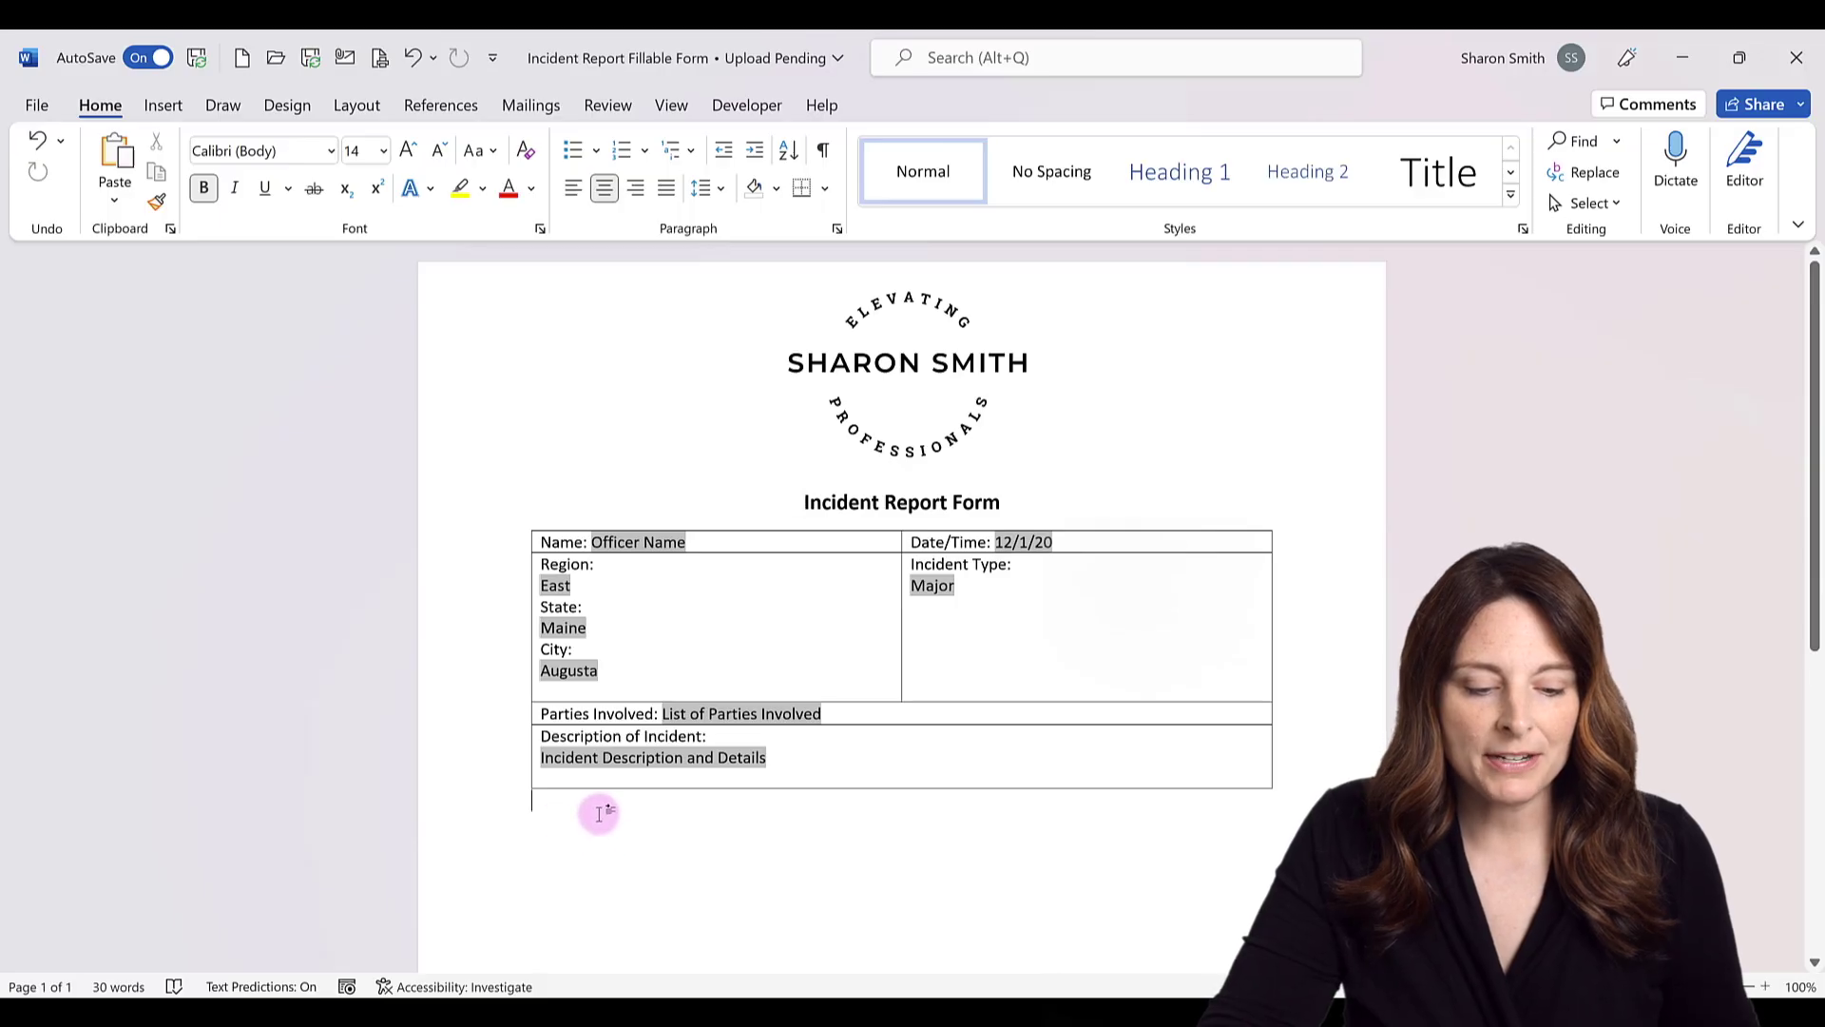
Add an 'Insert Photo:' label on a new line below the incident details table
left_click(598, 812)
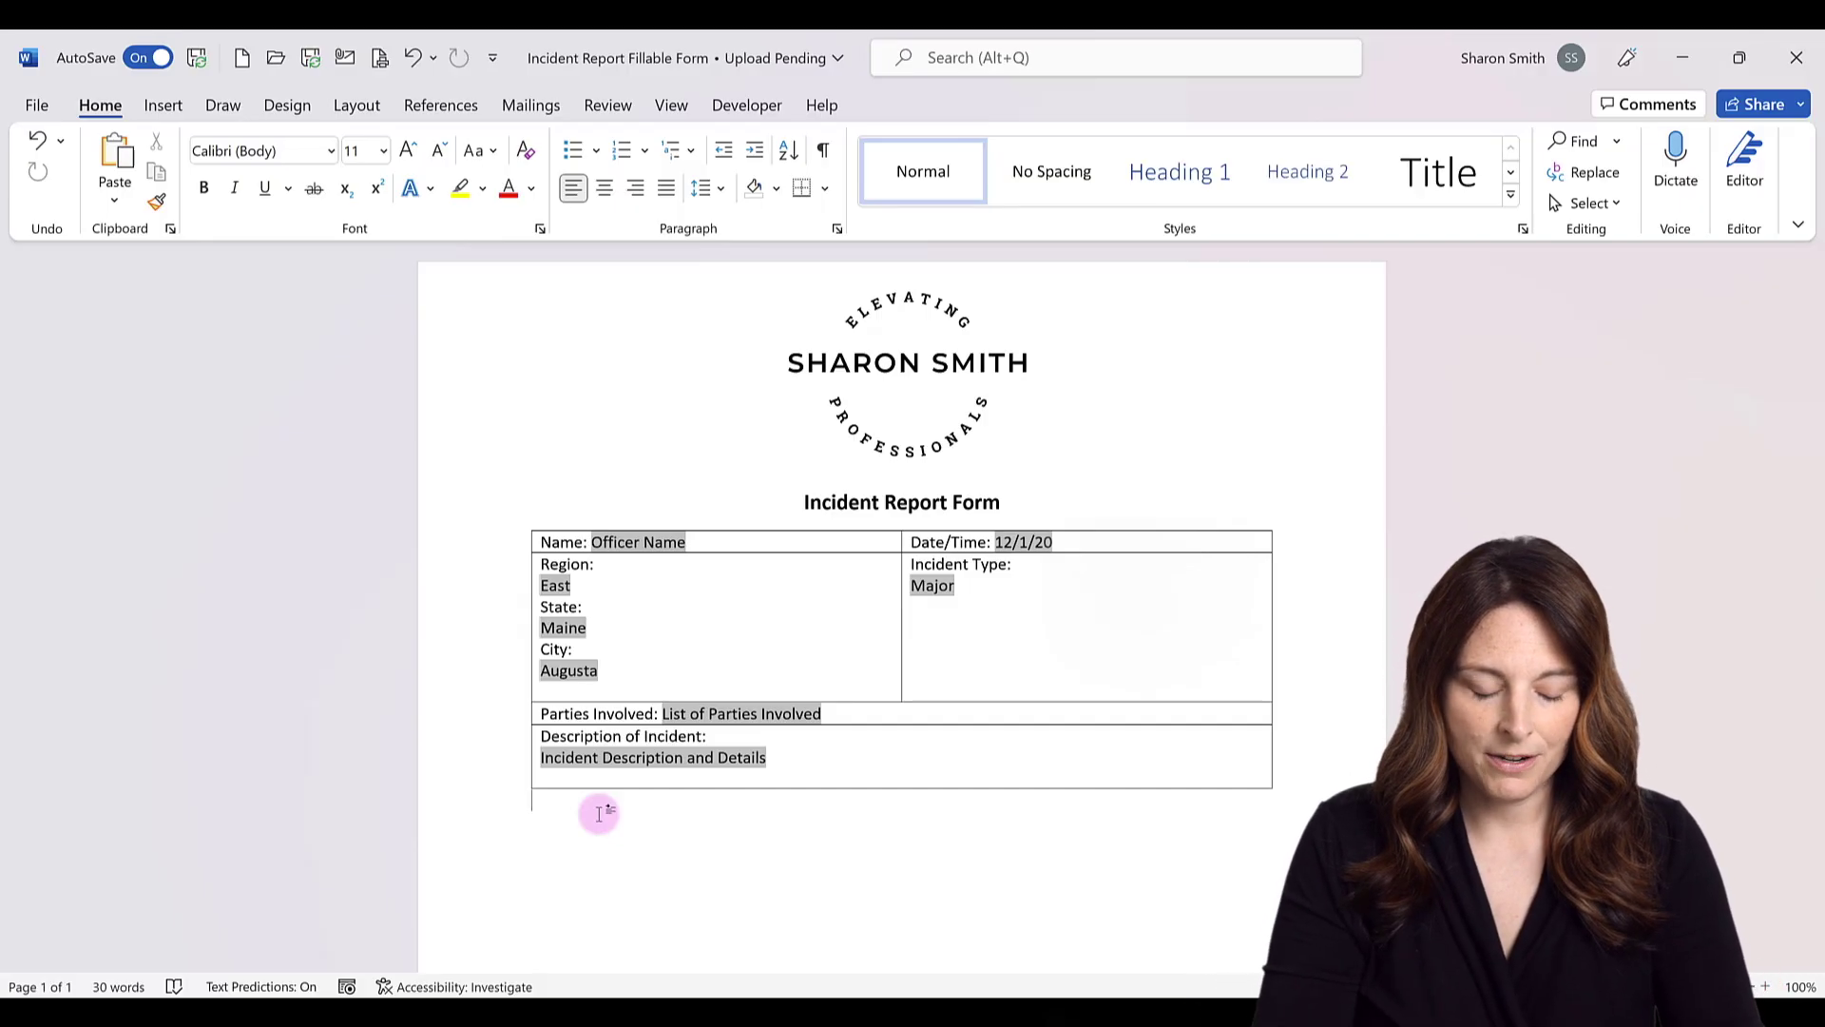
key("Return")
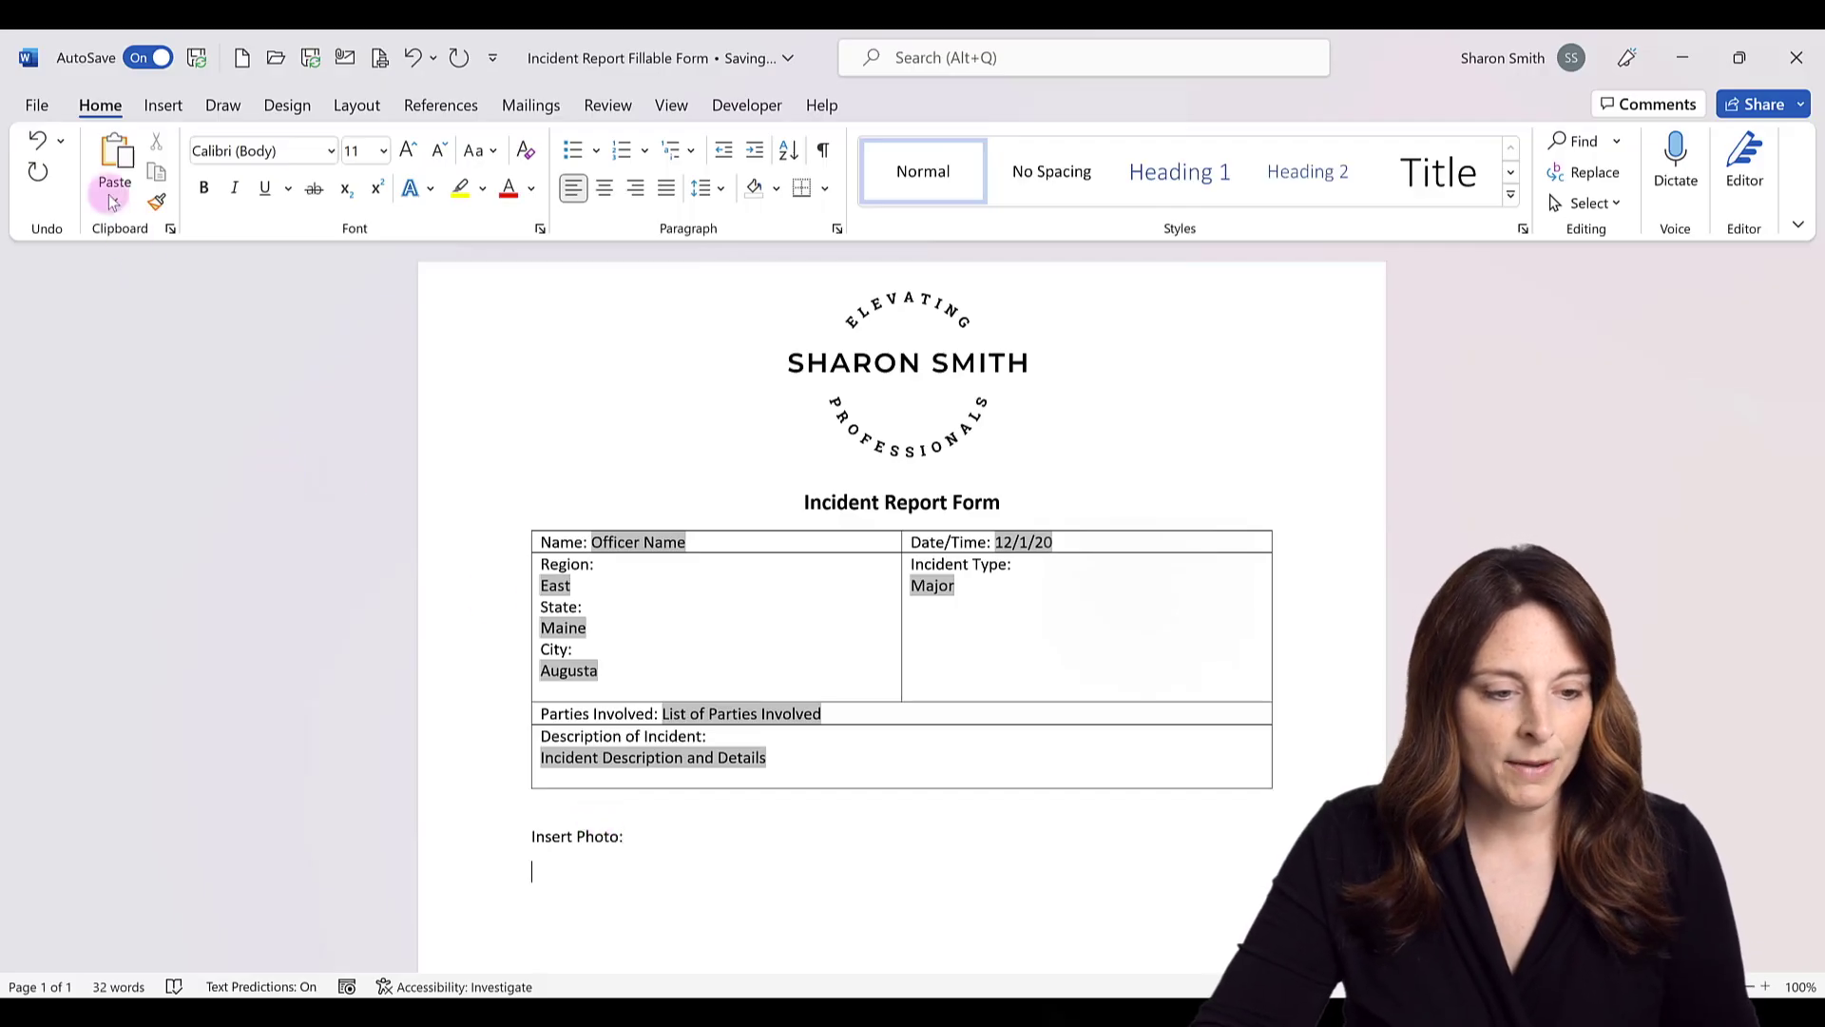
left_click(164, 107)
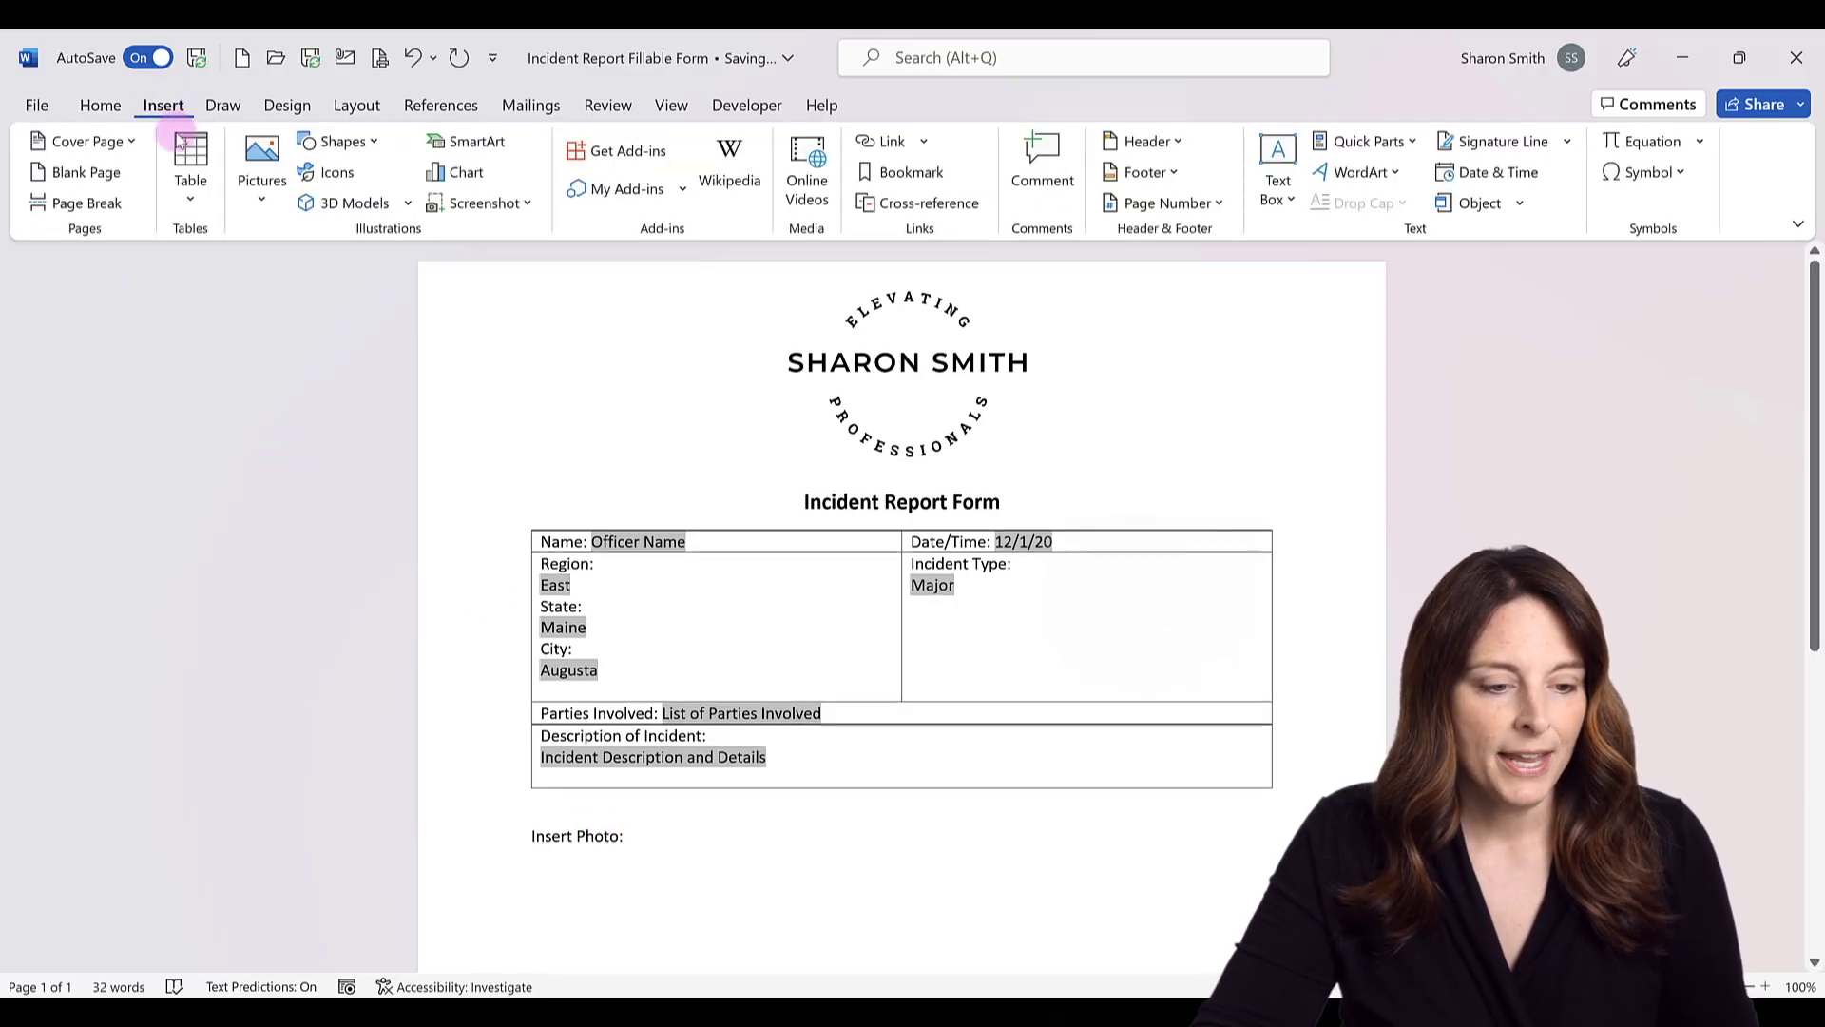
Insert a one-row, three-column table under the label and make 'Insert Photo:' bold
left_click(190, 202)
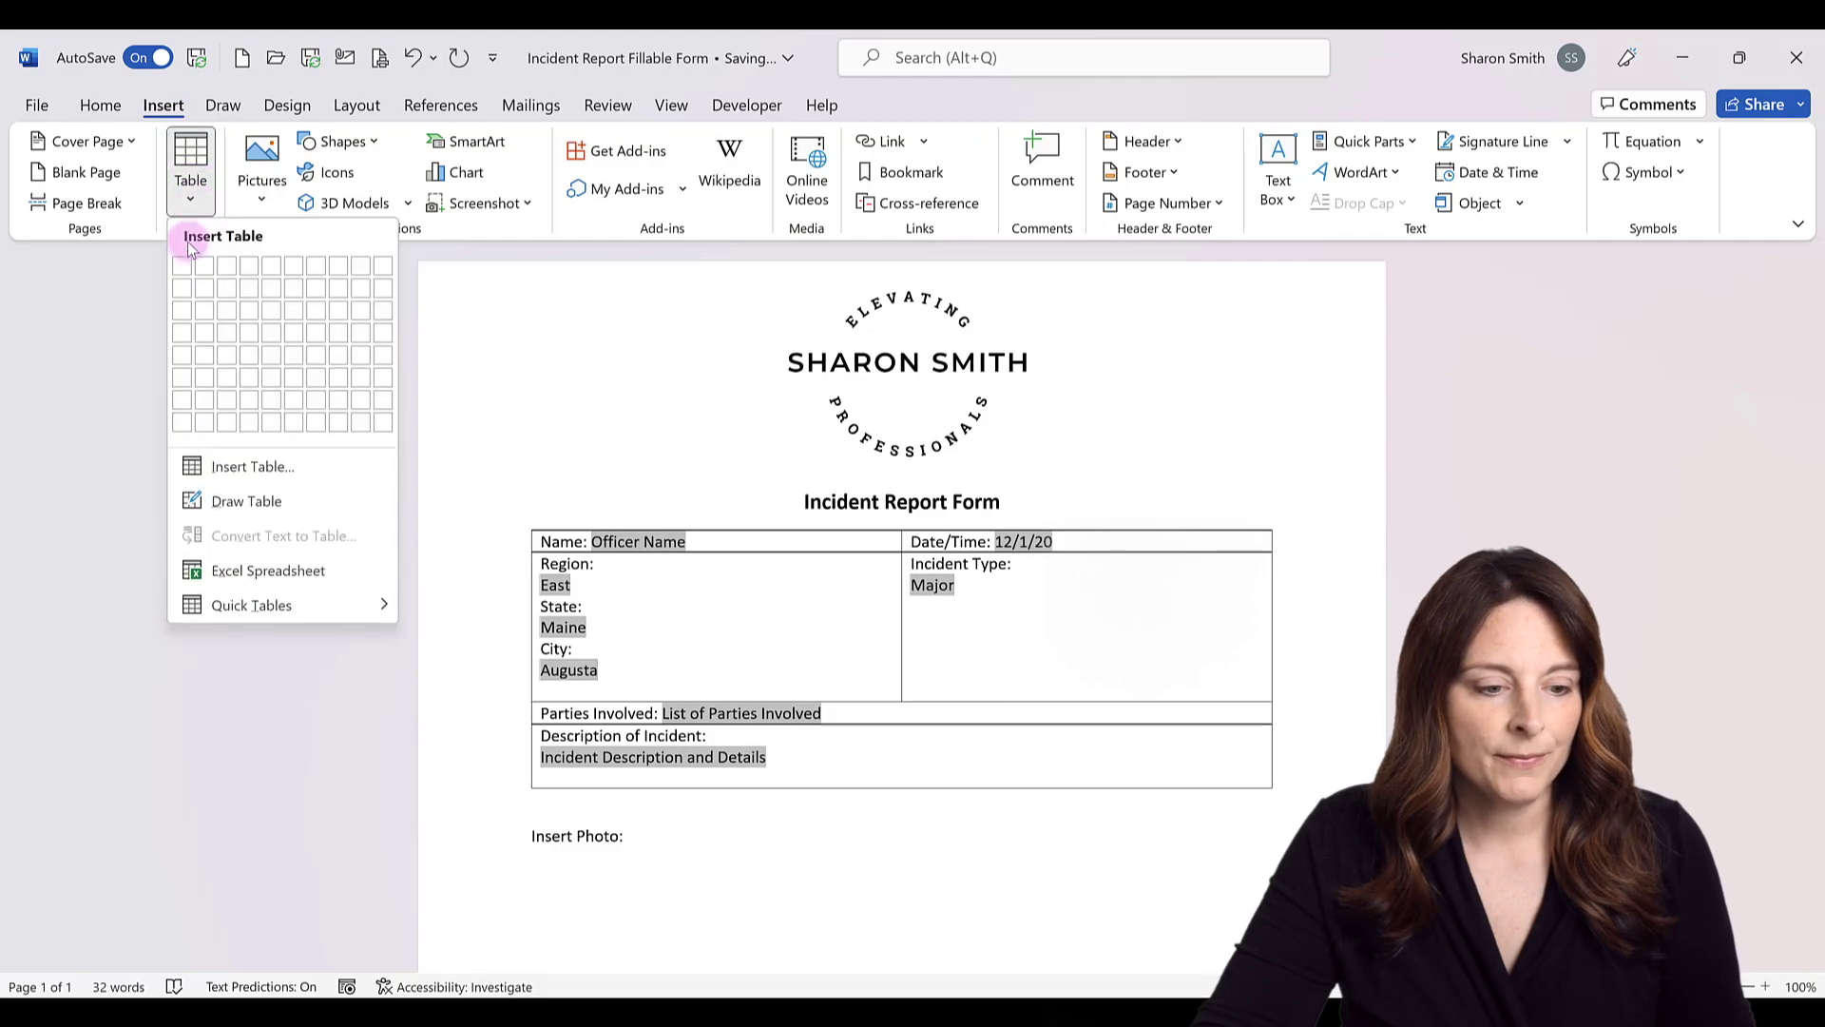
left_click(230, 267)
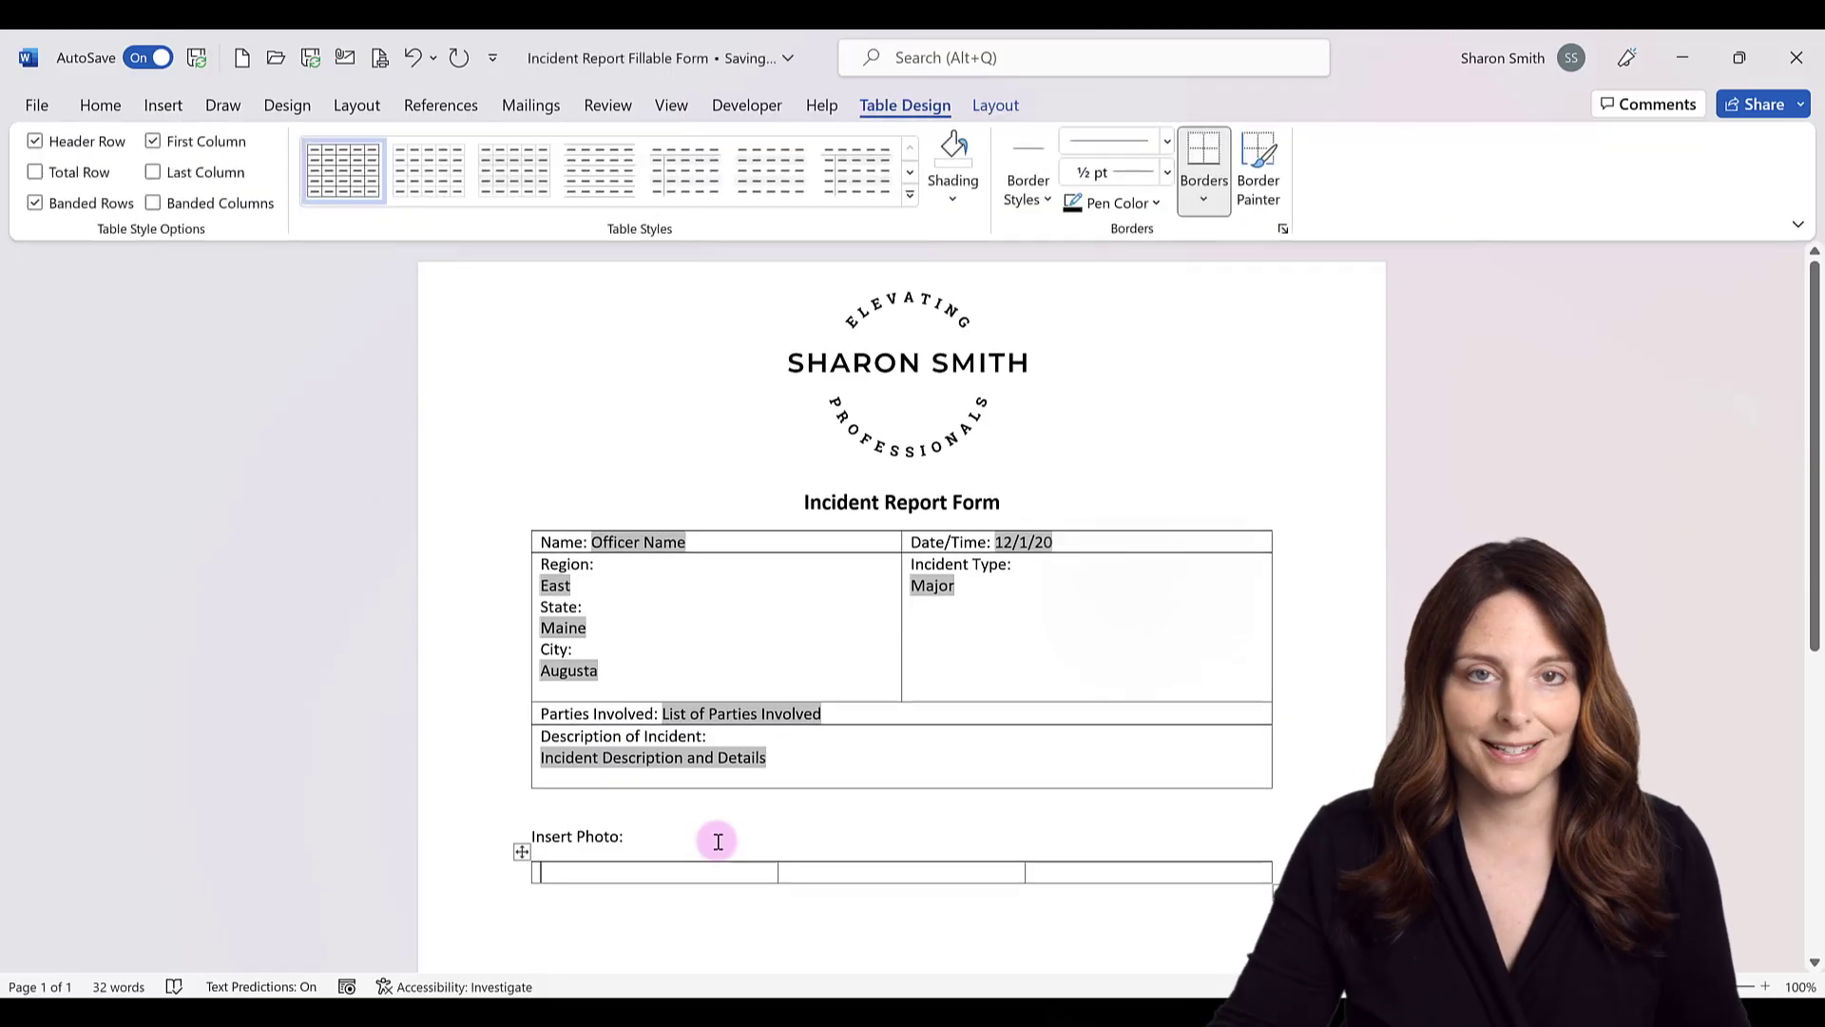
left_click(494, 836)
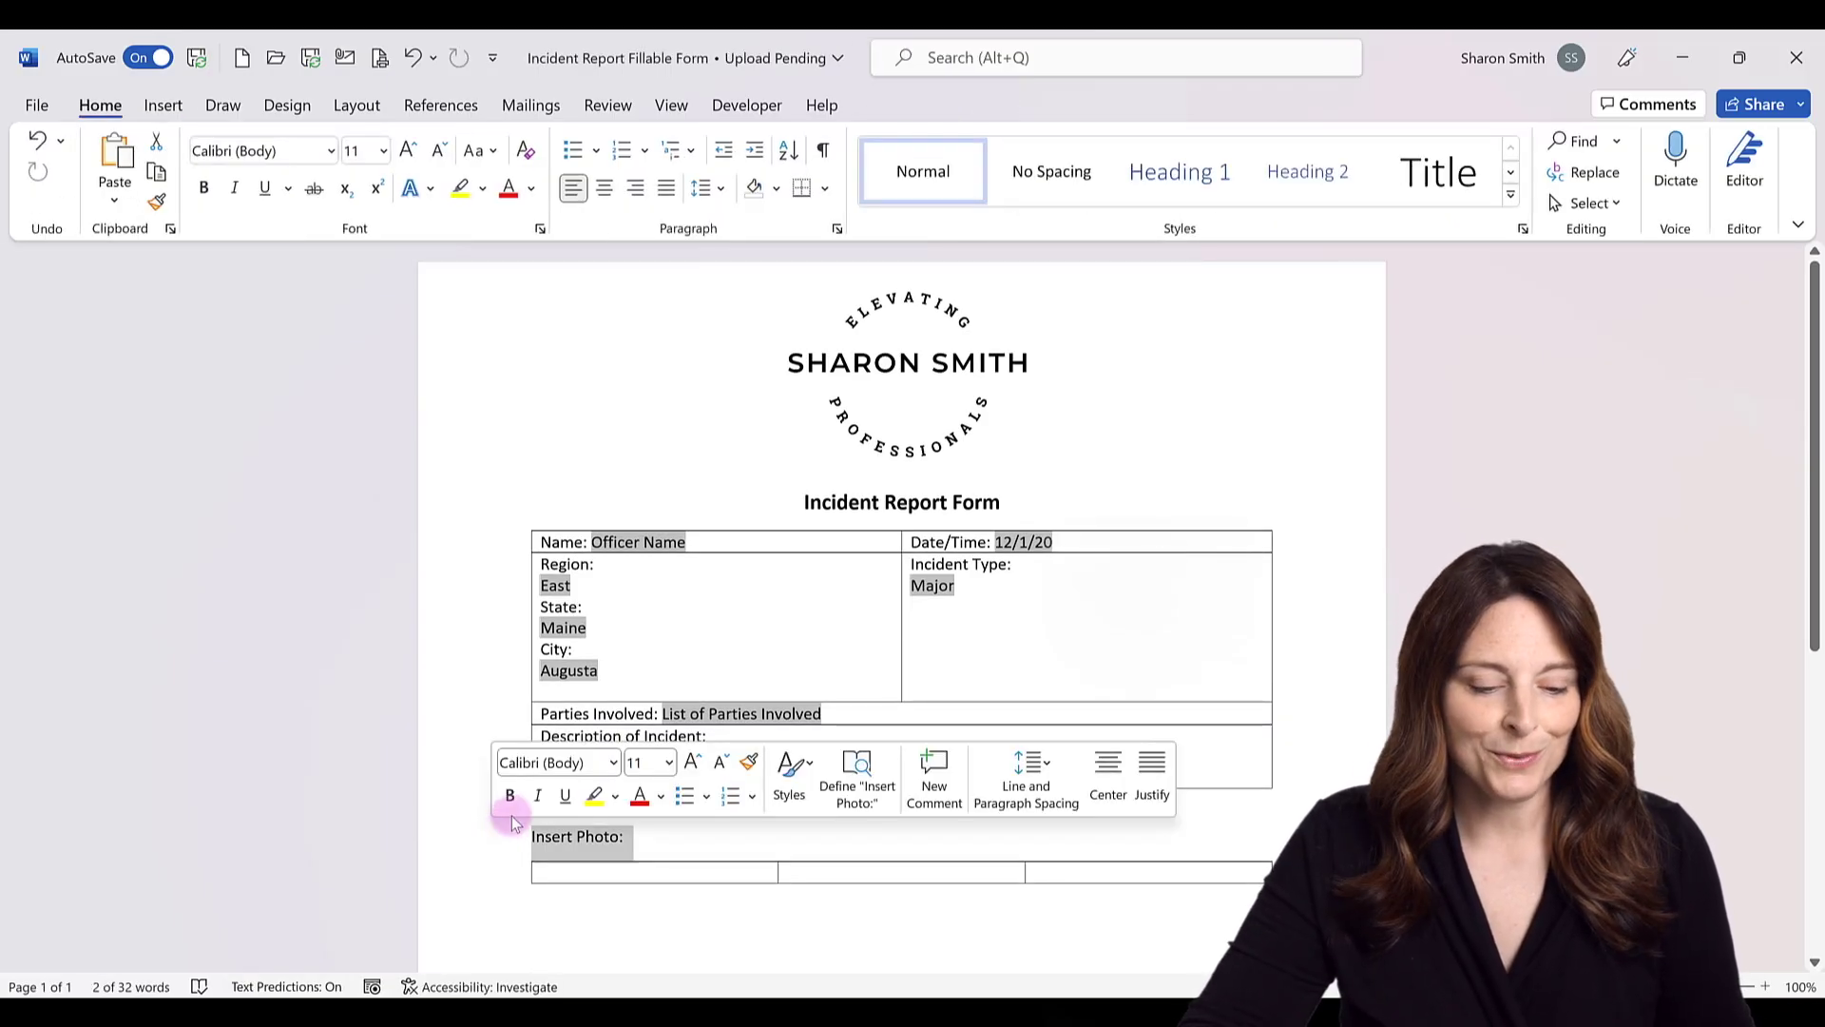
left_click(509, 794)
left_click(641, 869)
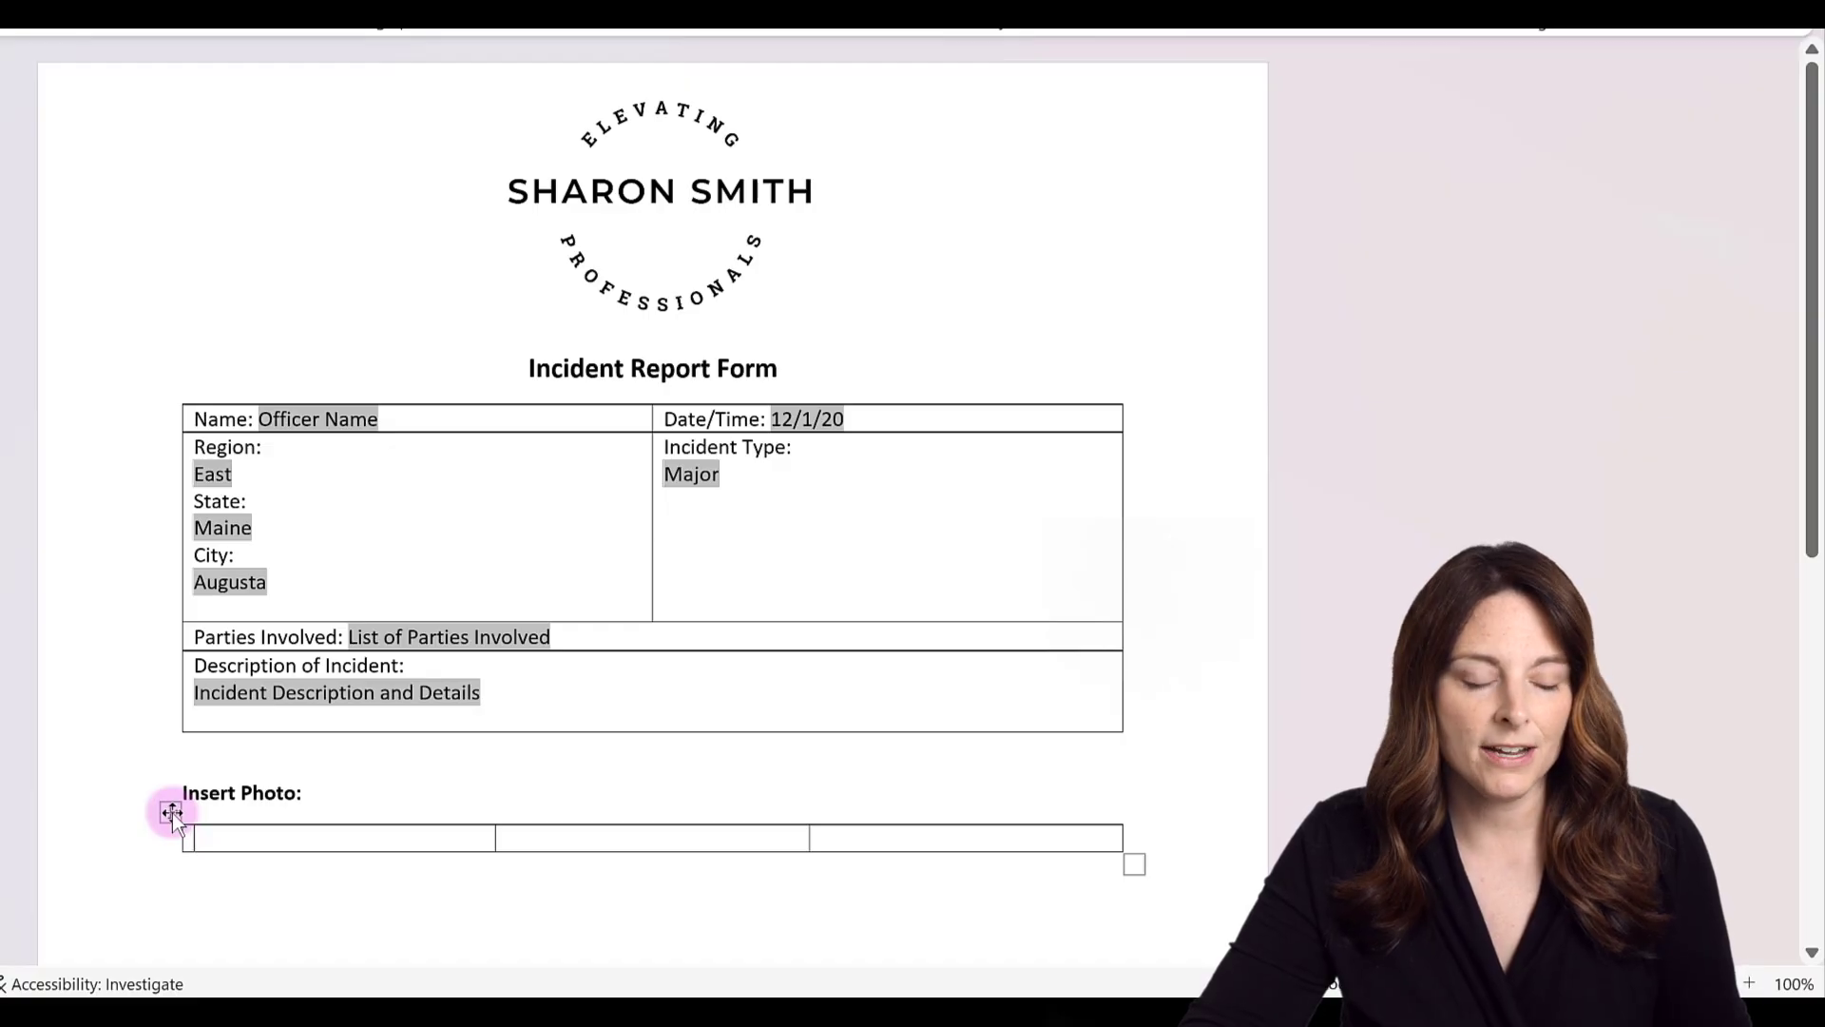
Turn off automatic resize-to-fit-contents for the photo table
left_click(172, 813)
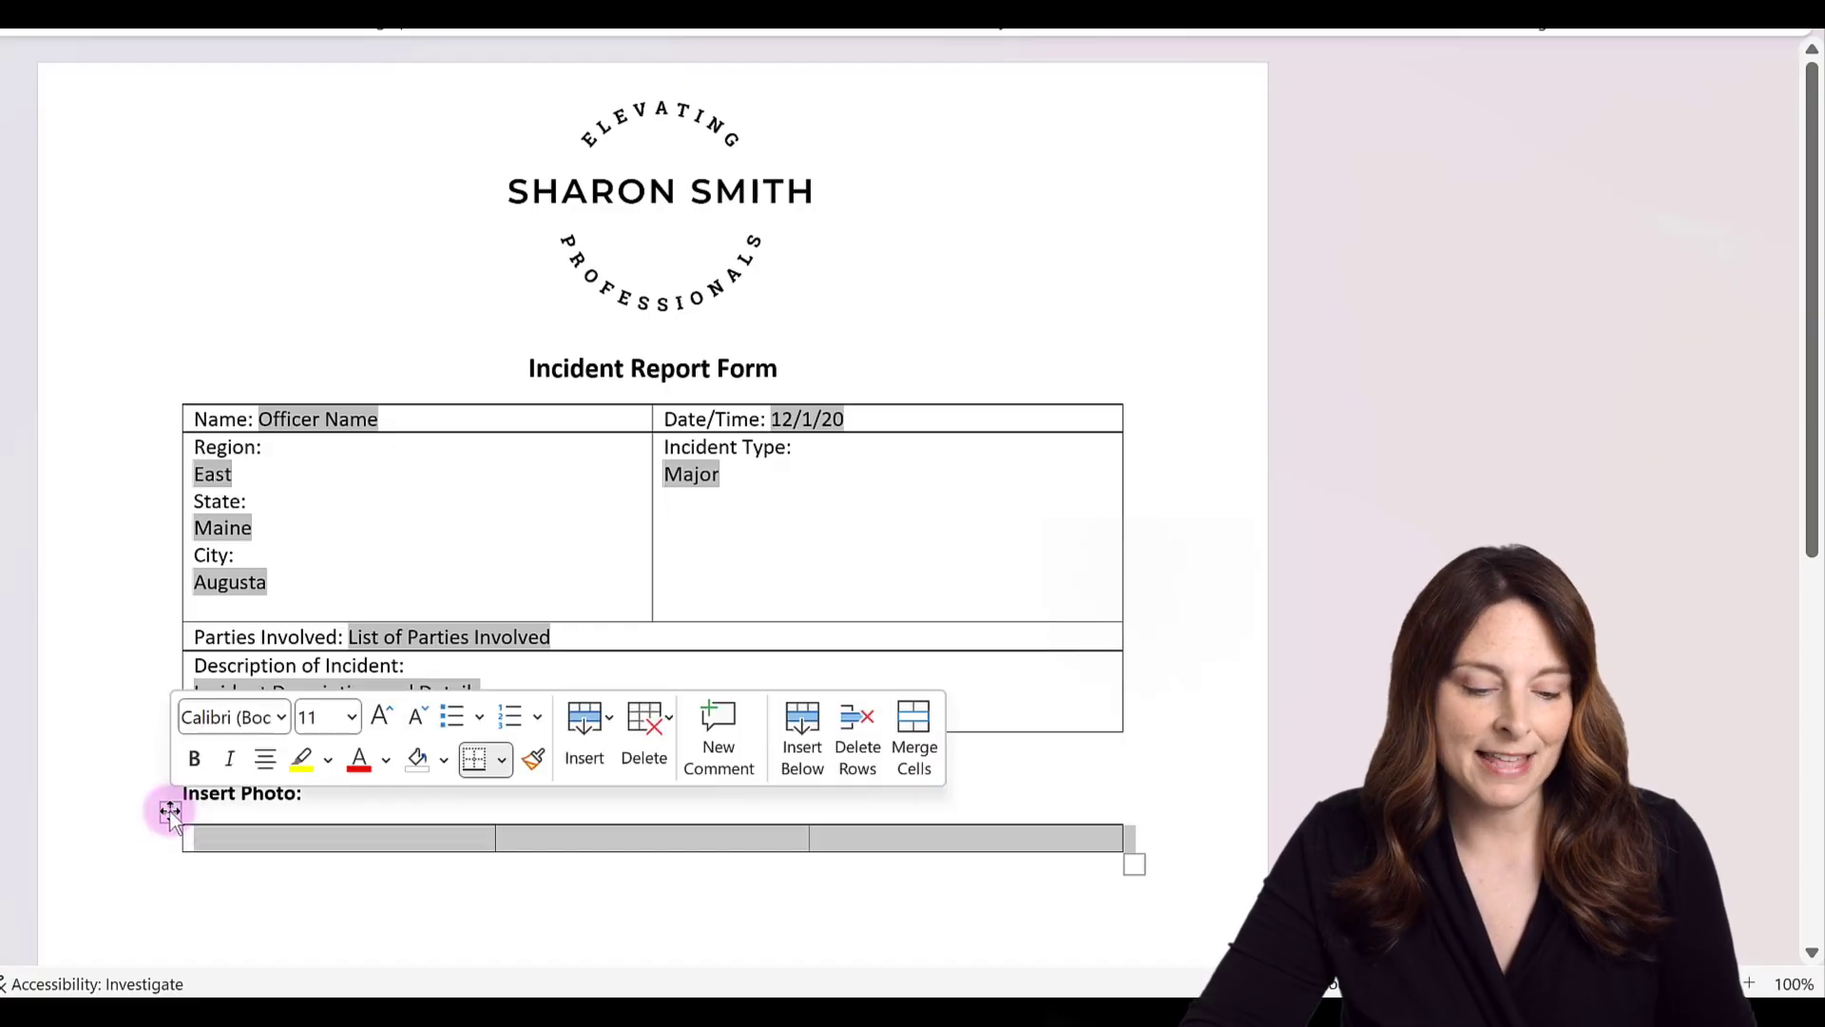
right_click(169, 813)
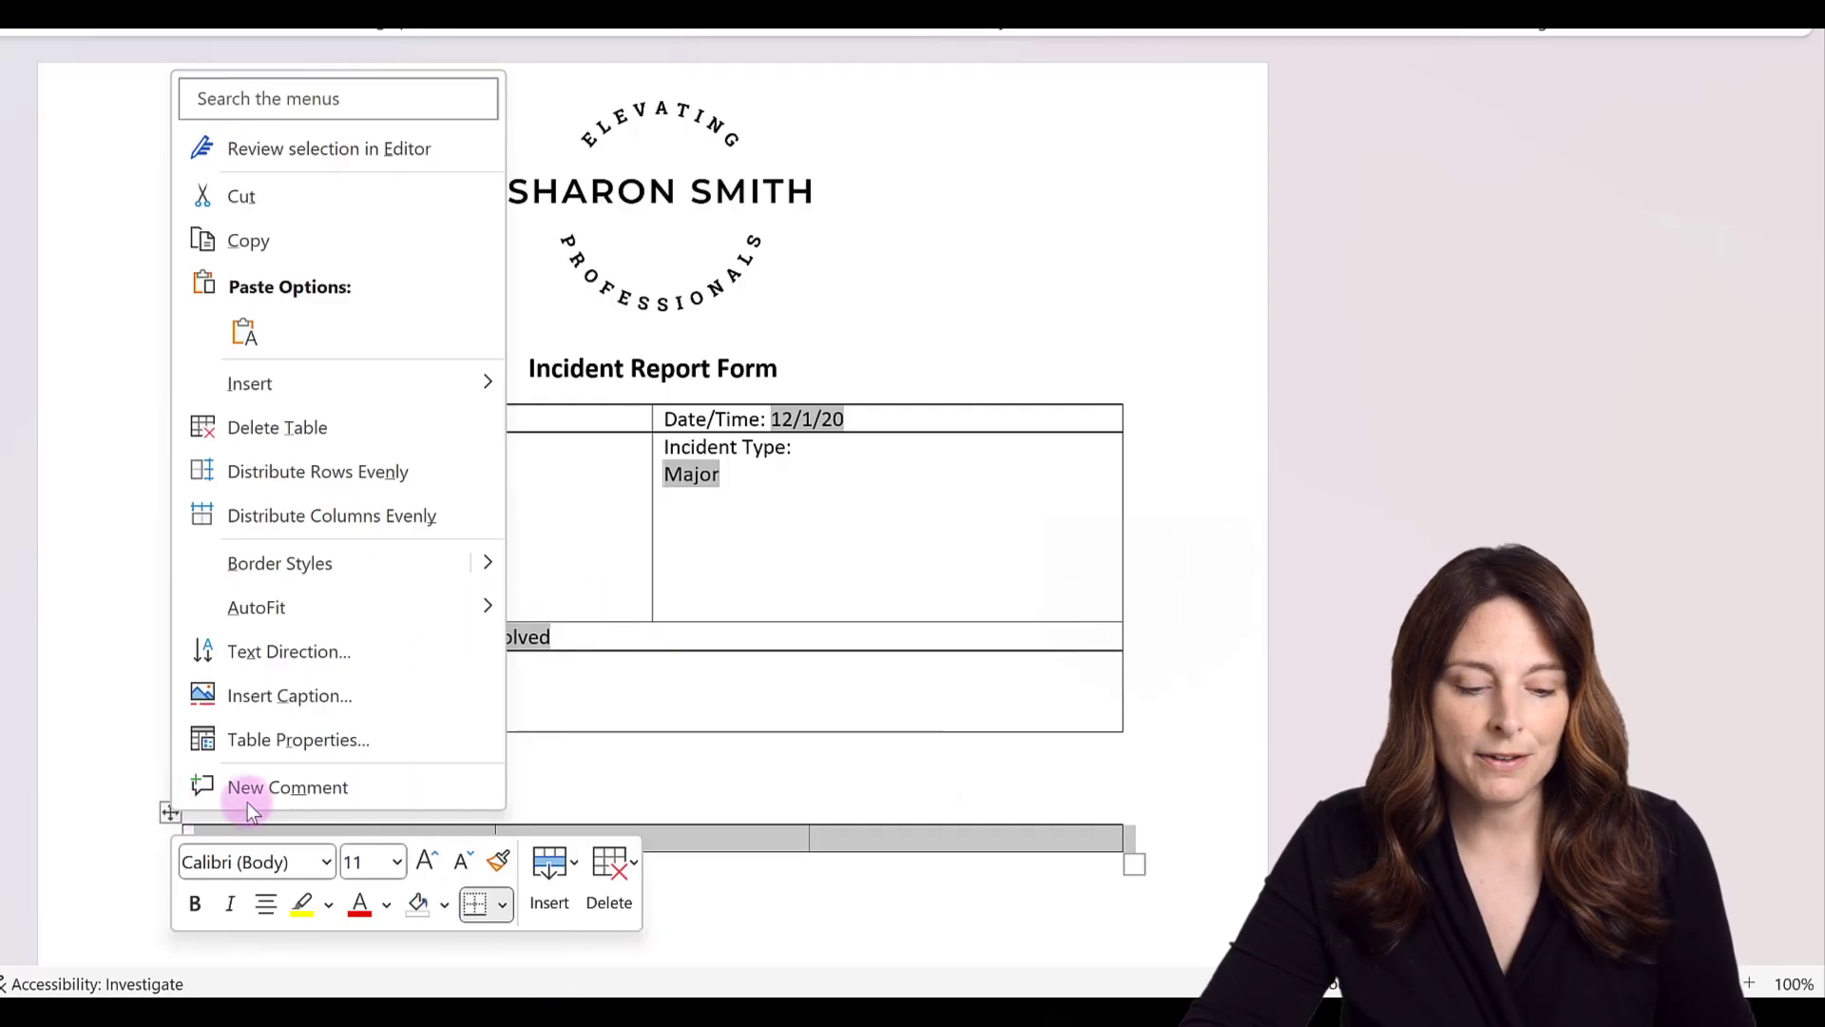
left_click(327, 743)
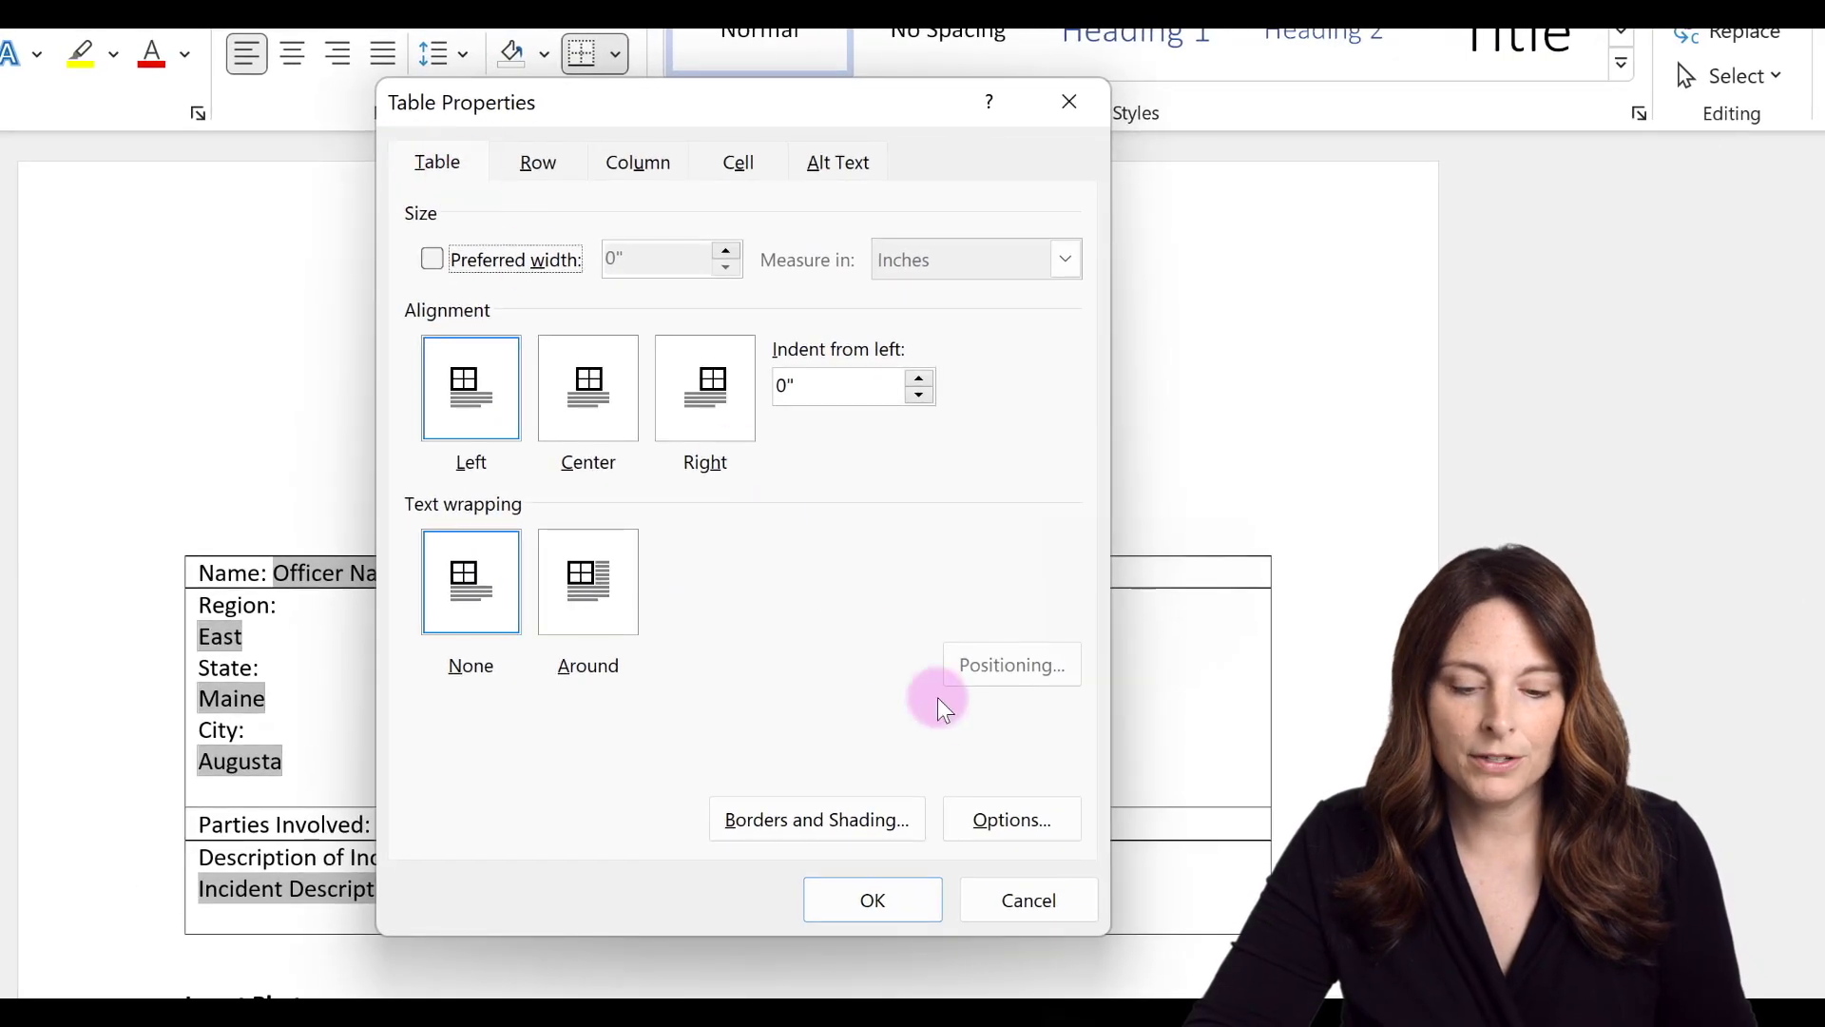
left_click(1010, 817)
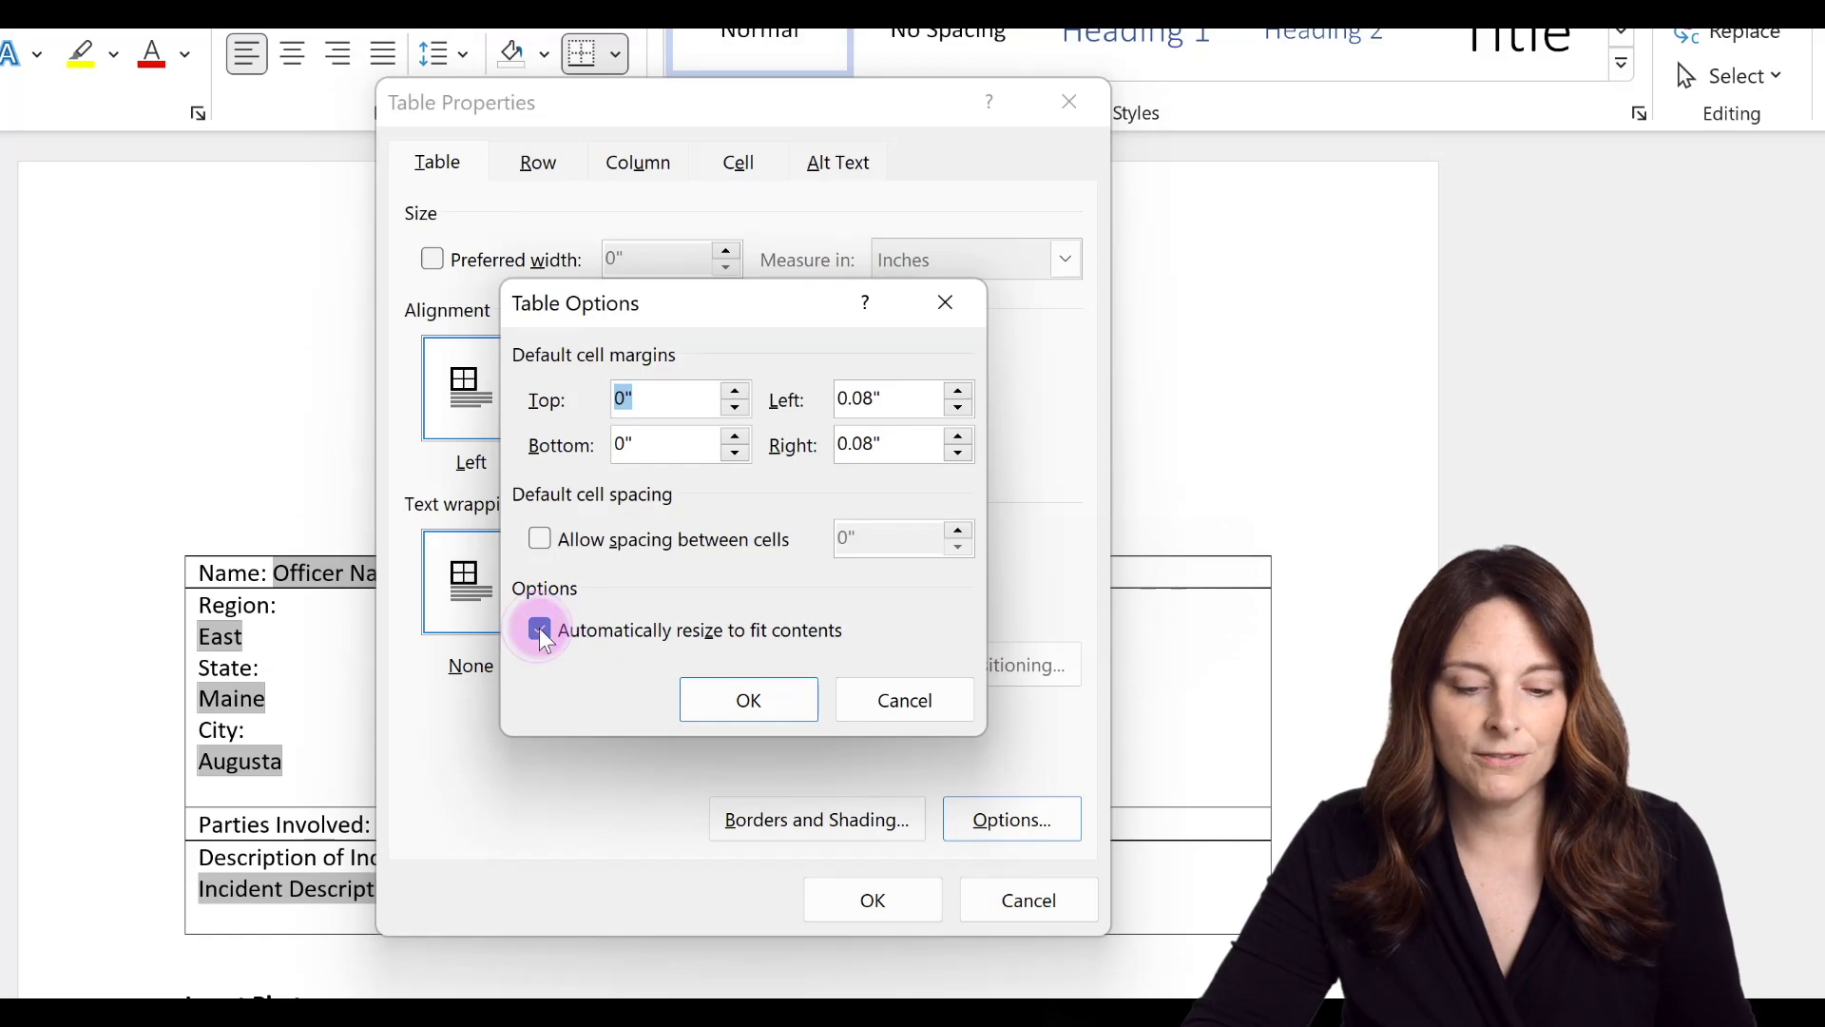
left_click(540, 631)
left_click(747, 700)
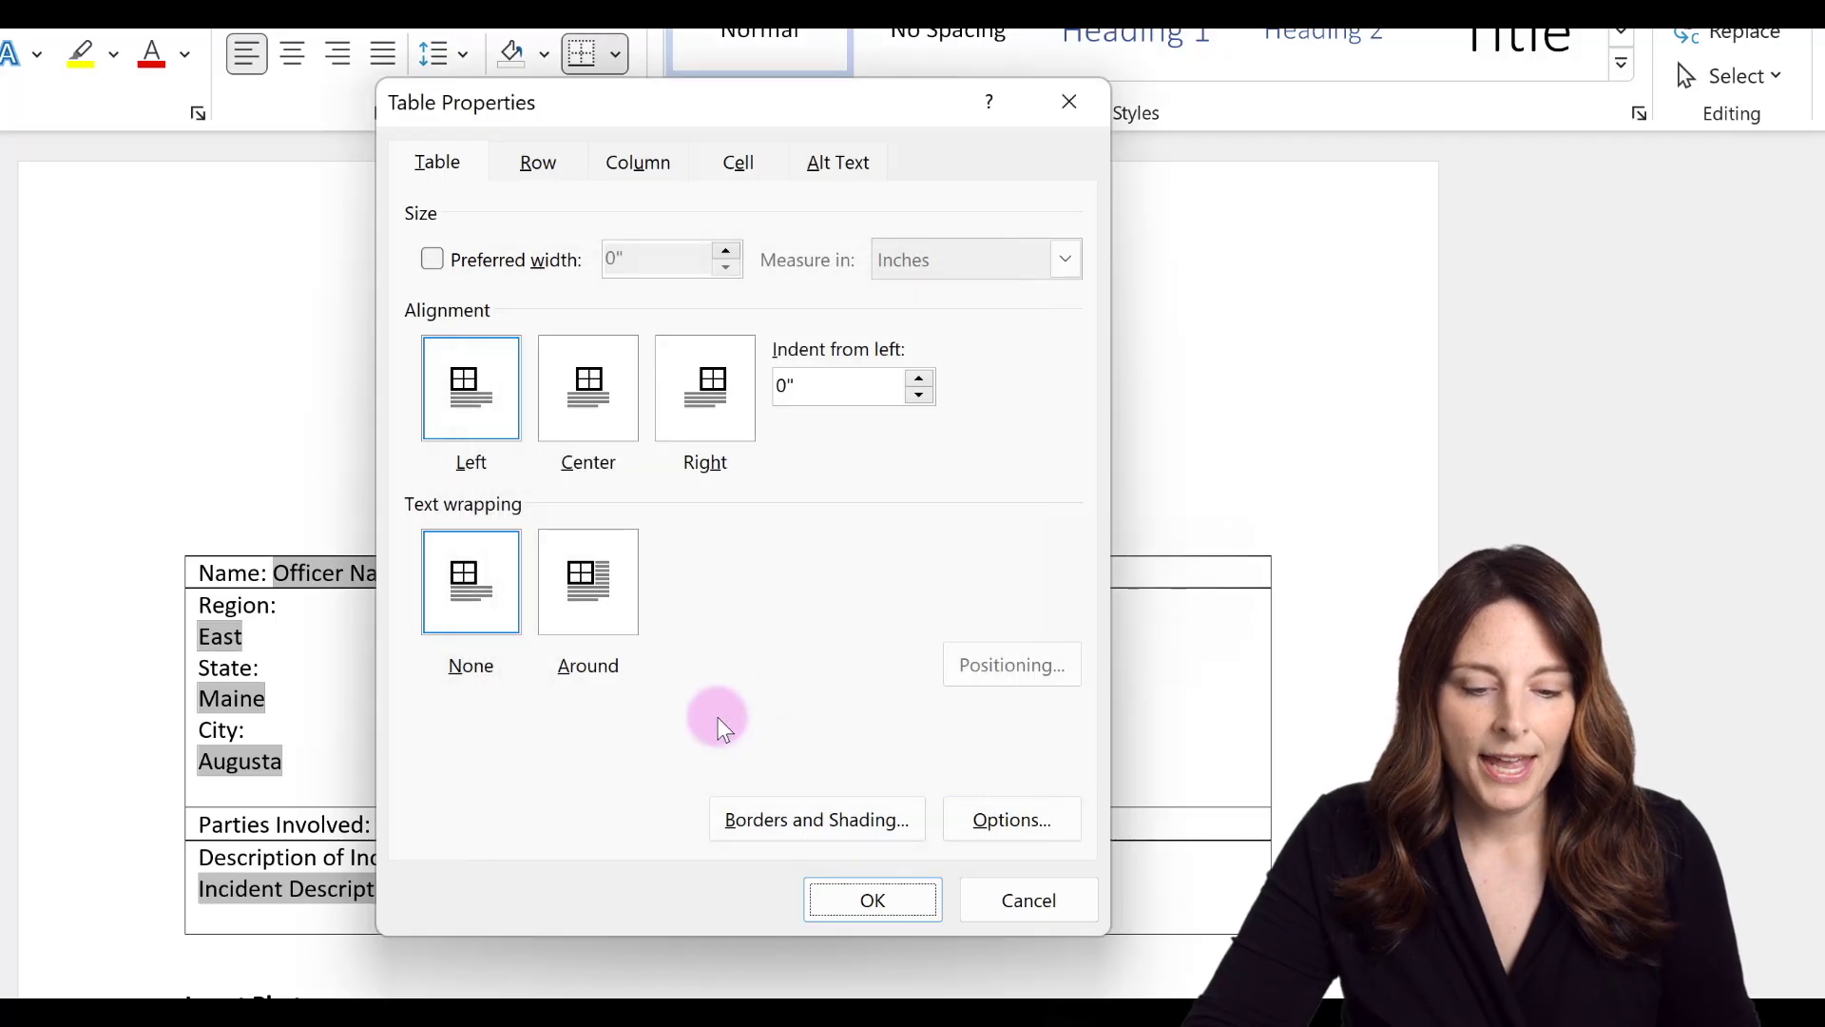
Set the photo table's row height to exactly 1.25 inches
left_click(539, 164)
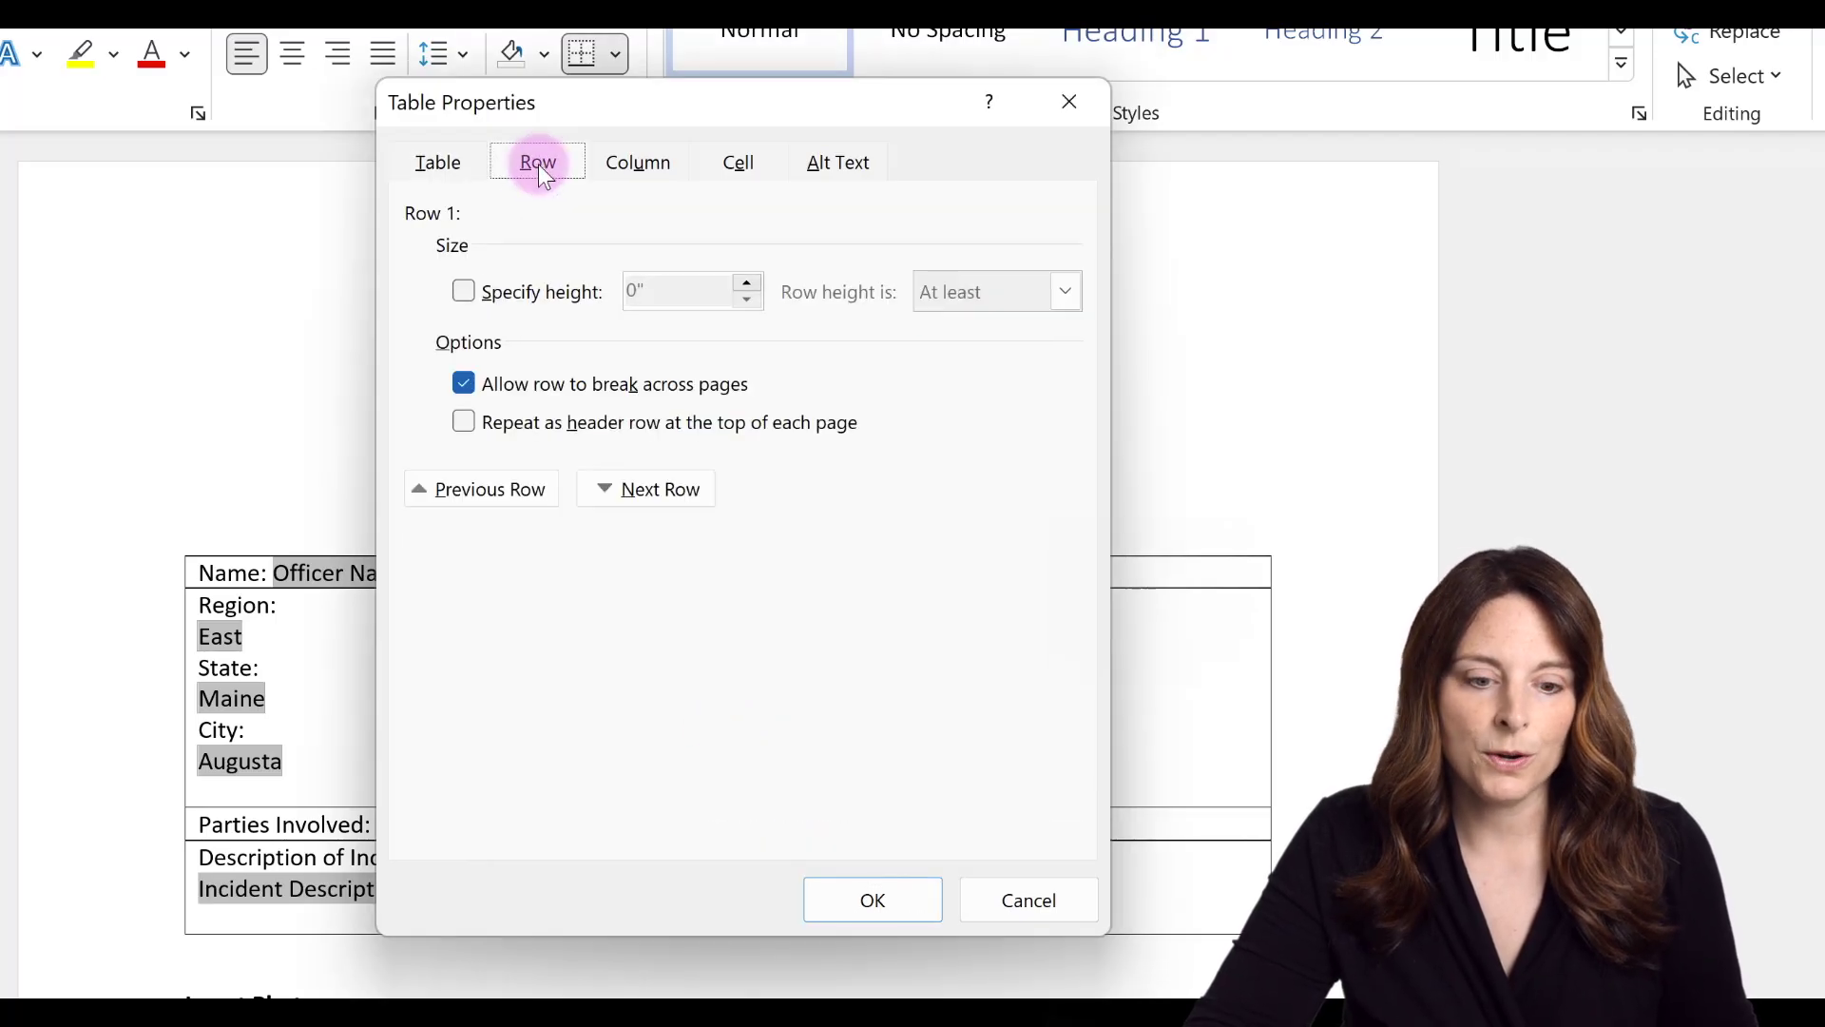
left_click(467, 297)
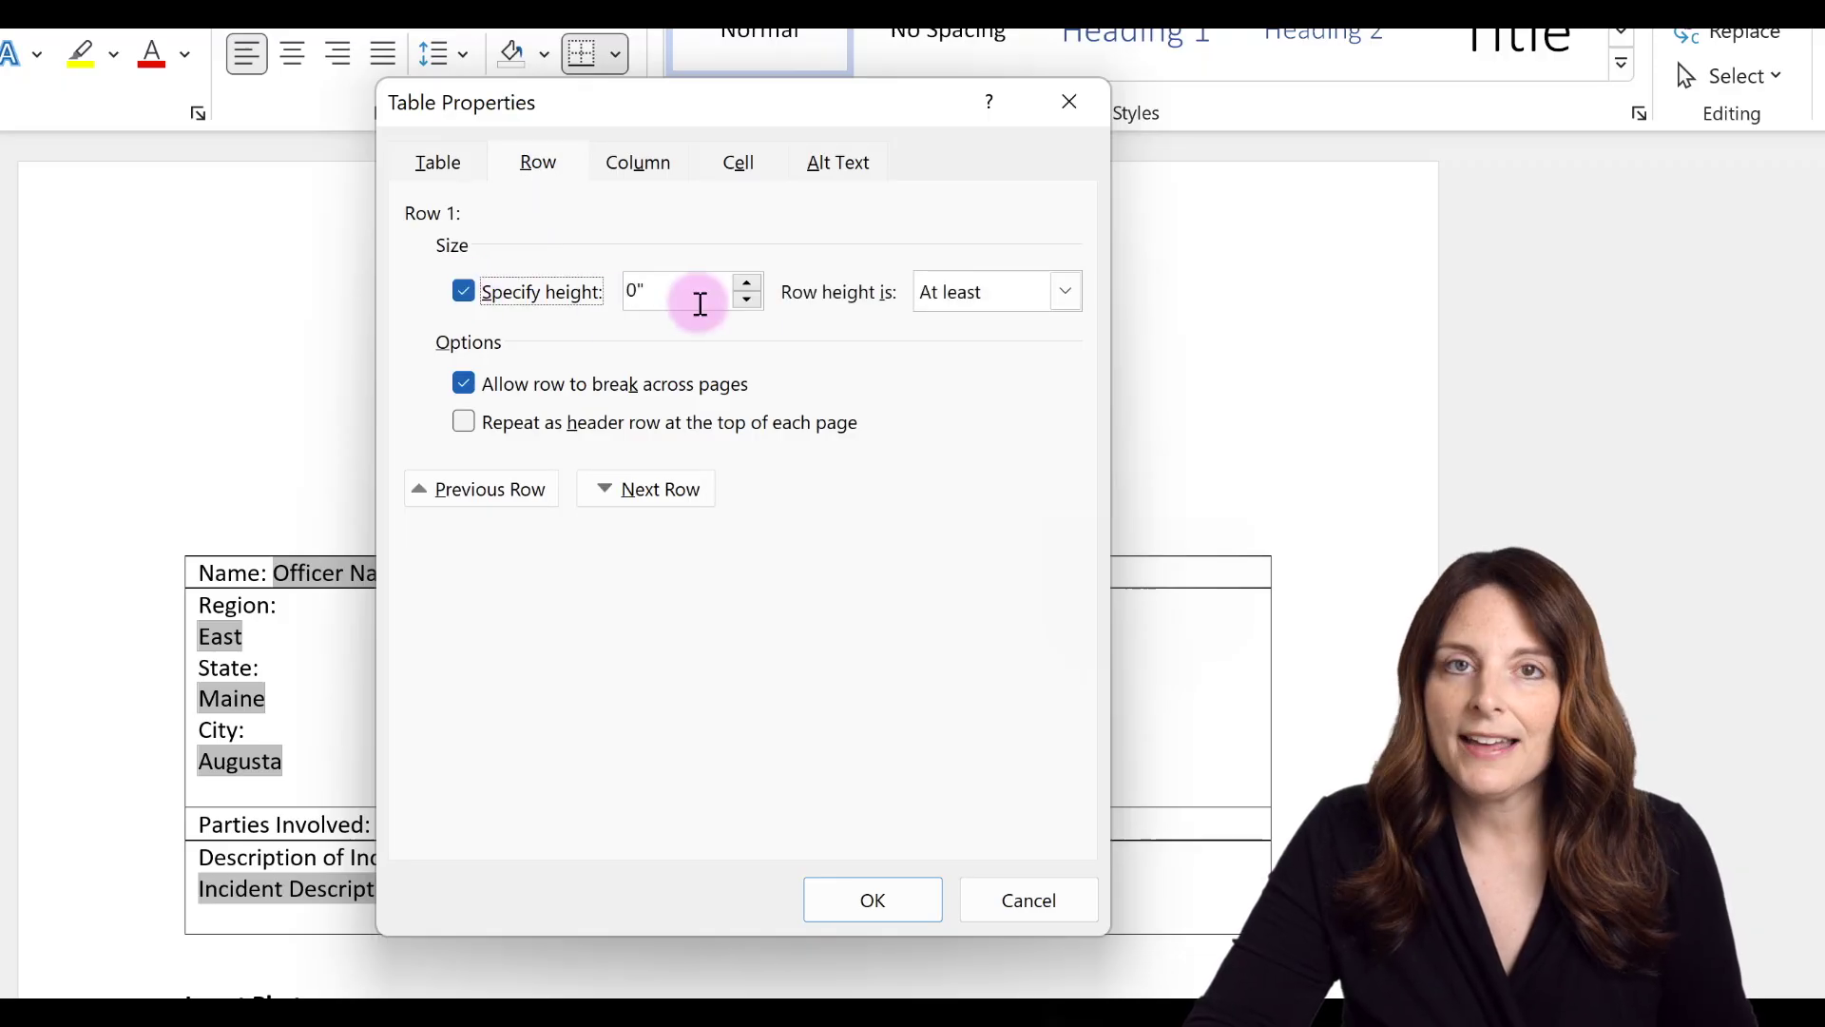
left_click(637, 290)
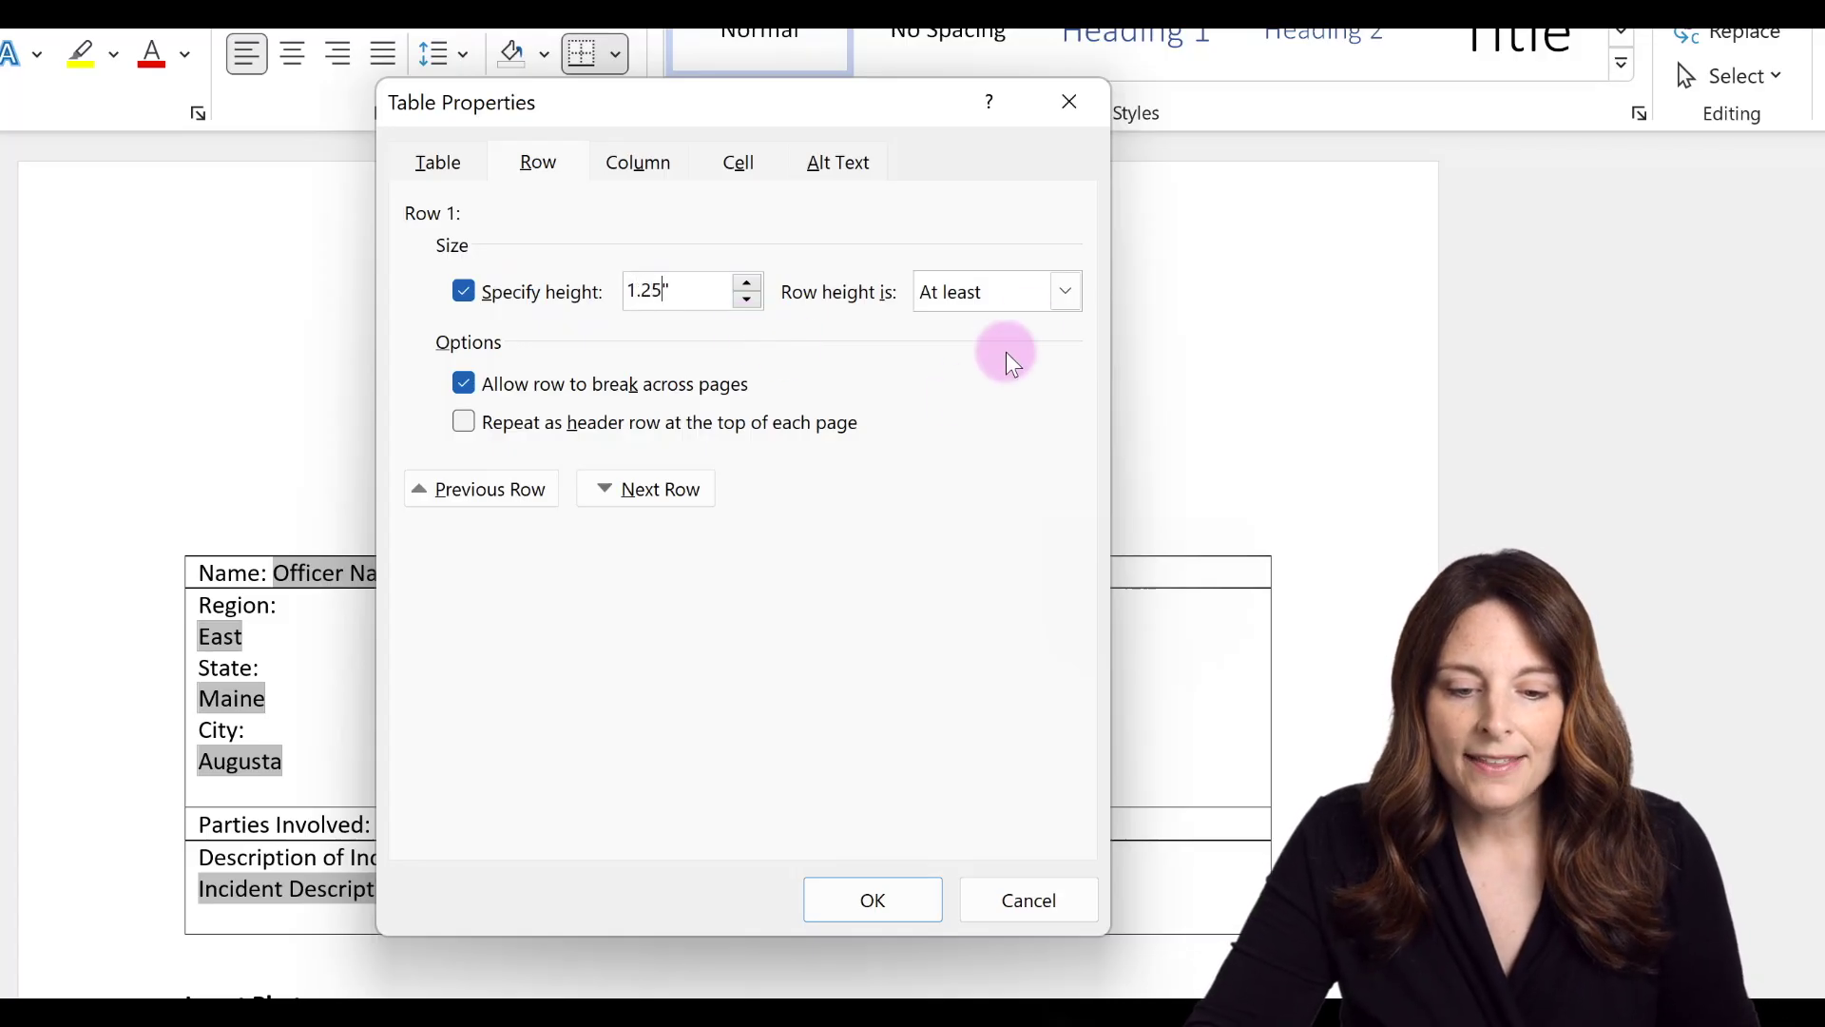
left_click(1066, 293)
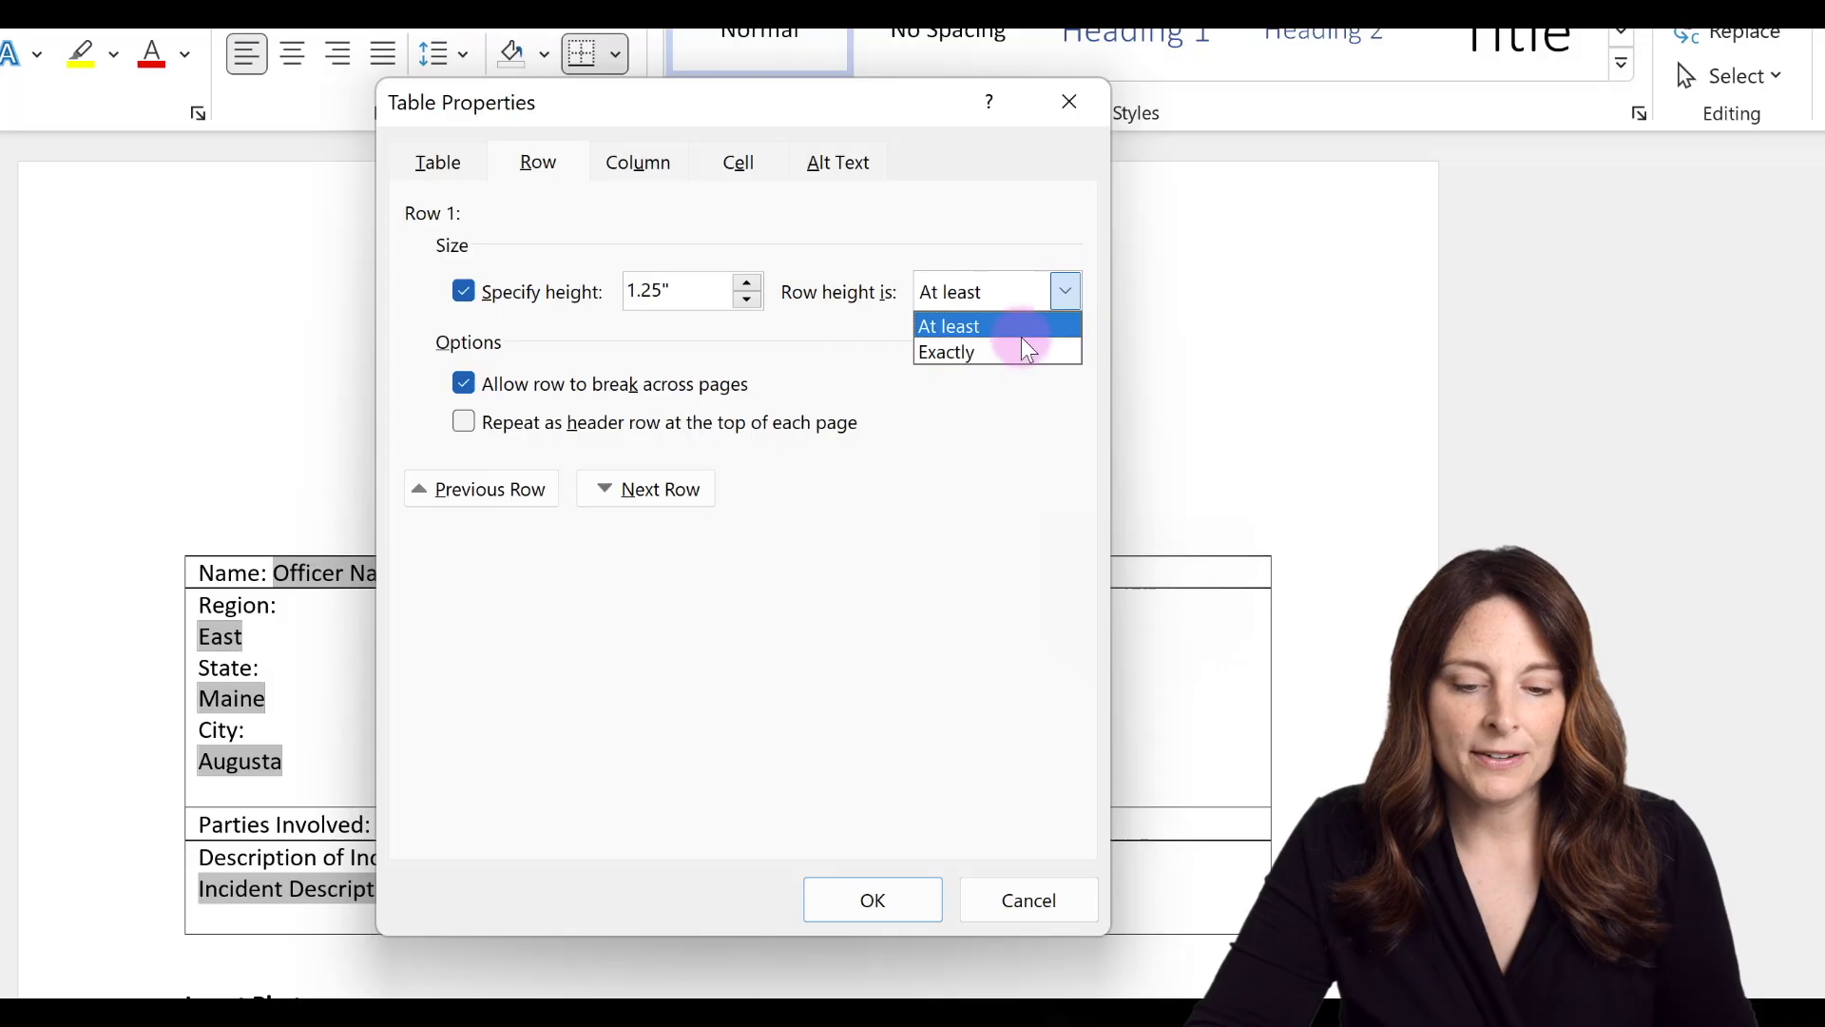
left_click(998, 354)
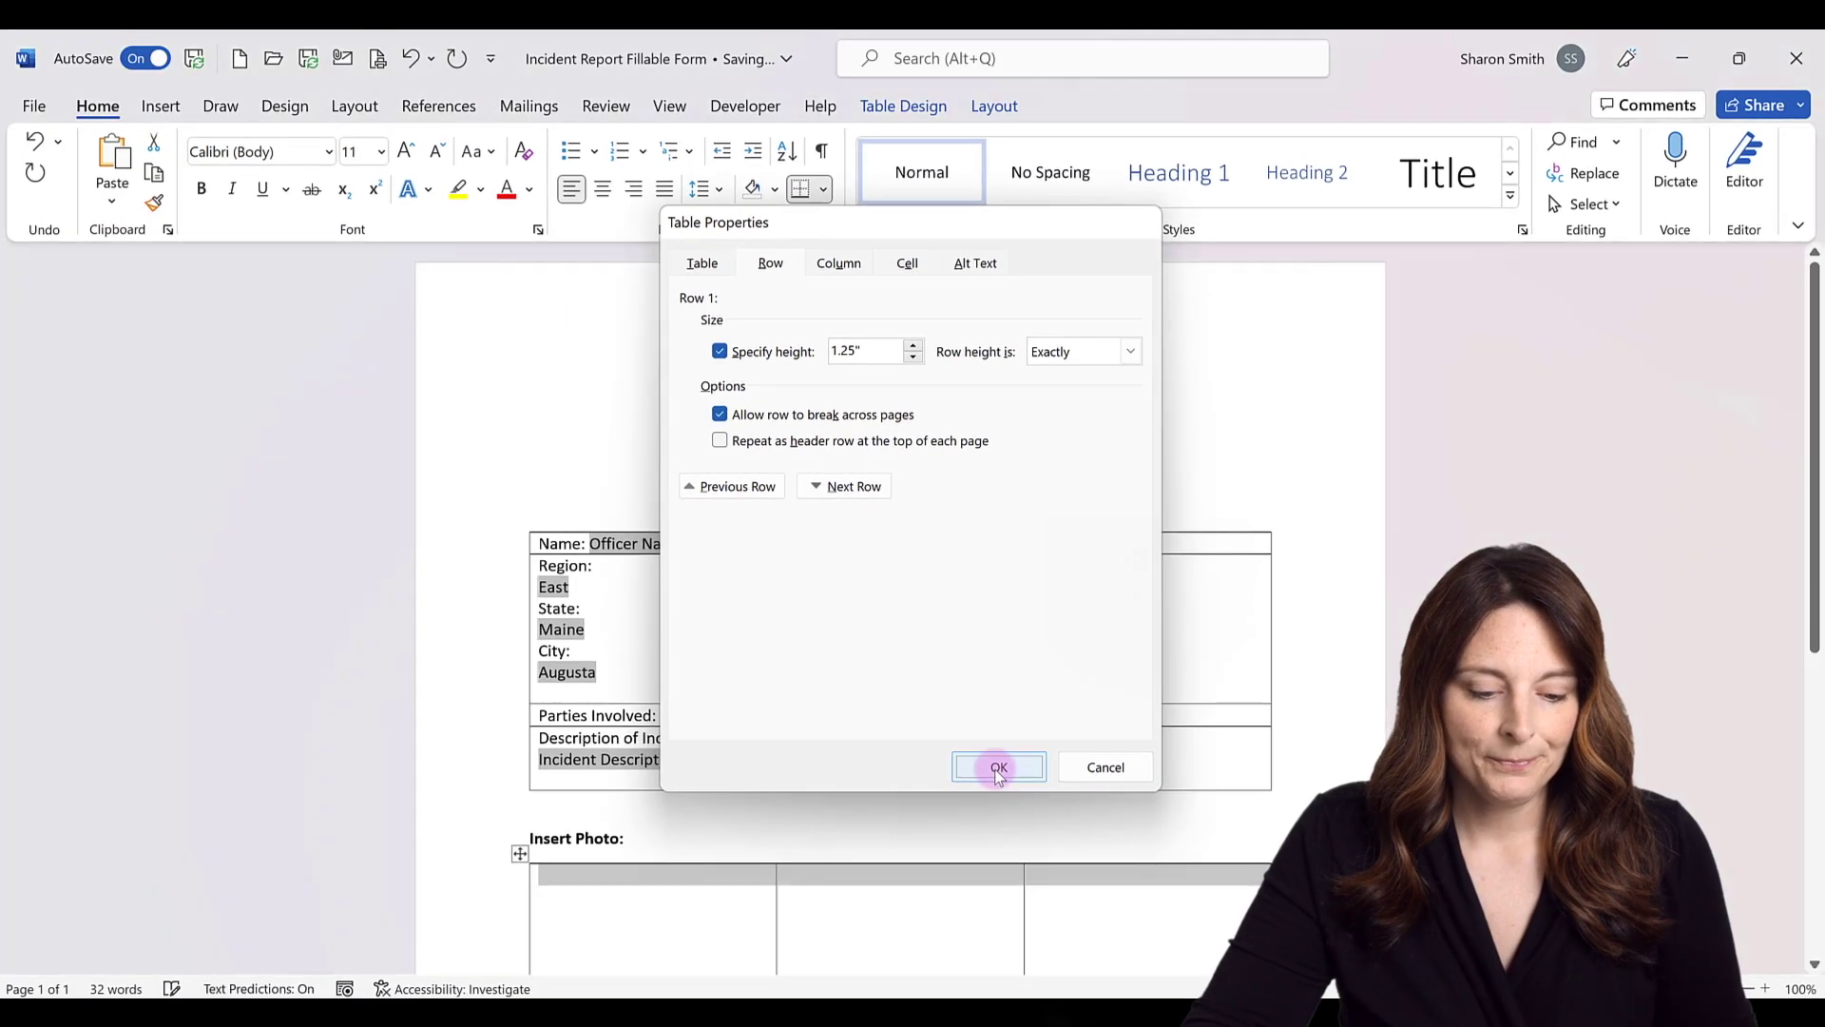
left_click(912, 858)
Insert the fist-bump photo from this computer into the table's first cell
scroll(917, 766, "down", 3)
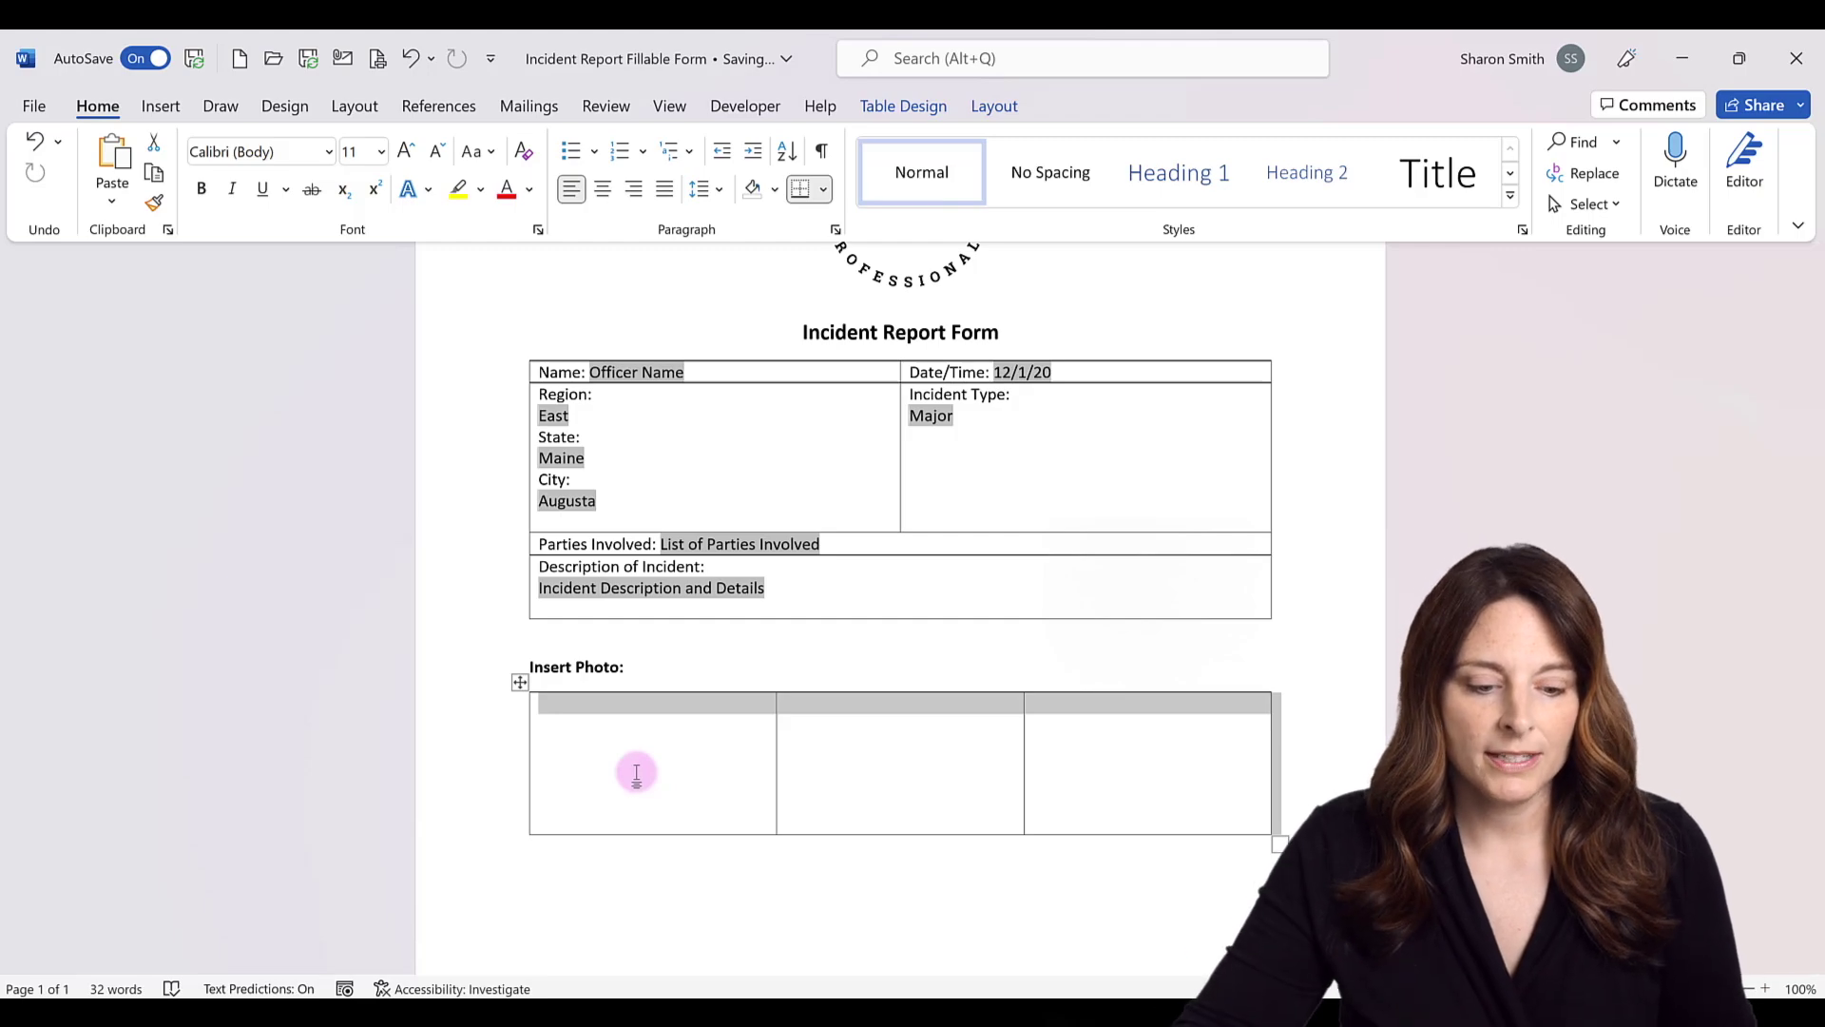
left_click(611, 722)
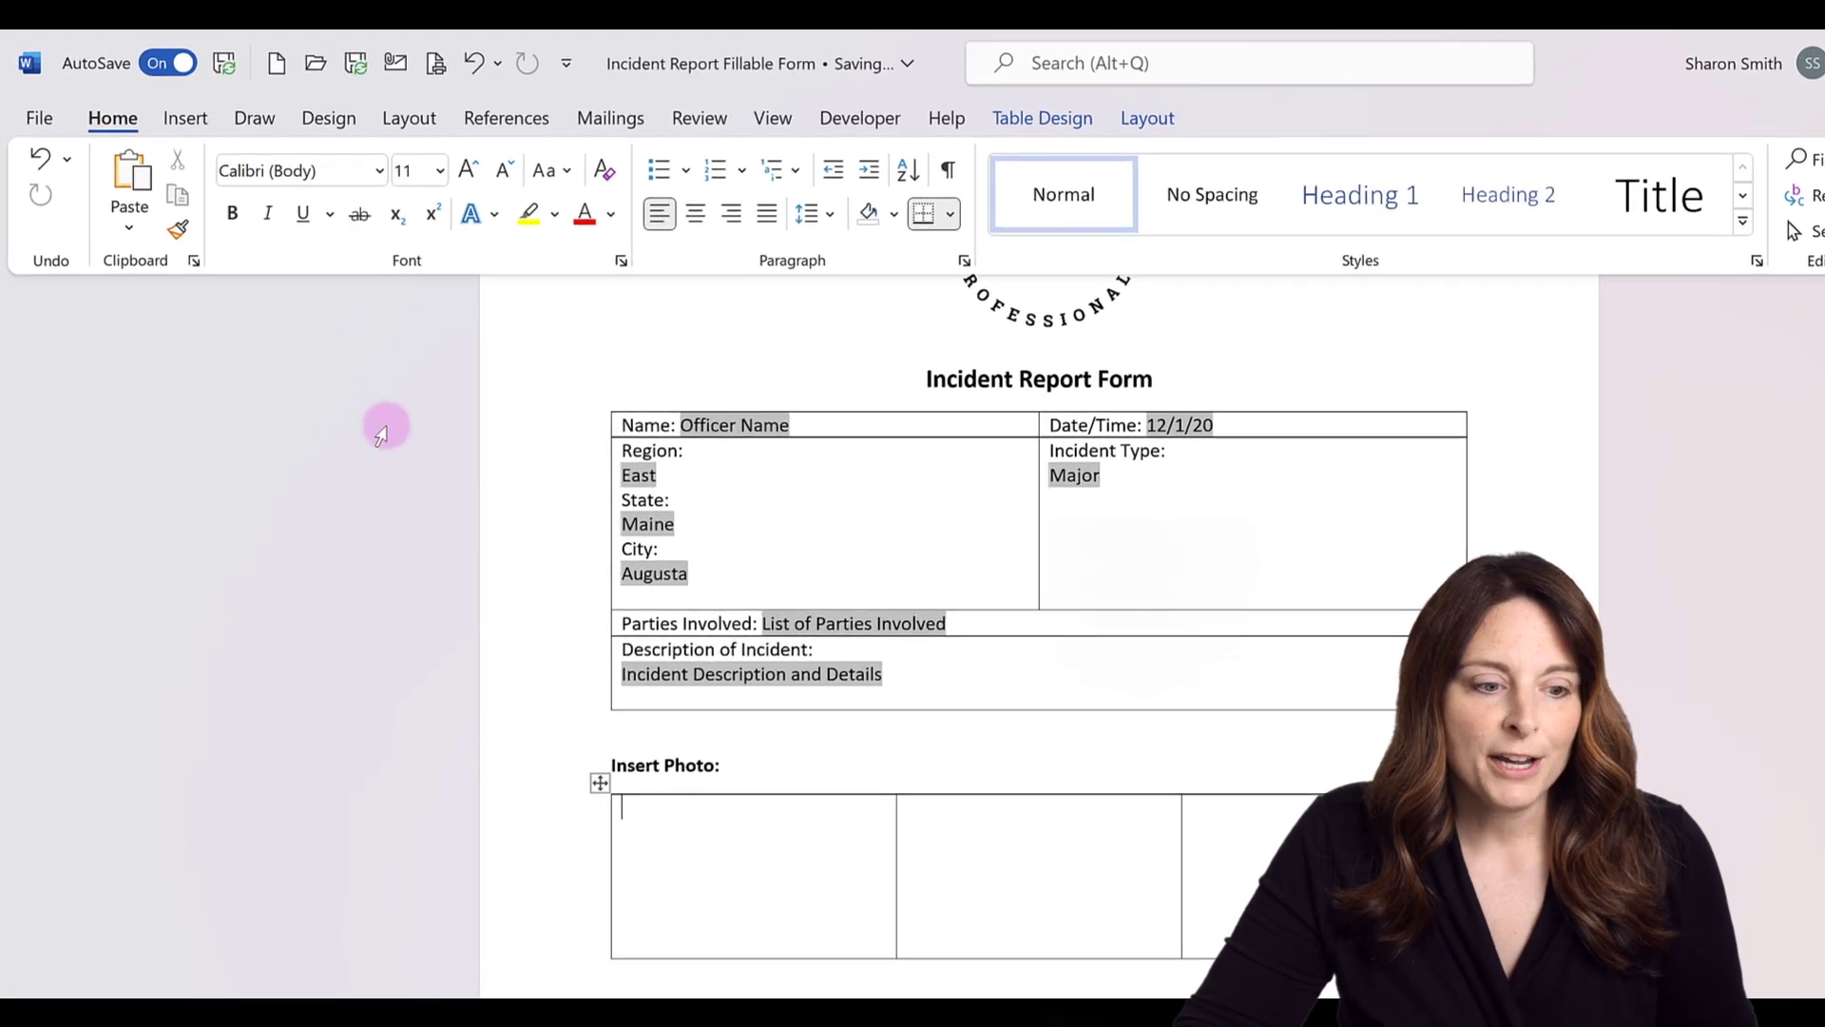
left_click(187, 118)
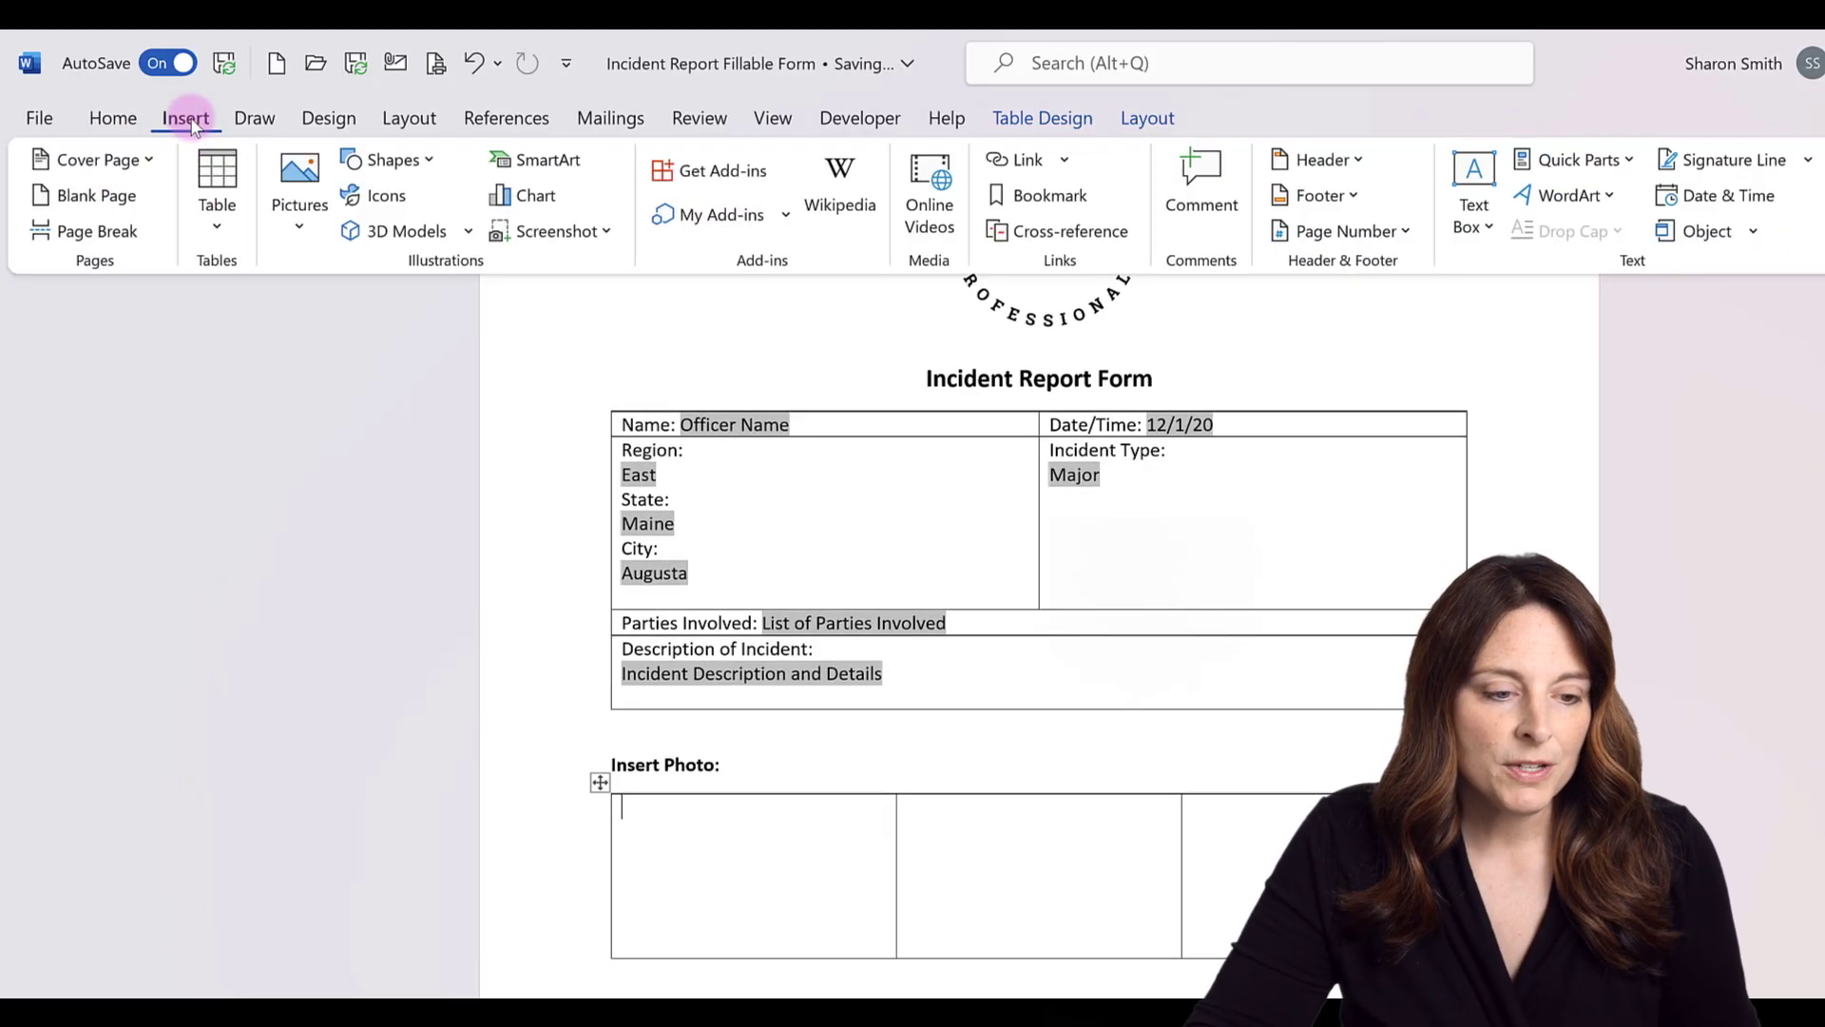
left_click(299, 228)
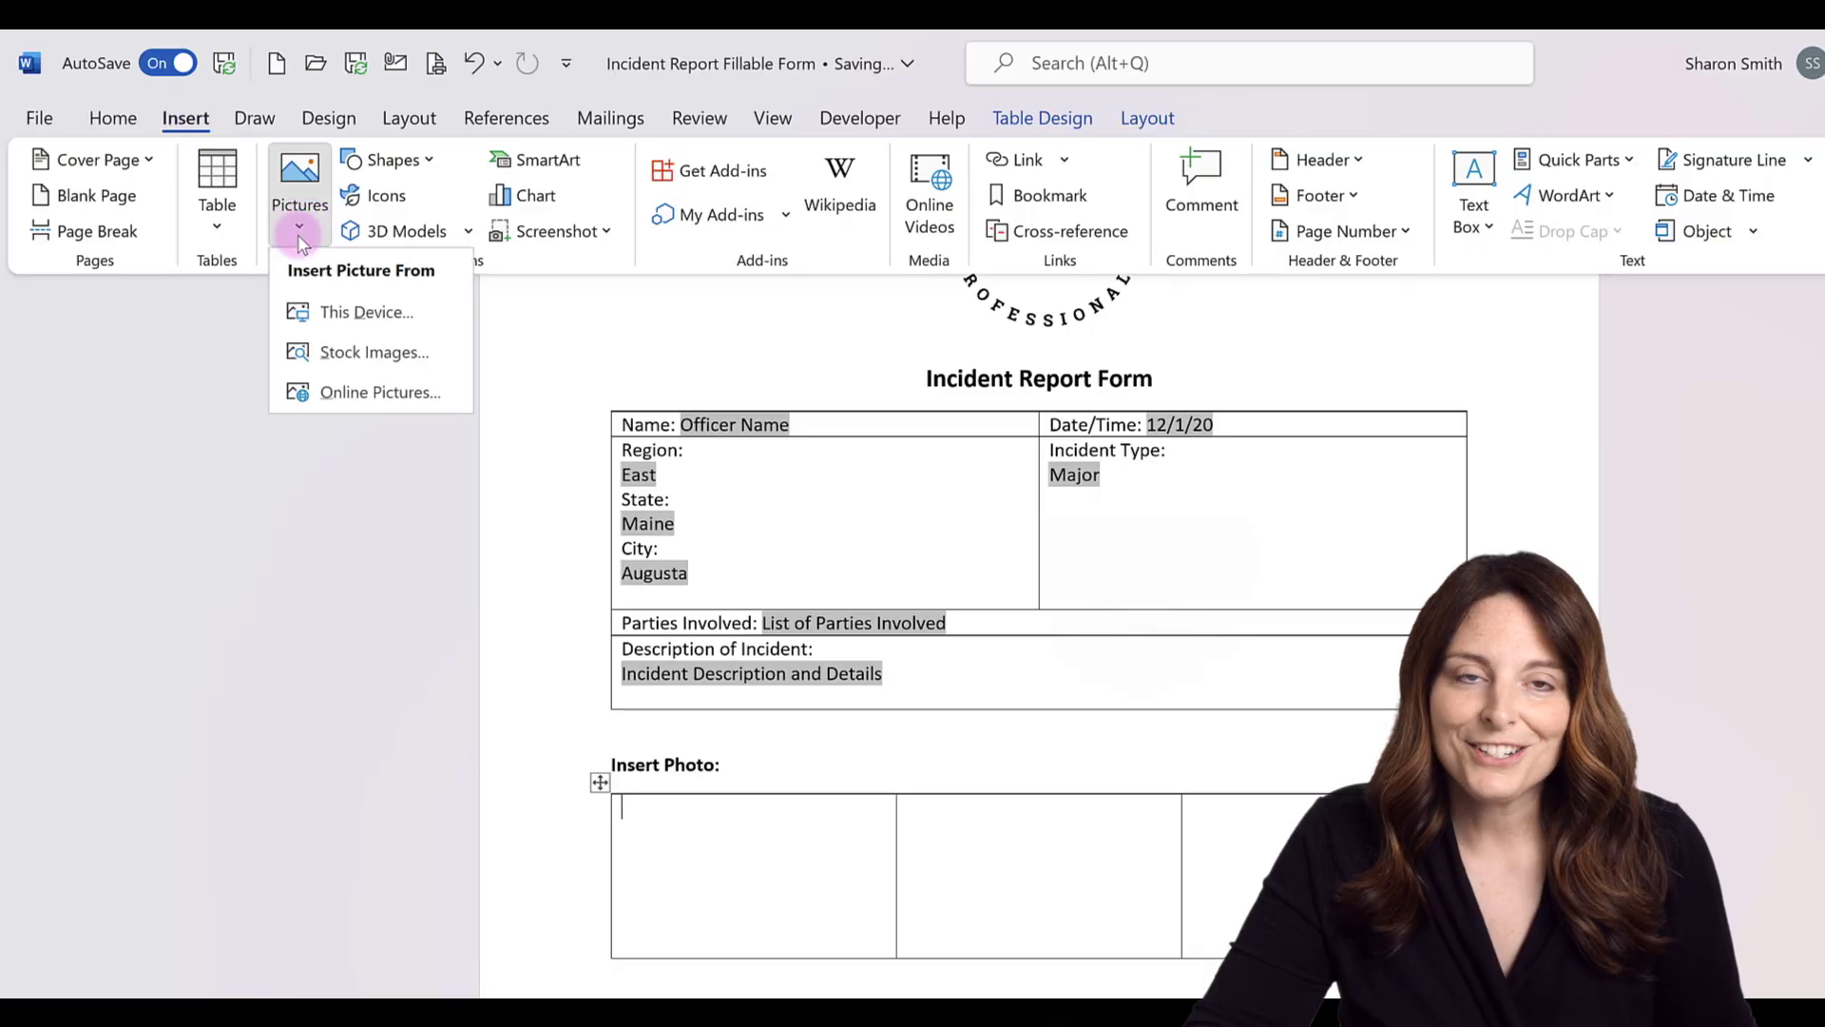
left_click(385, 312)
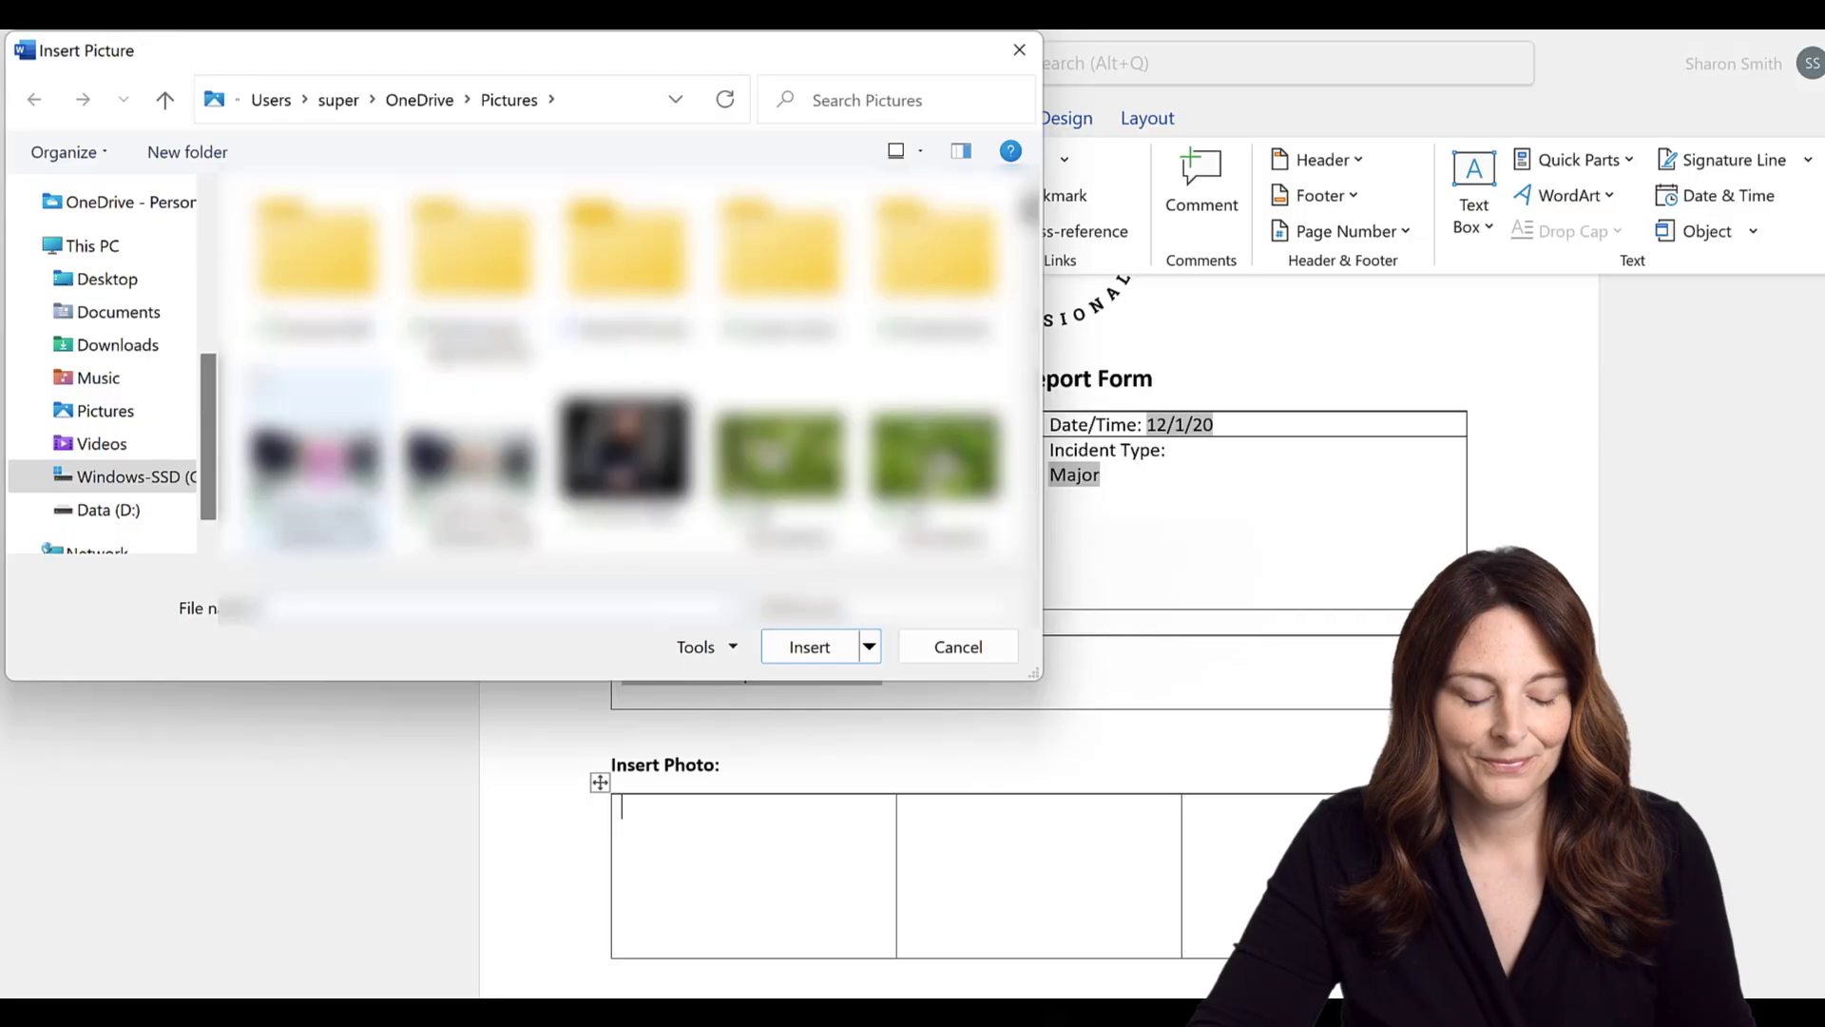
left_click(815, 644)
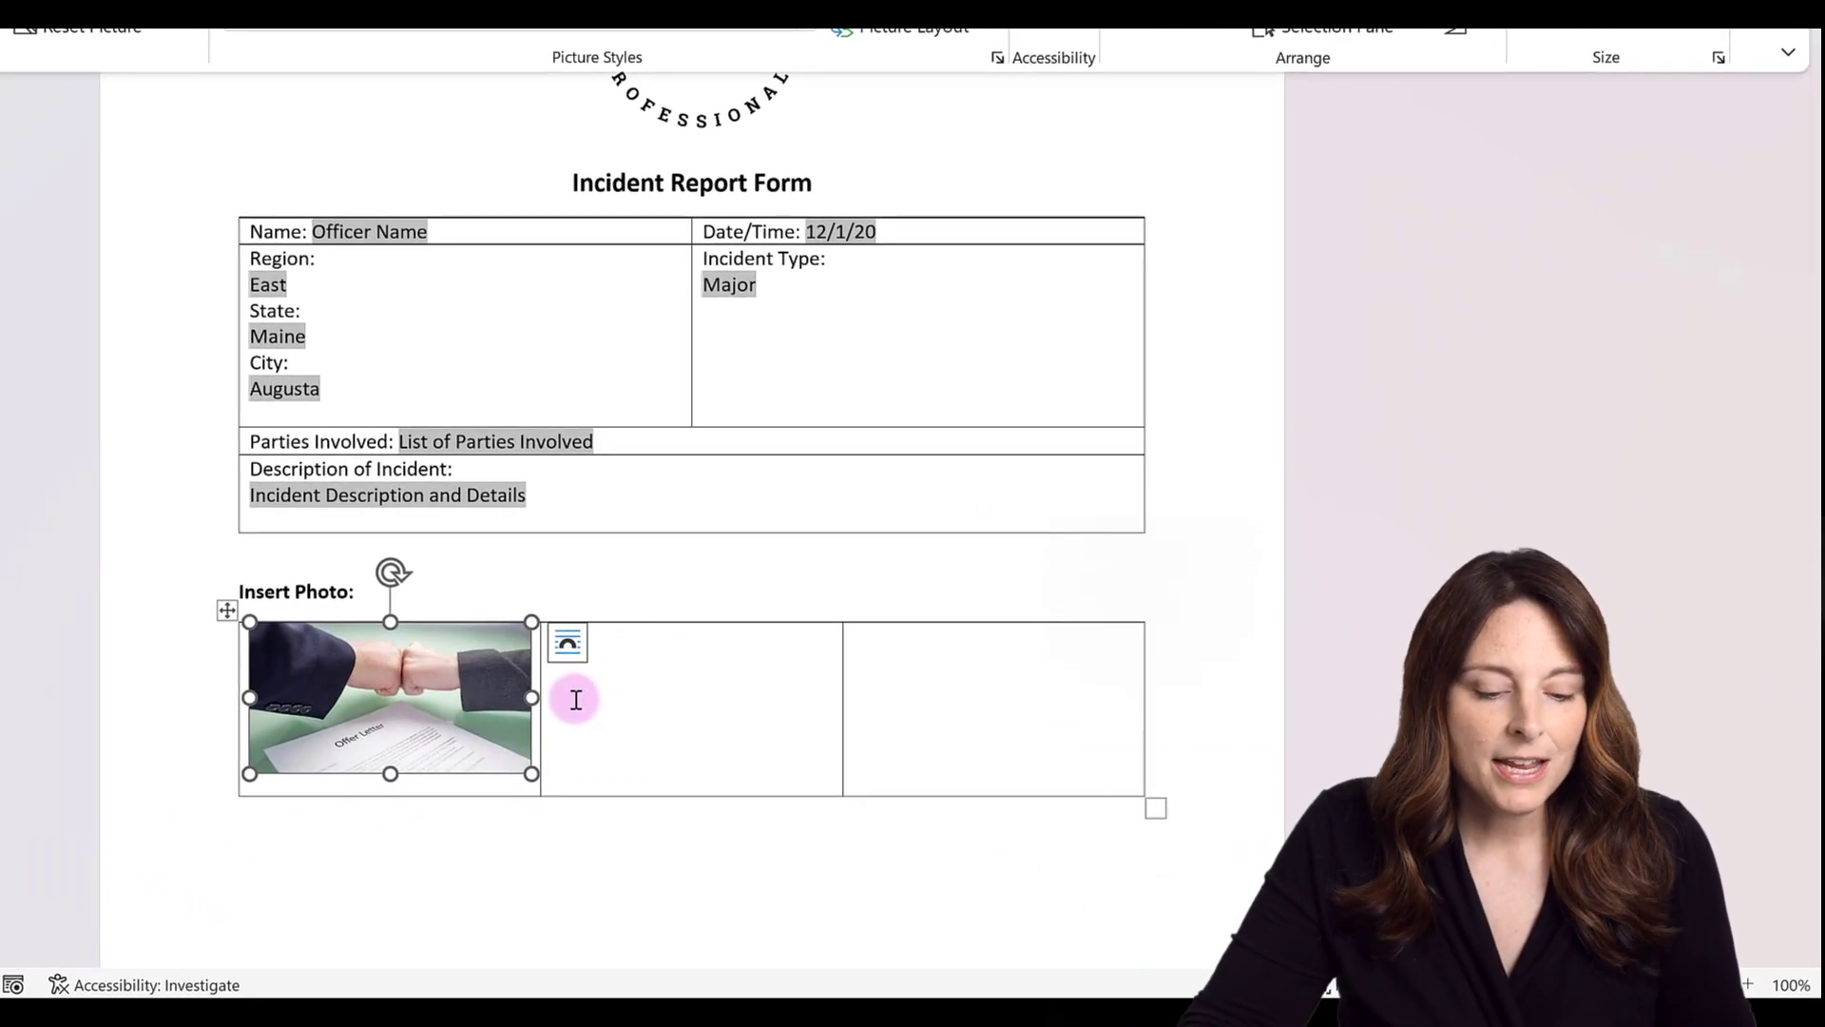
left_click(303, 857)
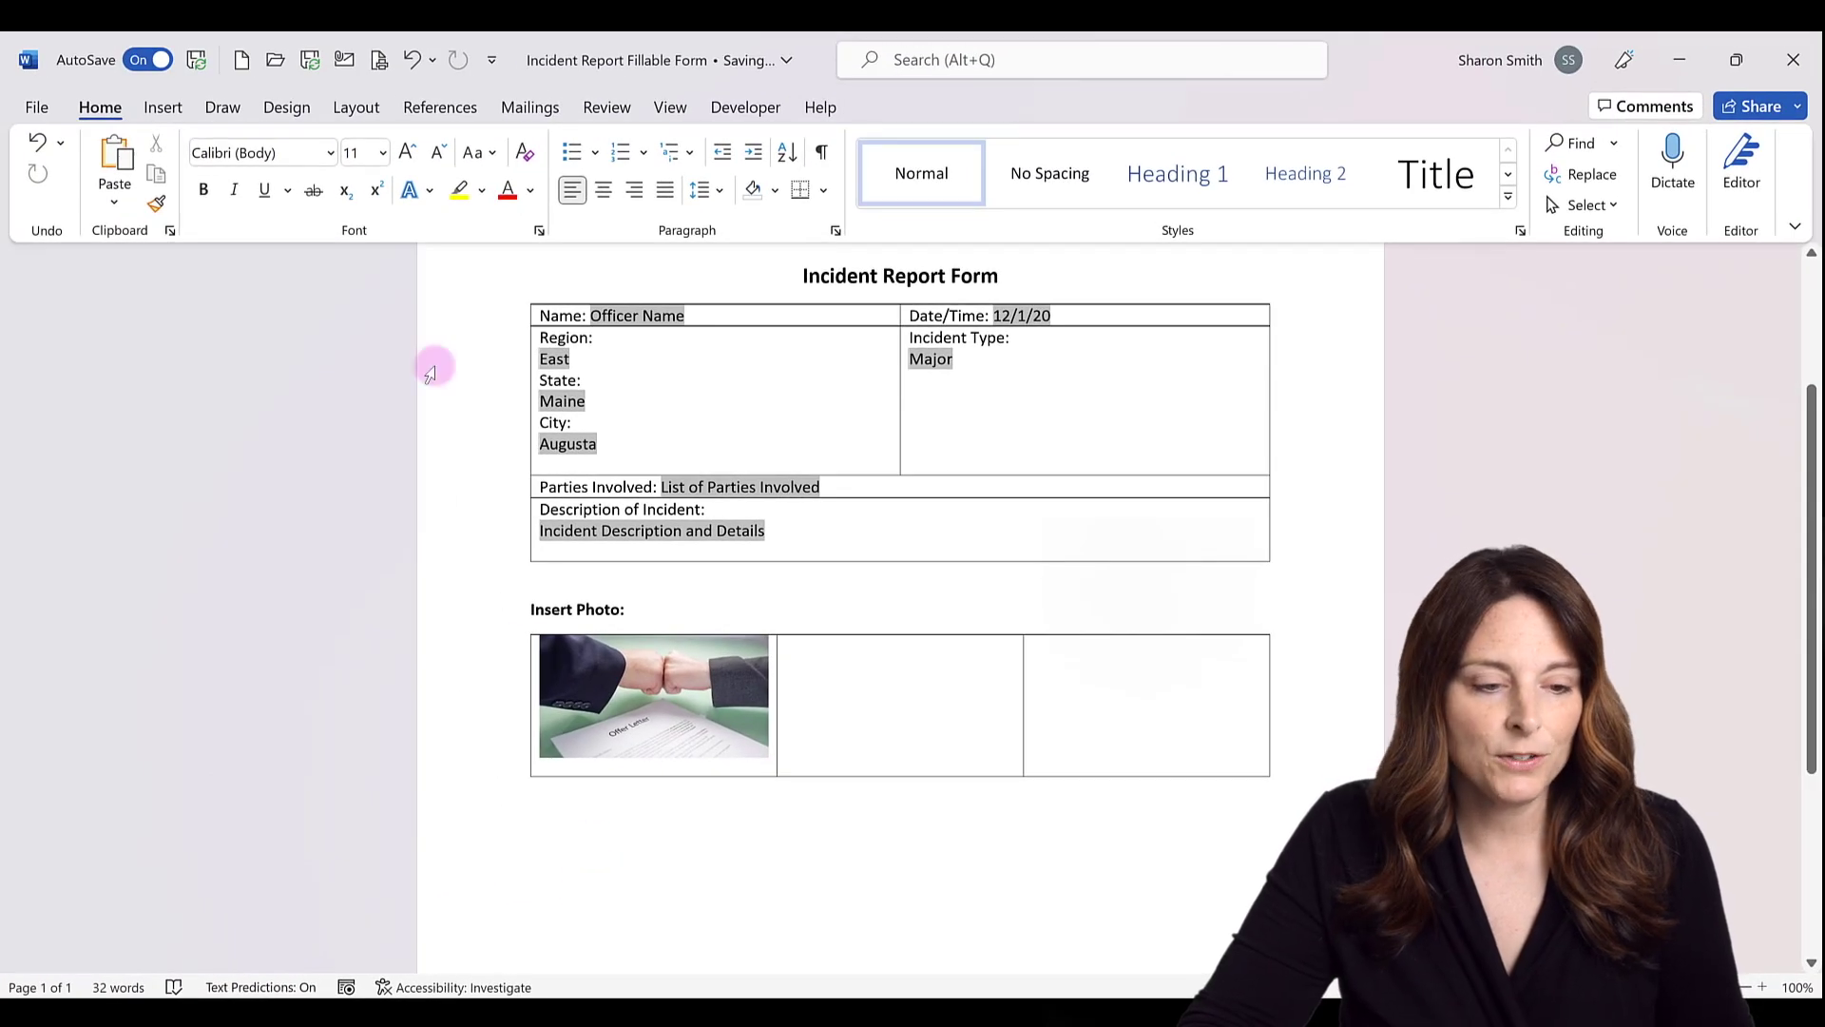
Insert another one-row, three-column table
left_click(160, 107)
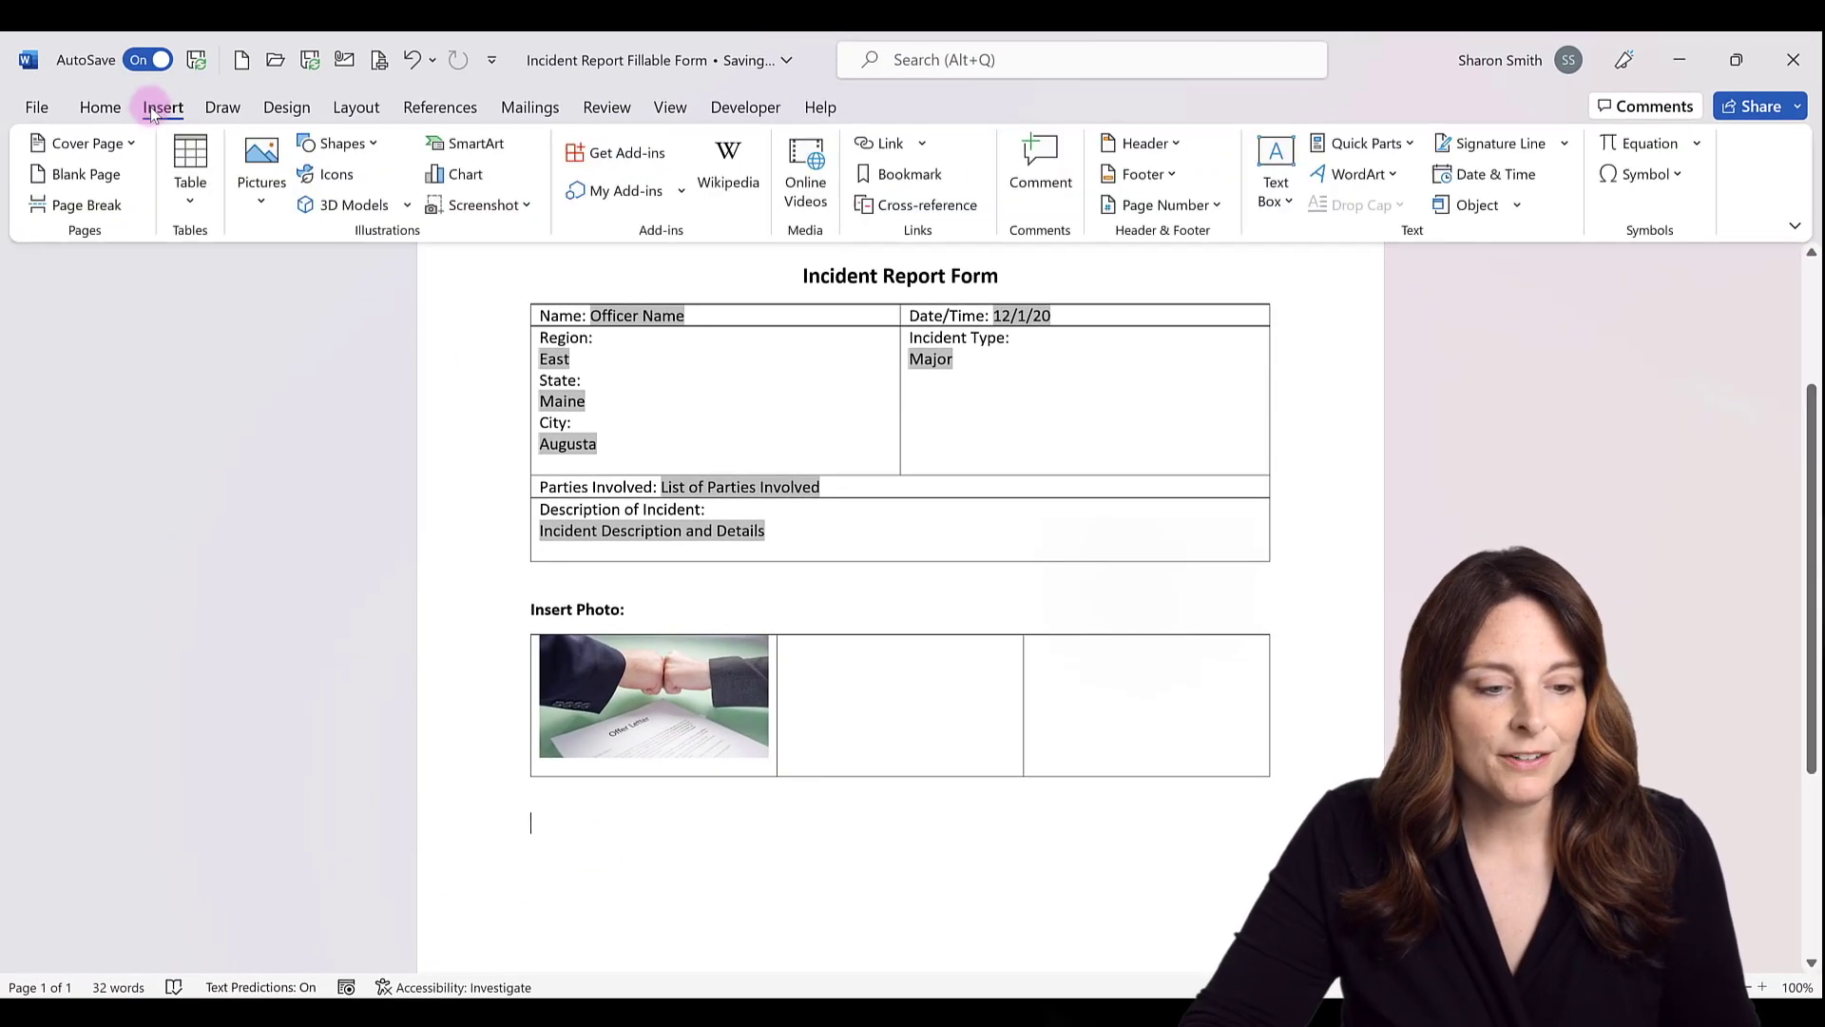
left_click(190, 205)
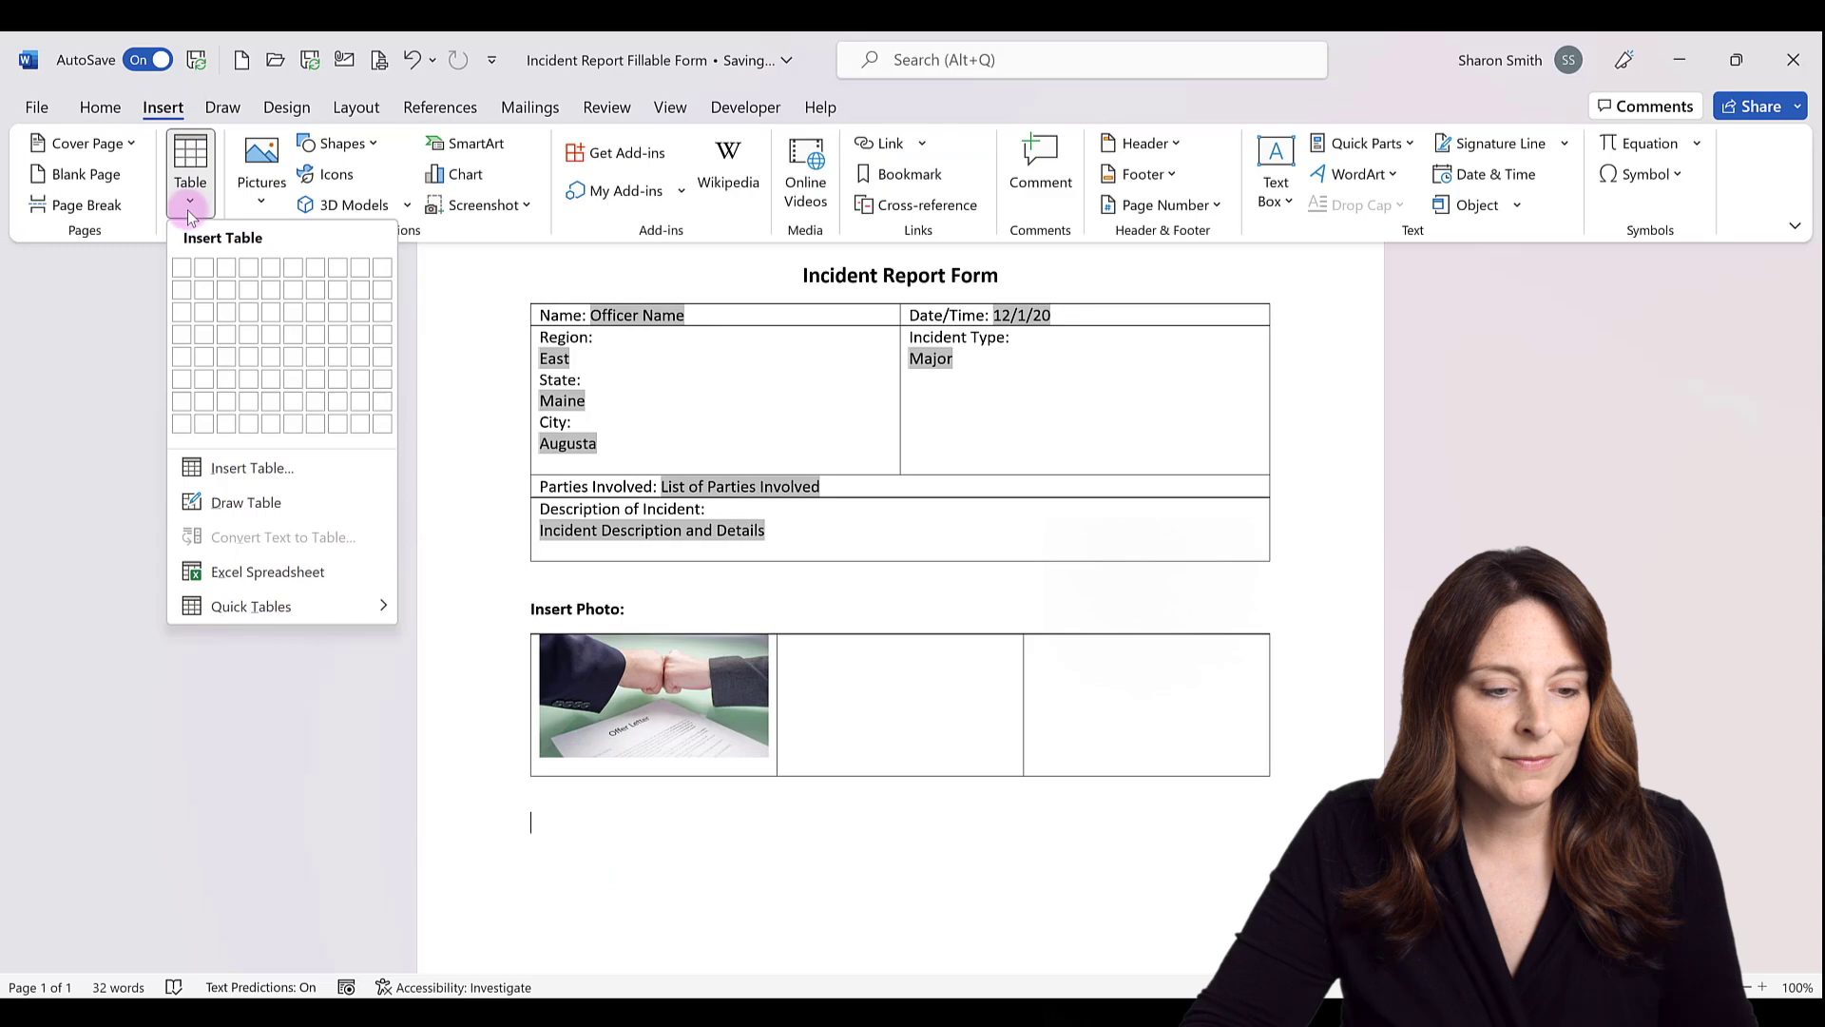
left_click(225, 269)
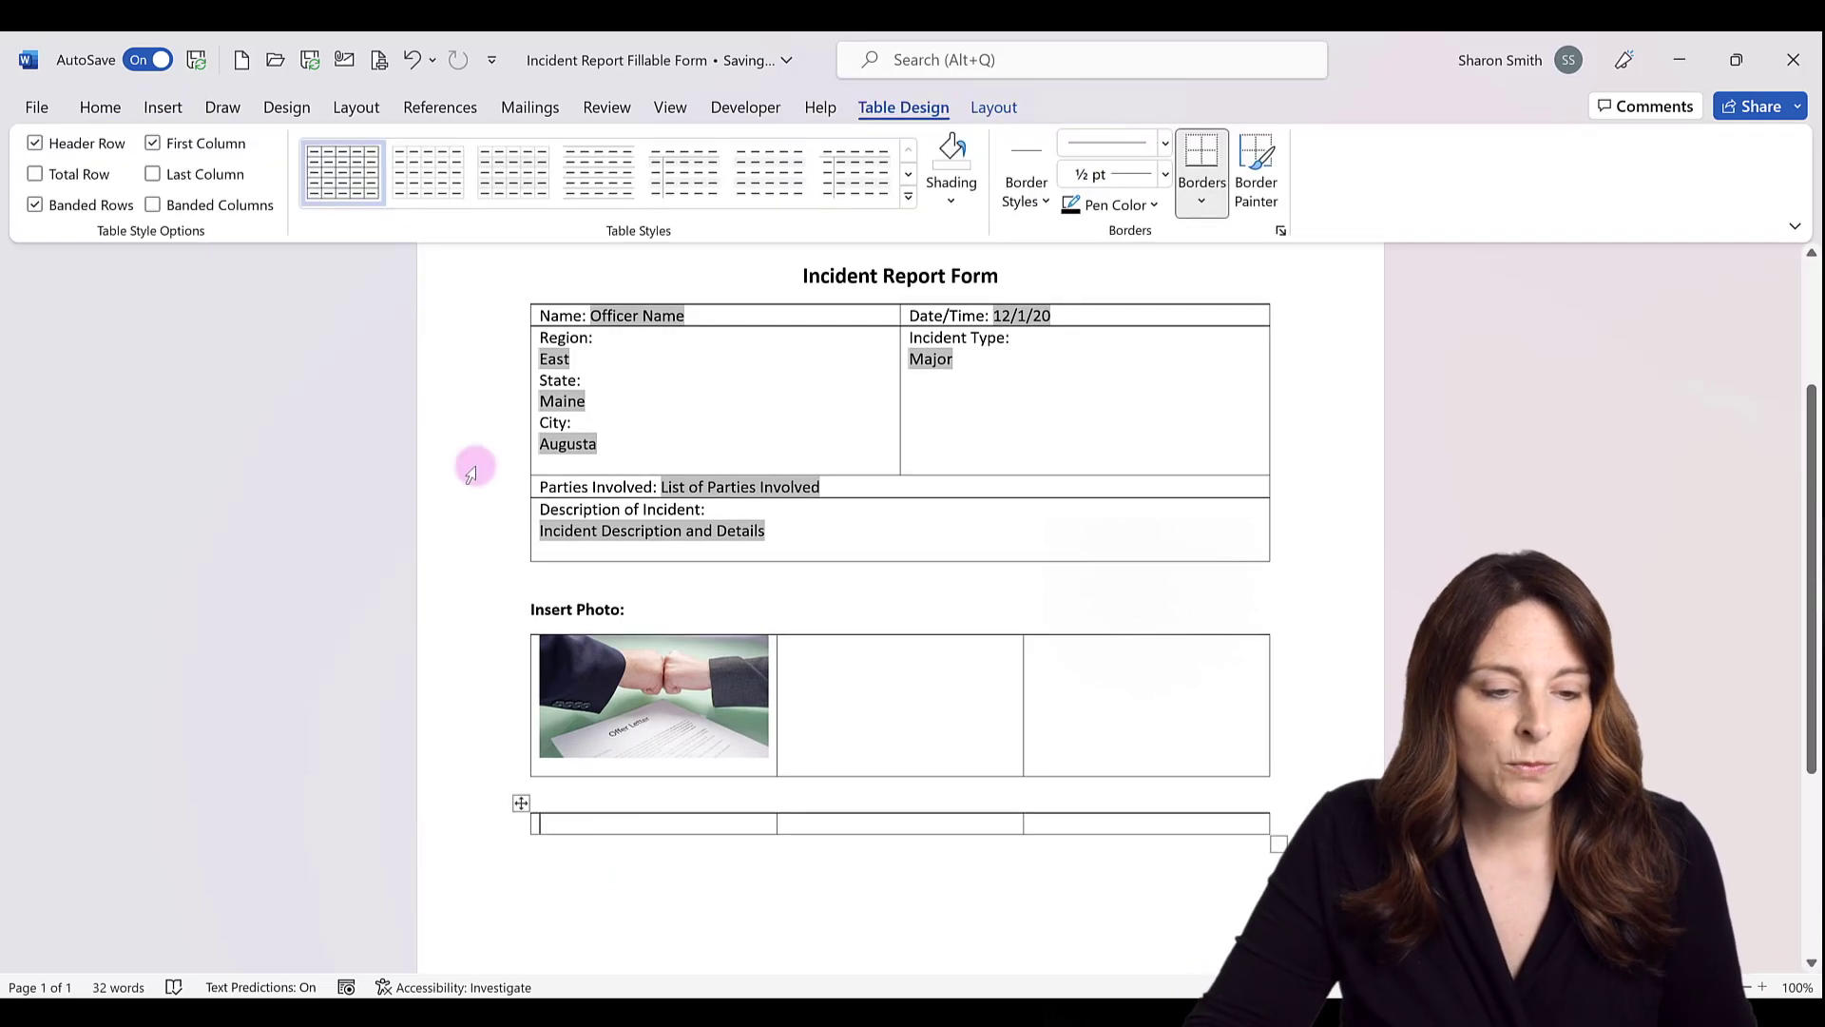
Insert the fist-bump photo from this computer, then undo the last photo change
left_click(163, 108)
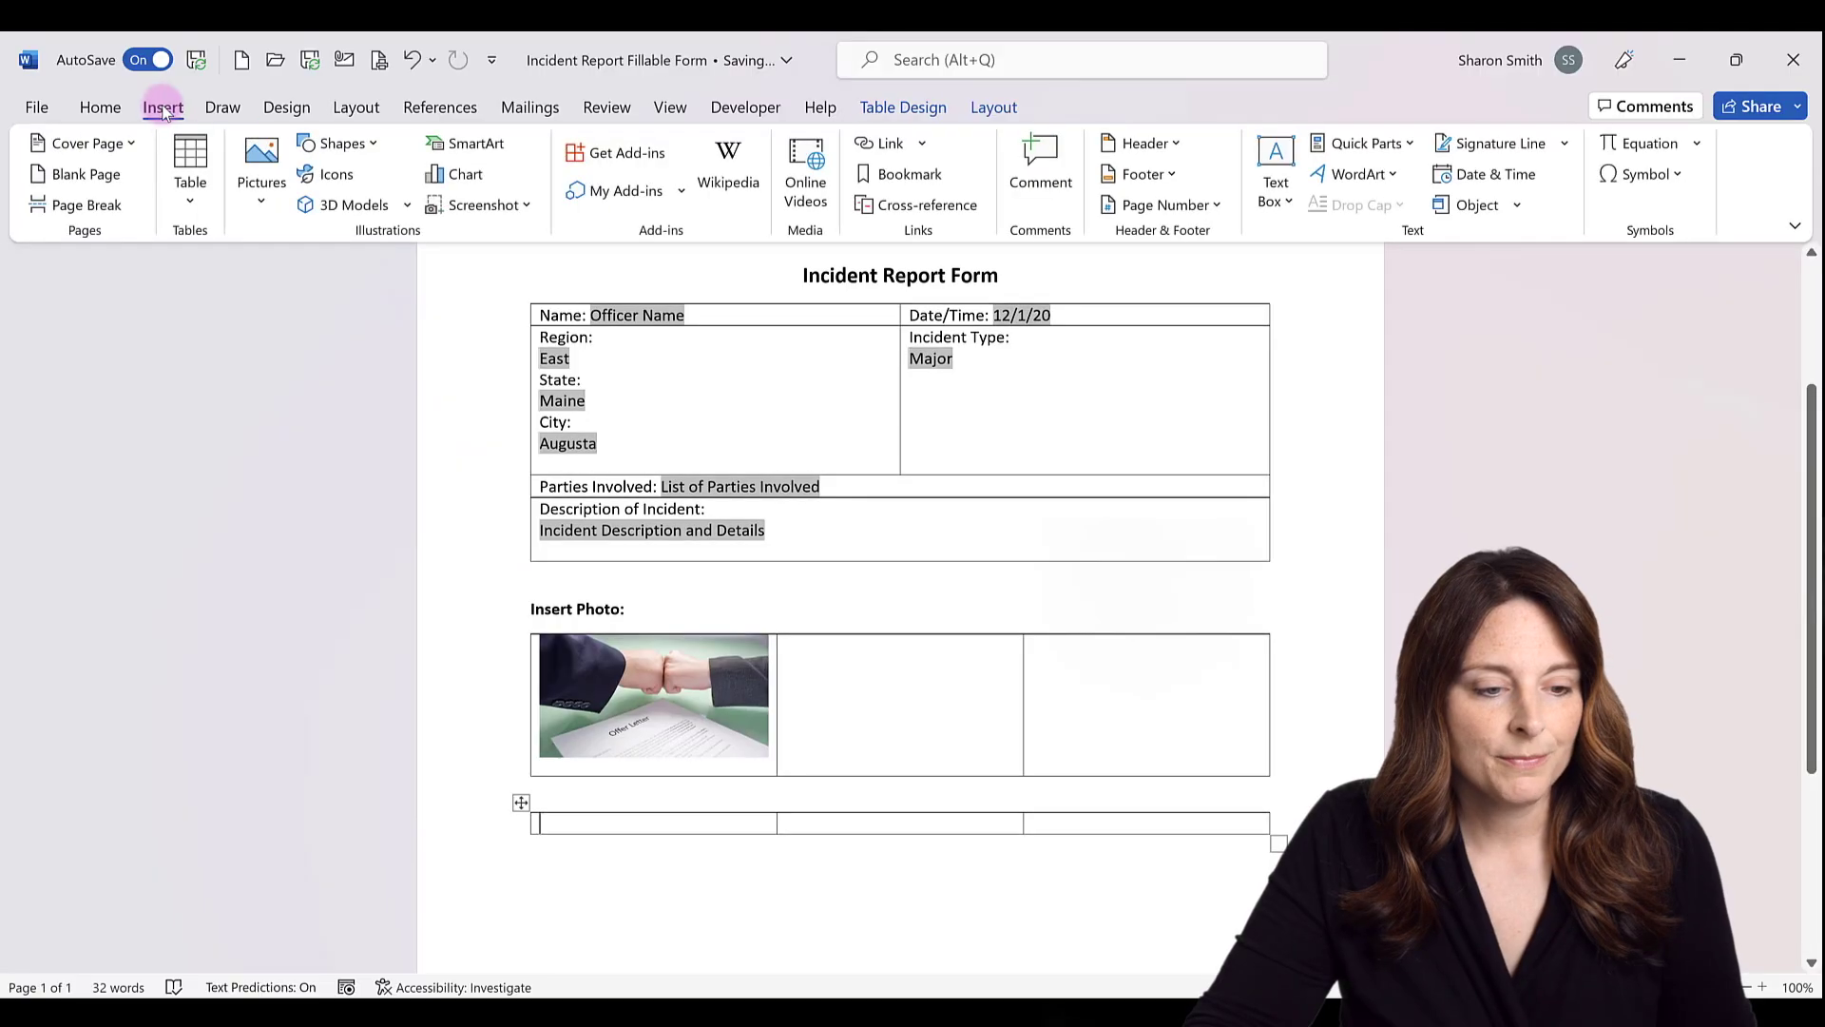
left_click(261, 204)
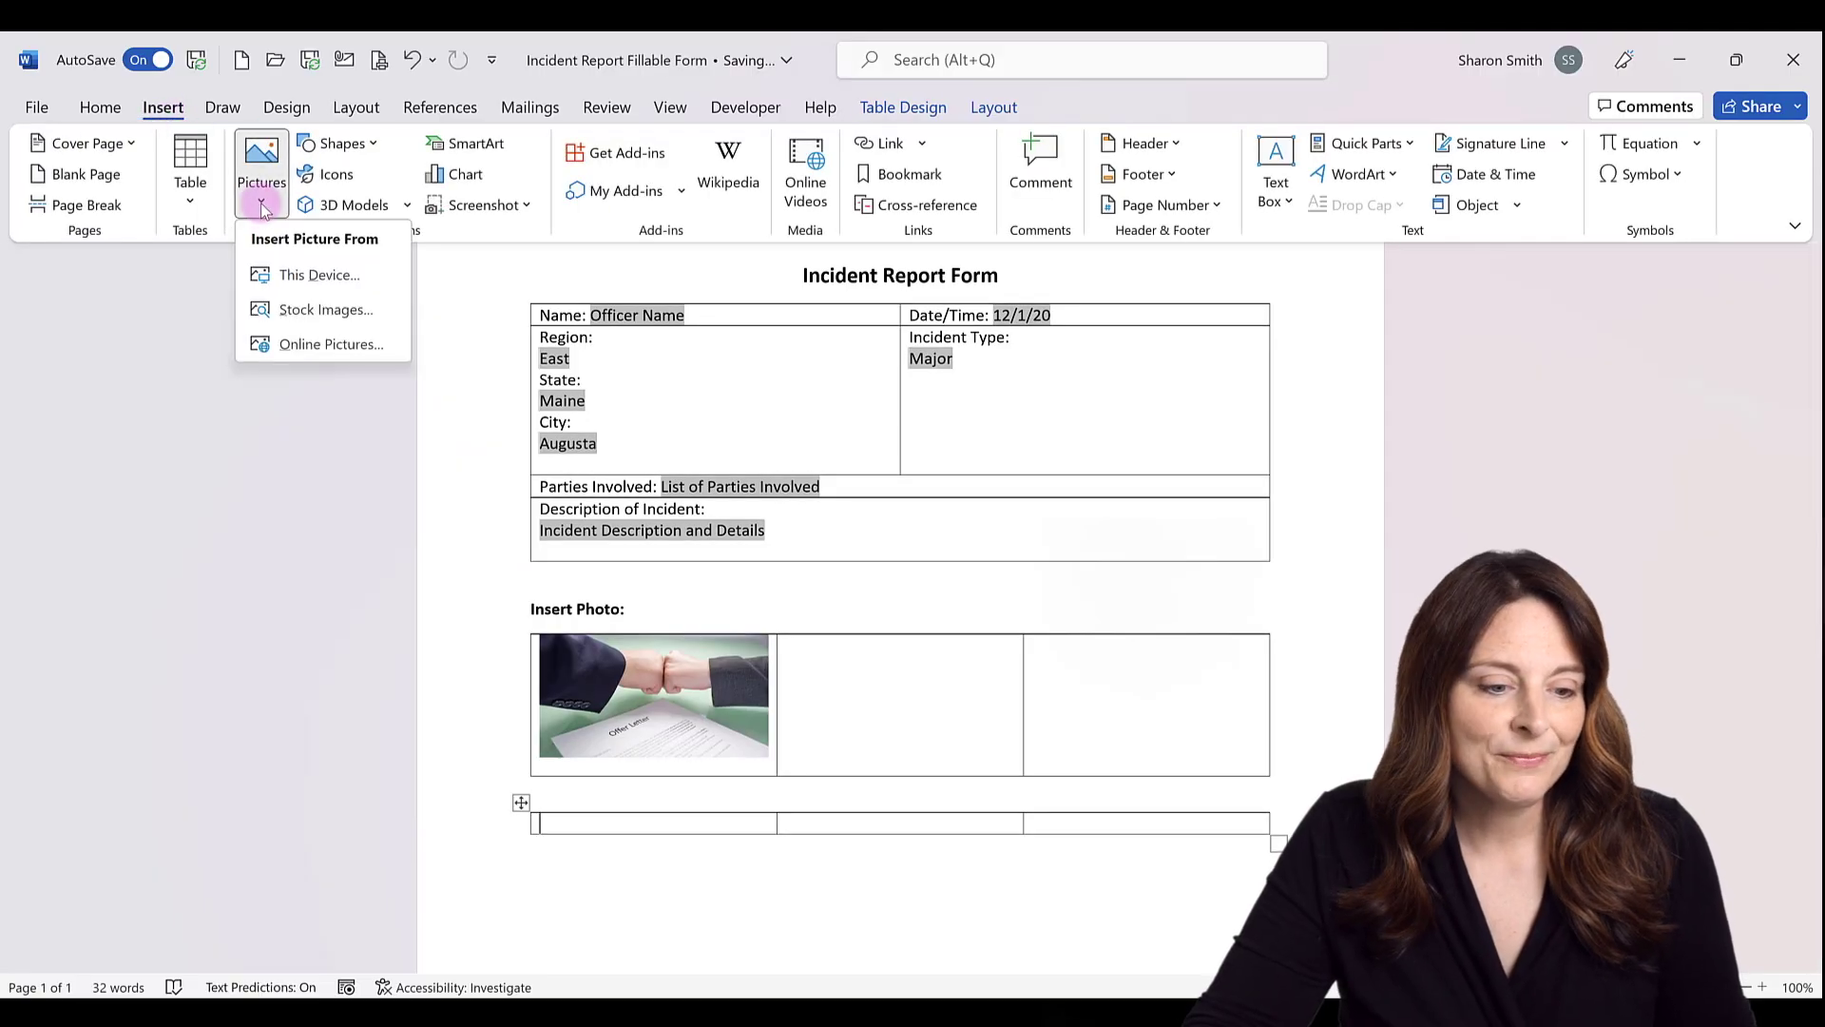
left_click(289, 273)
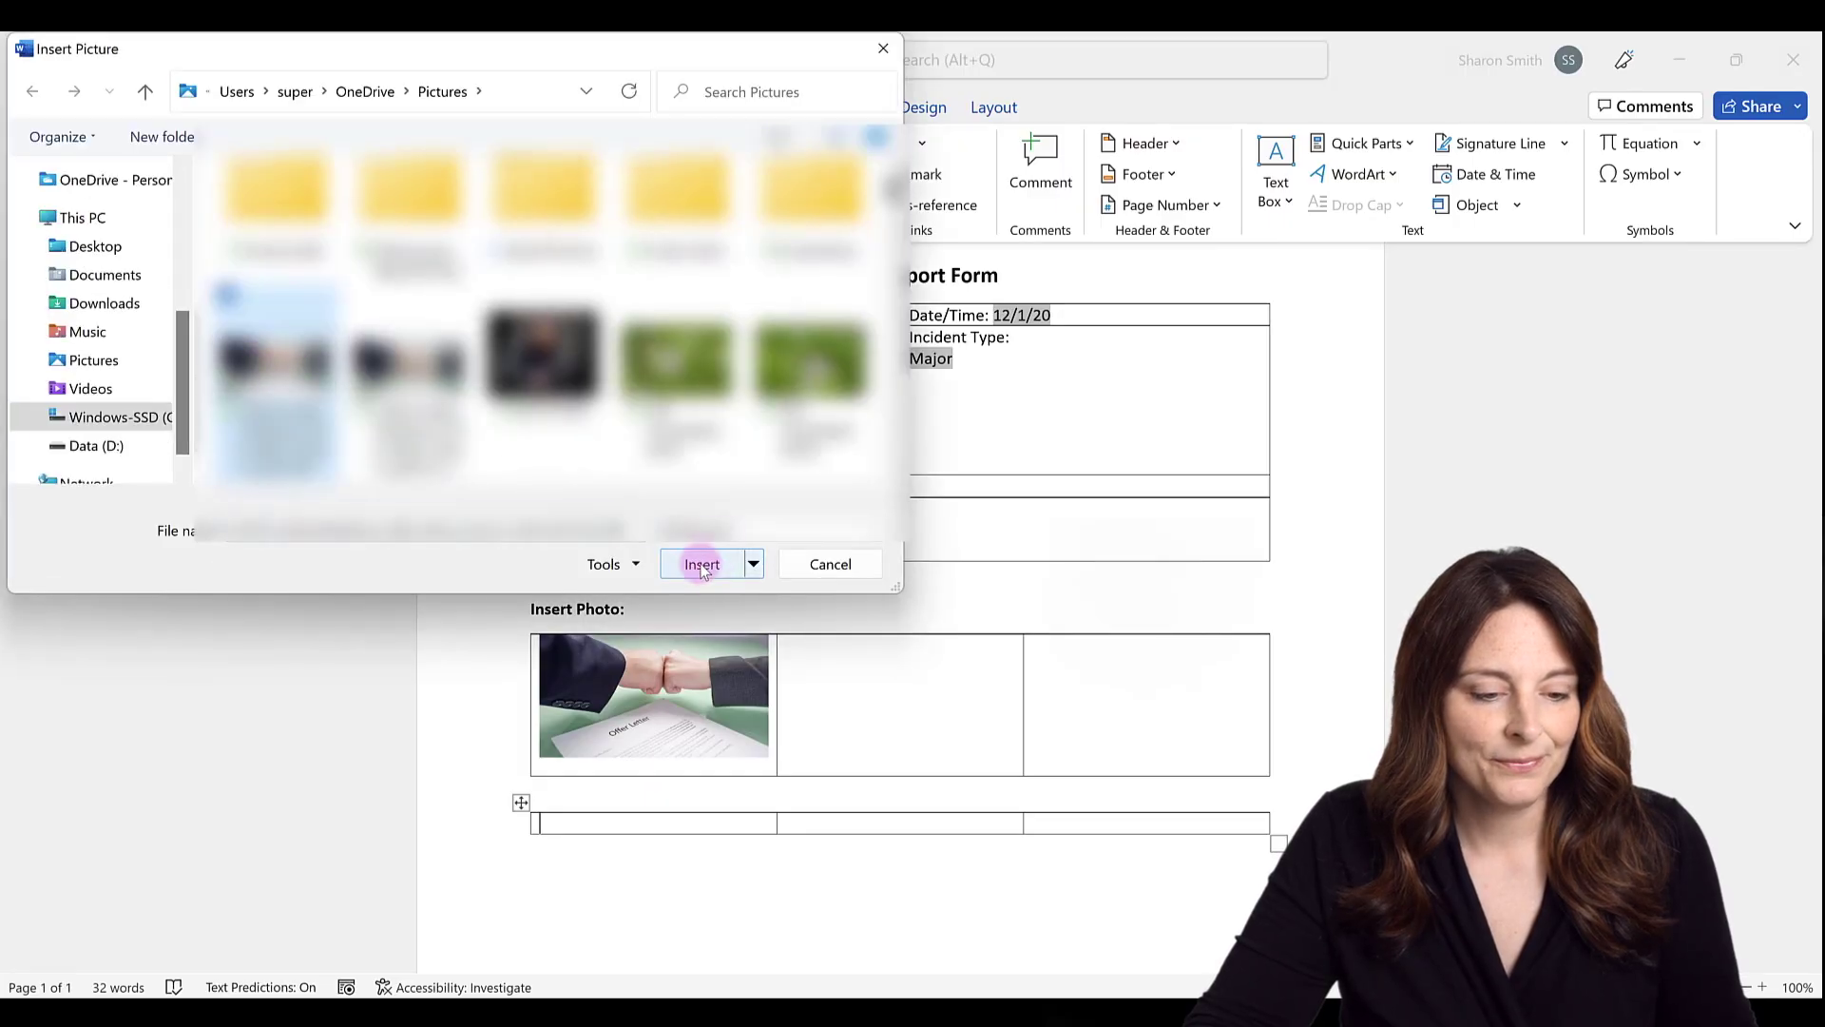
left_click(701, 565)
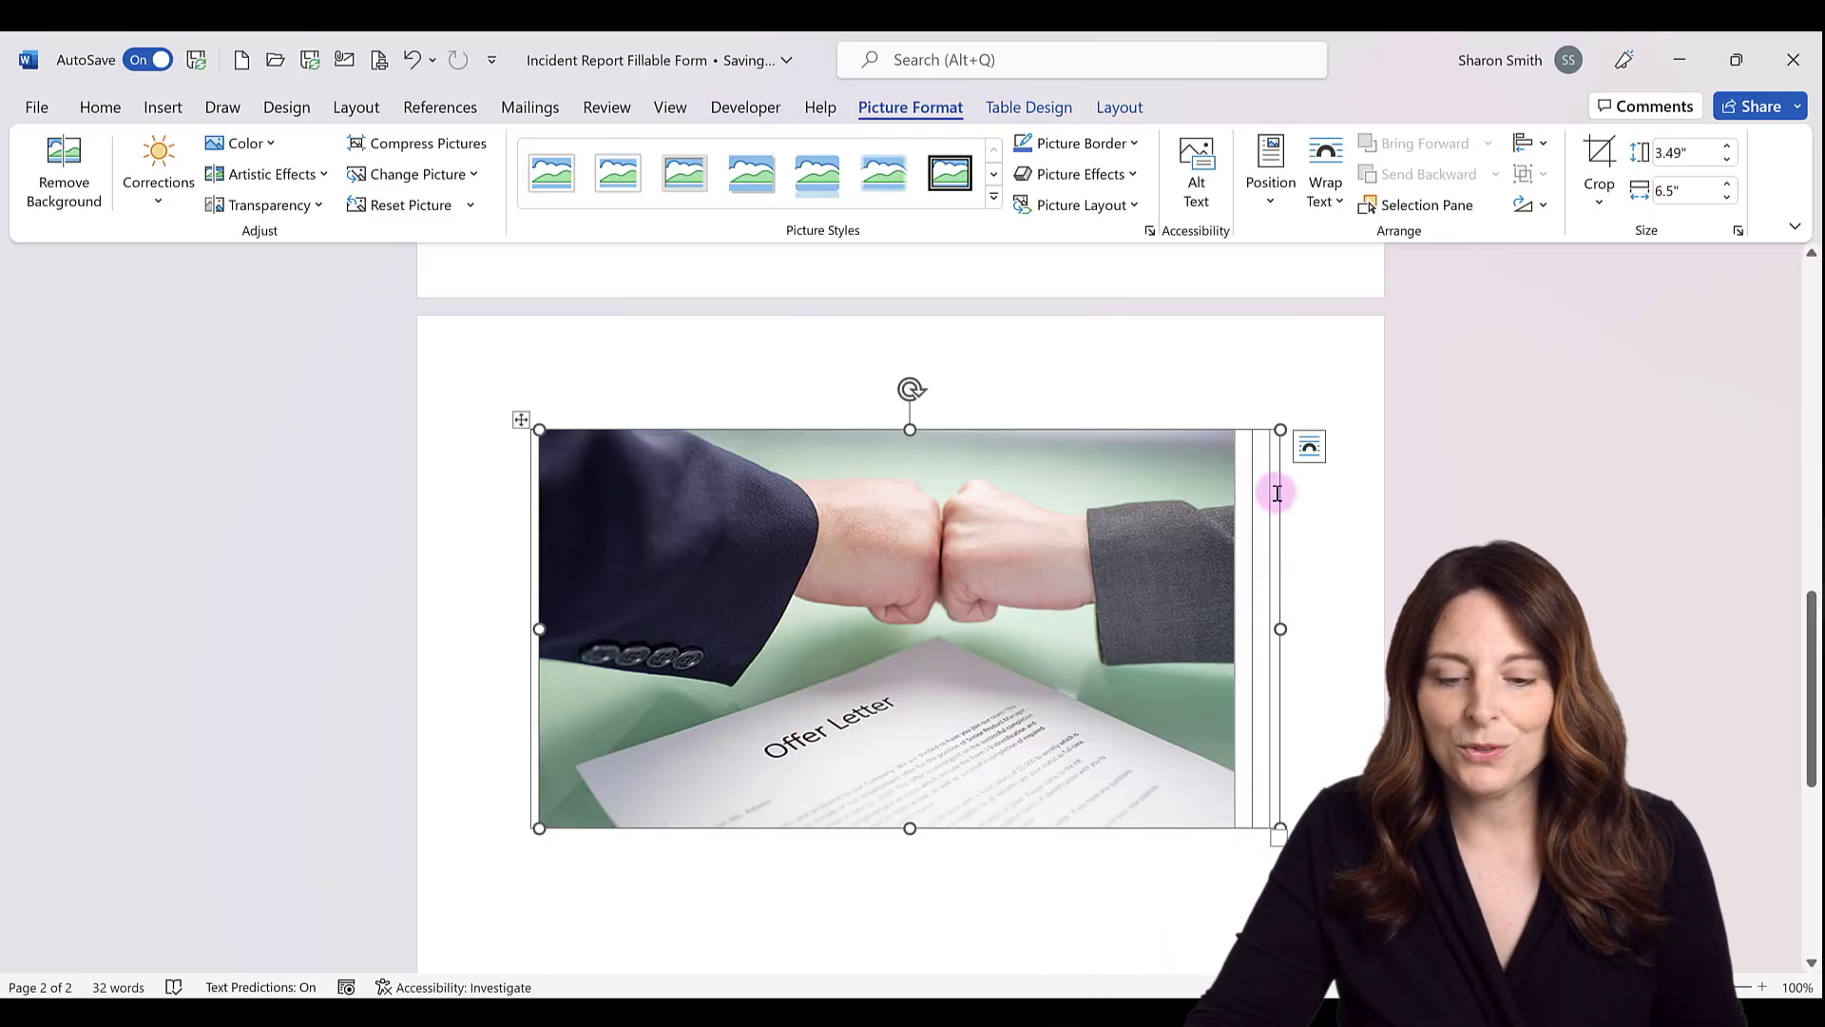
key("ctrl+z")
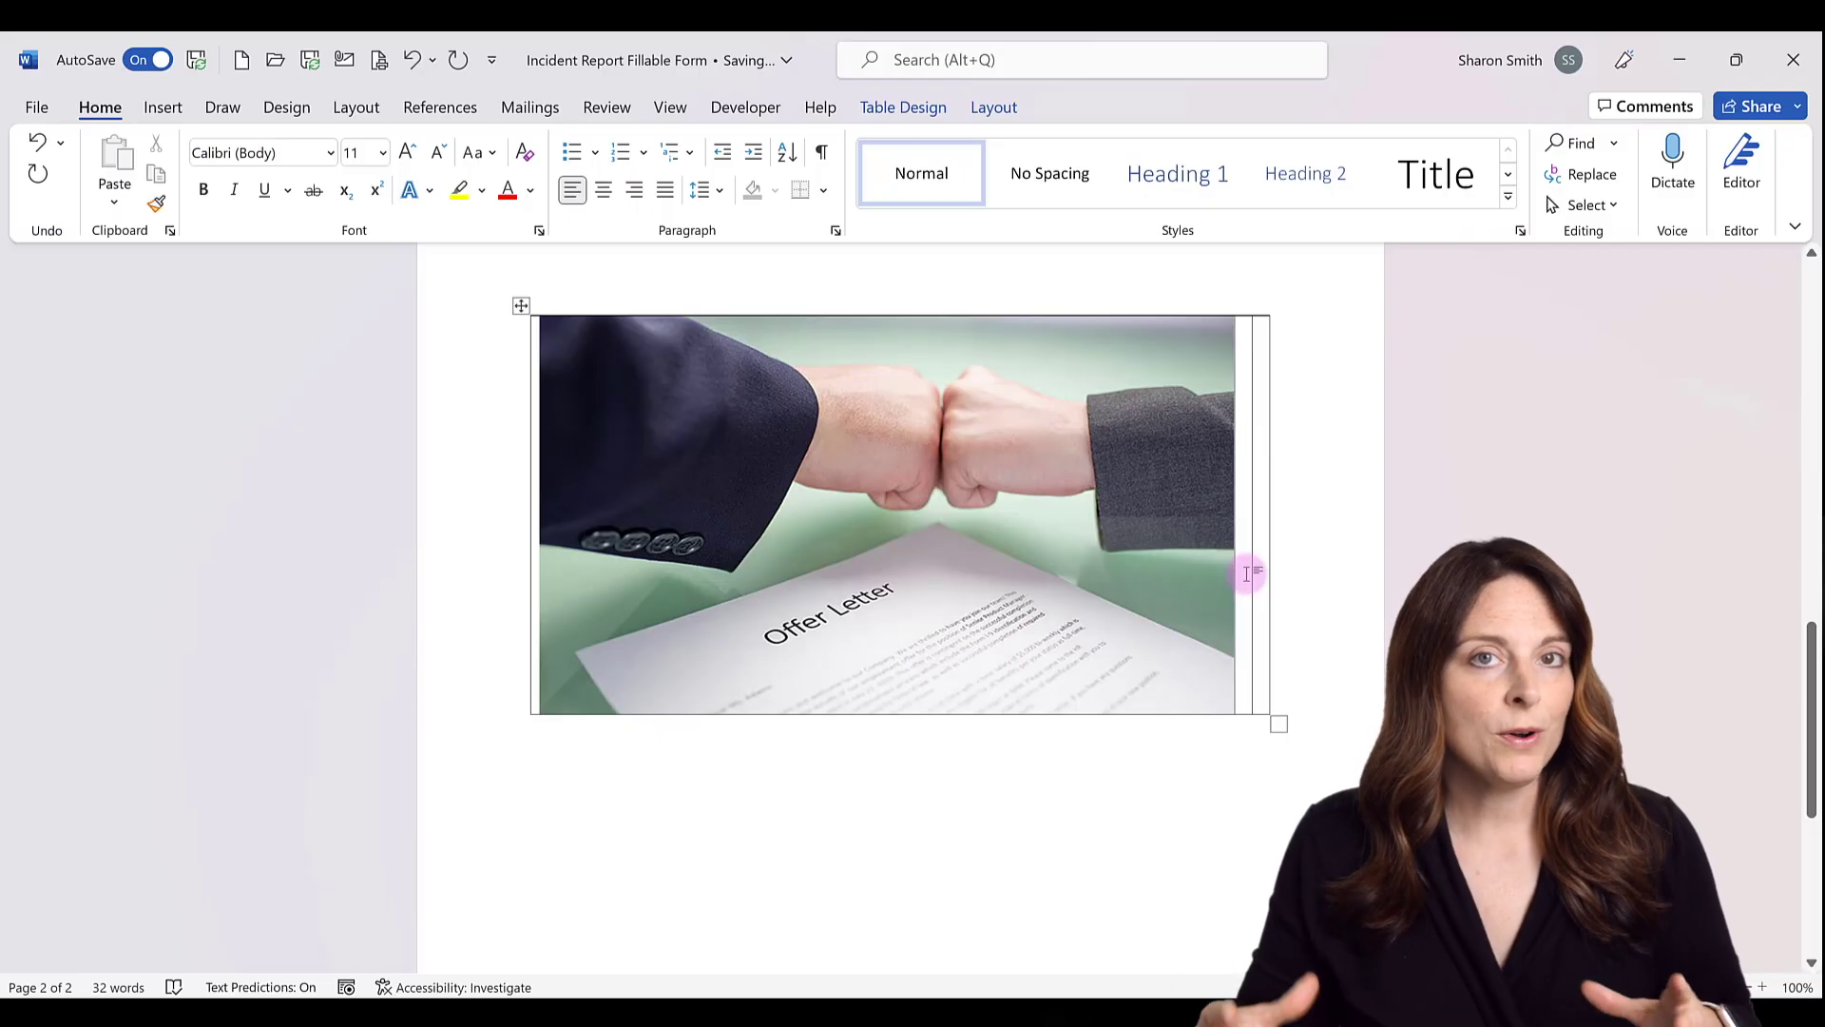
left_click(566, 774)
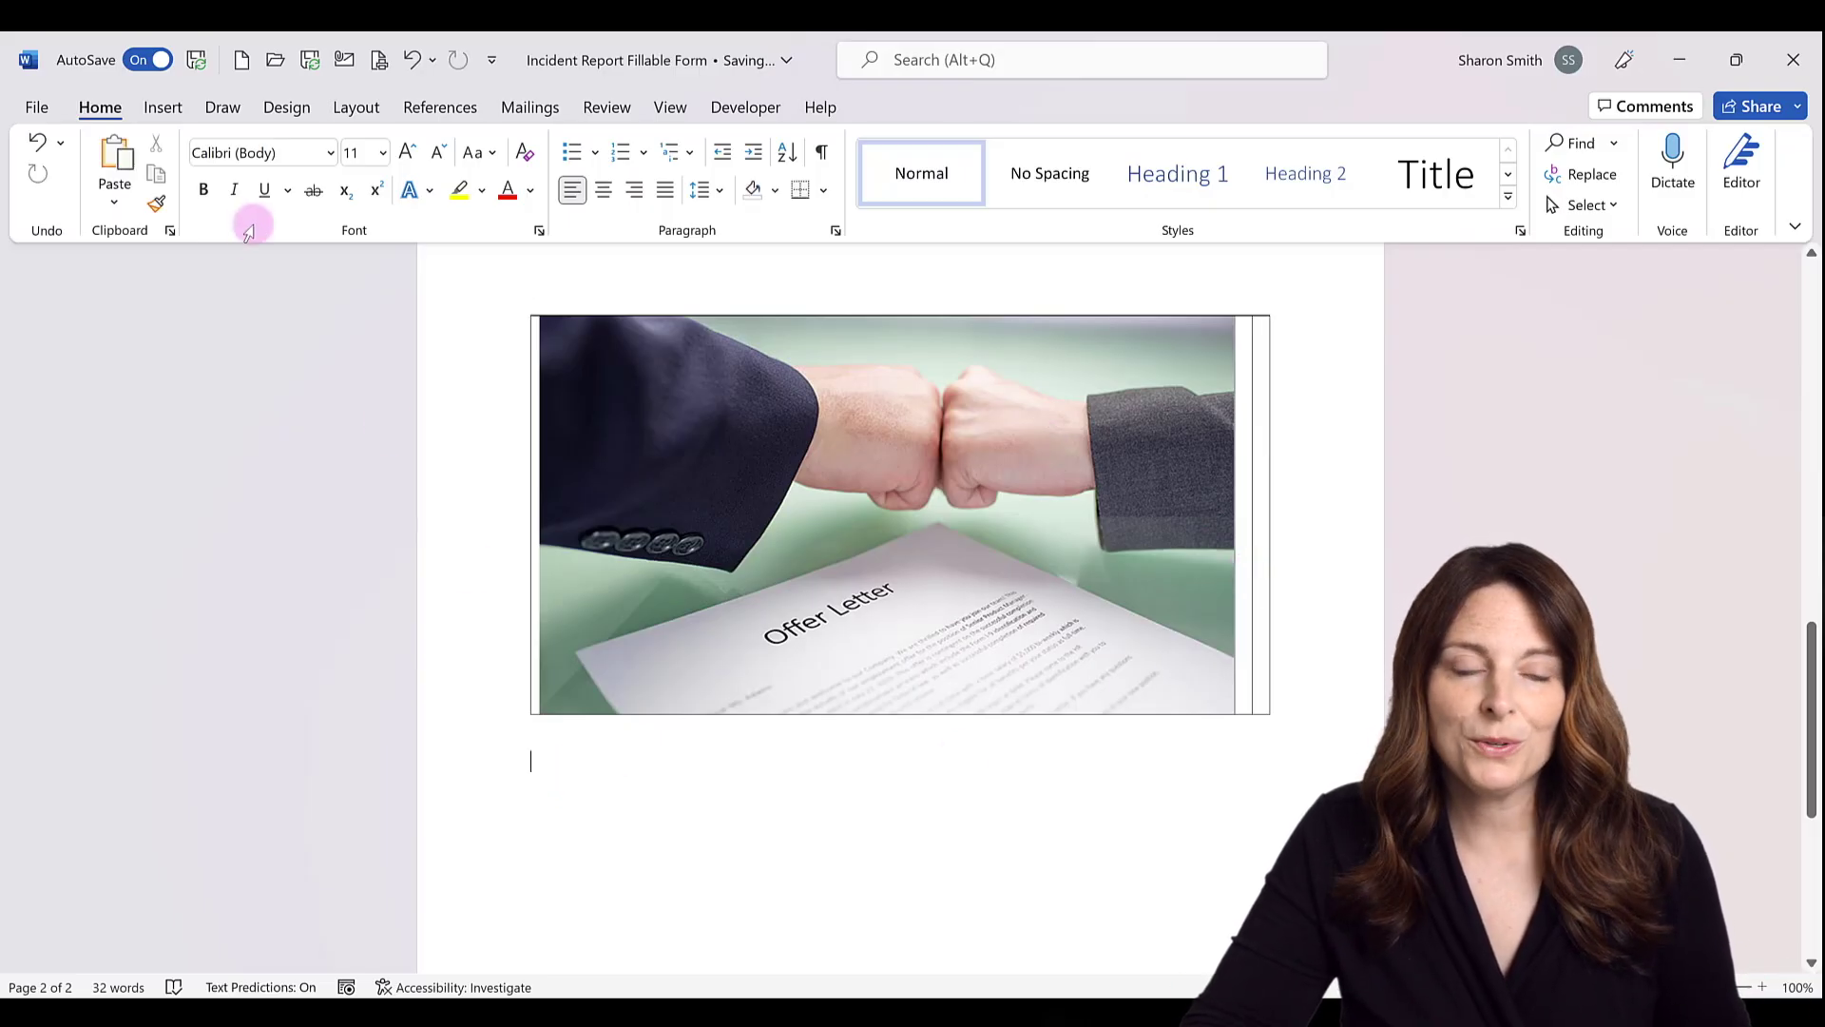
Insert a 3×3 table below the photo table and select its second row
left_click(164, 110)
left_click(190, 195)
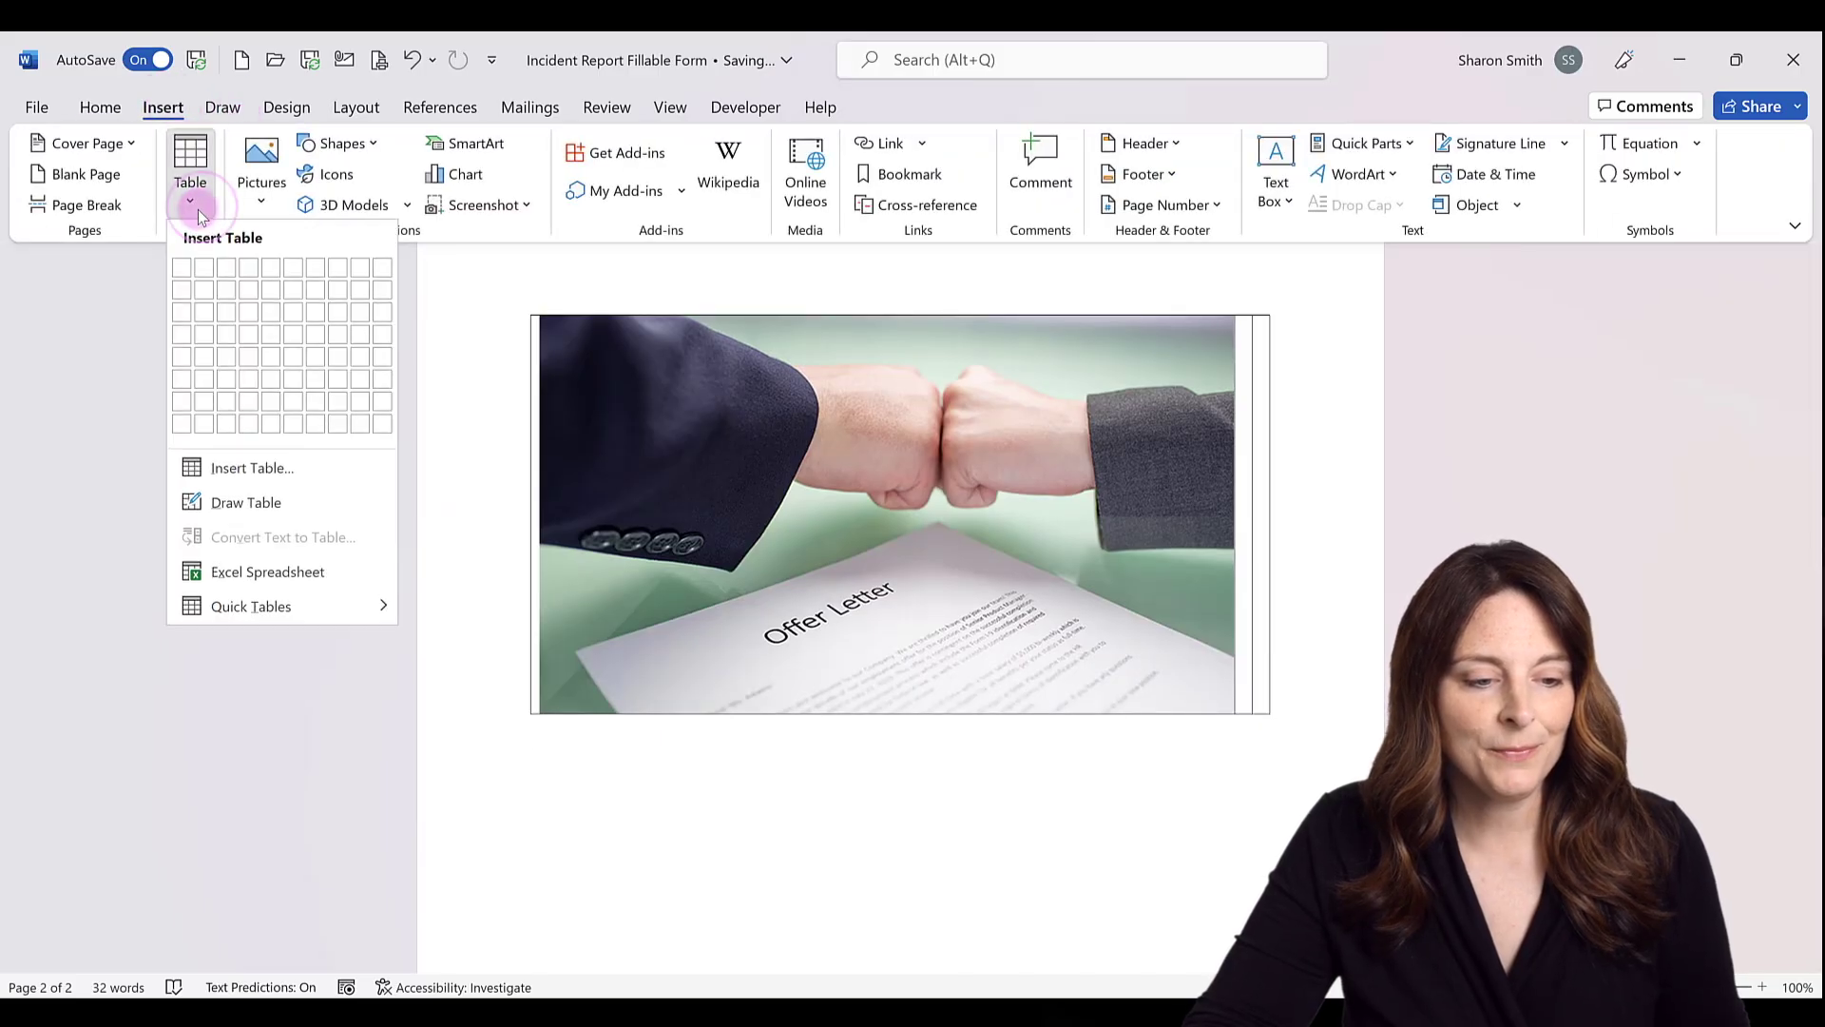
left_click(226, 310)
left_click(505, 774)
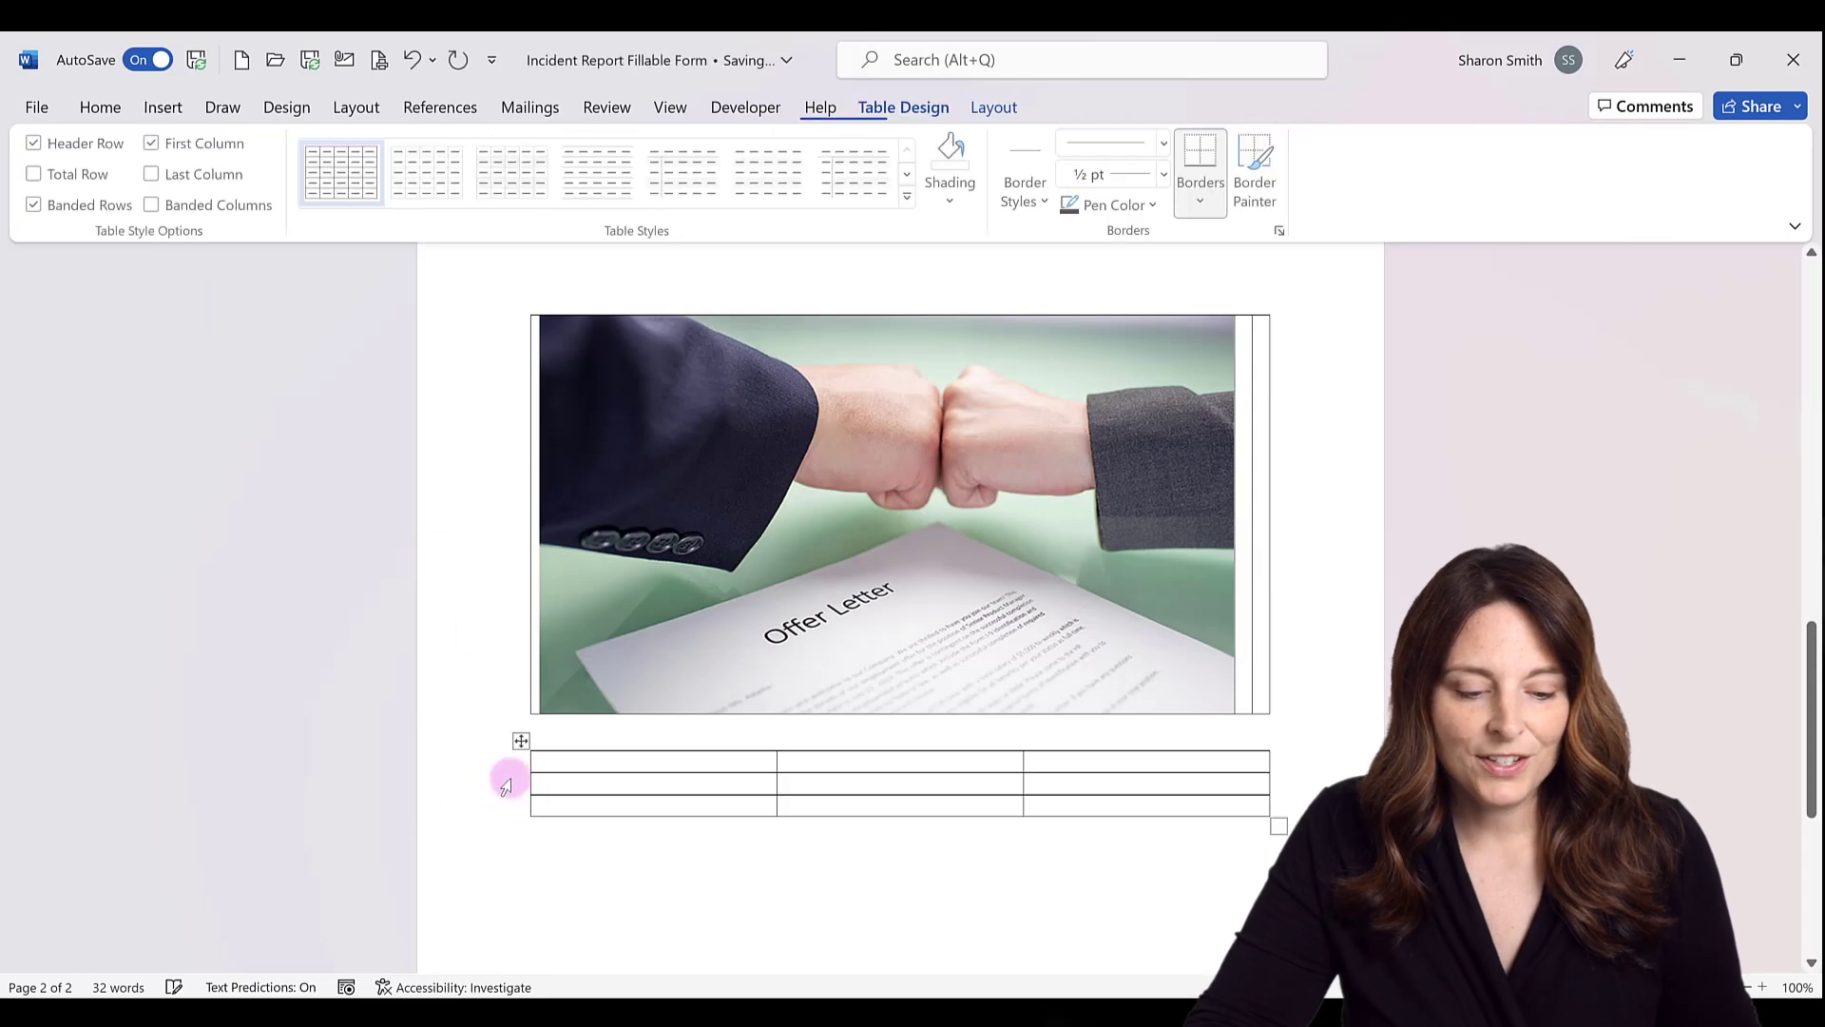
left_click(505, 787)
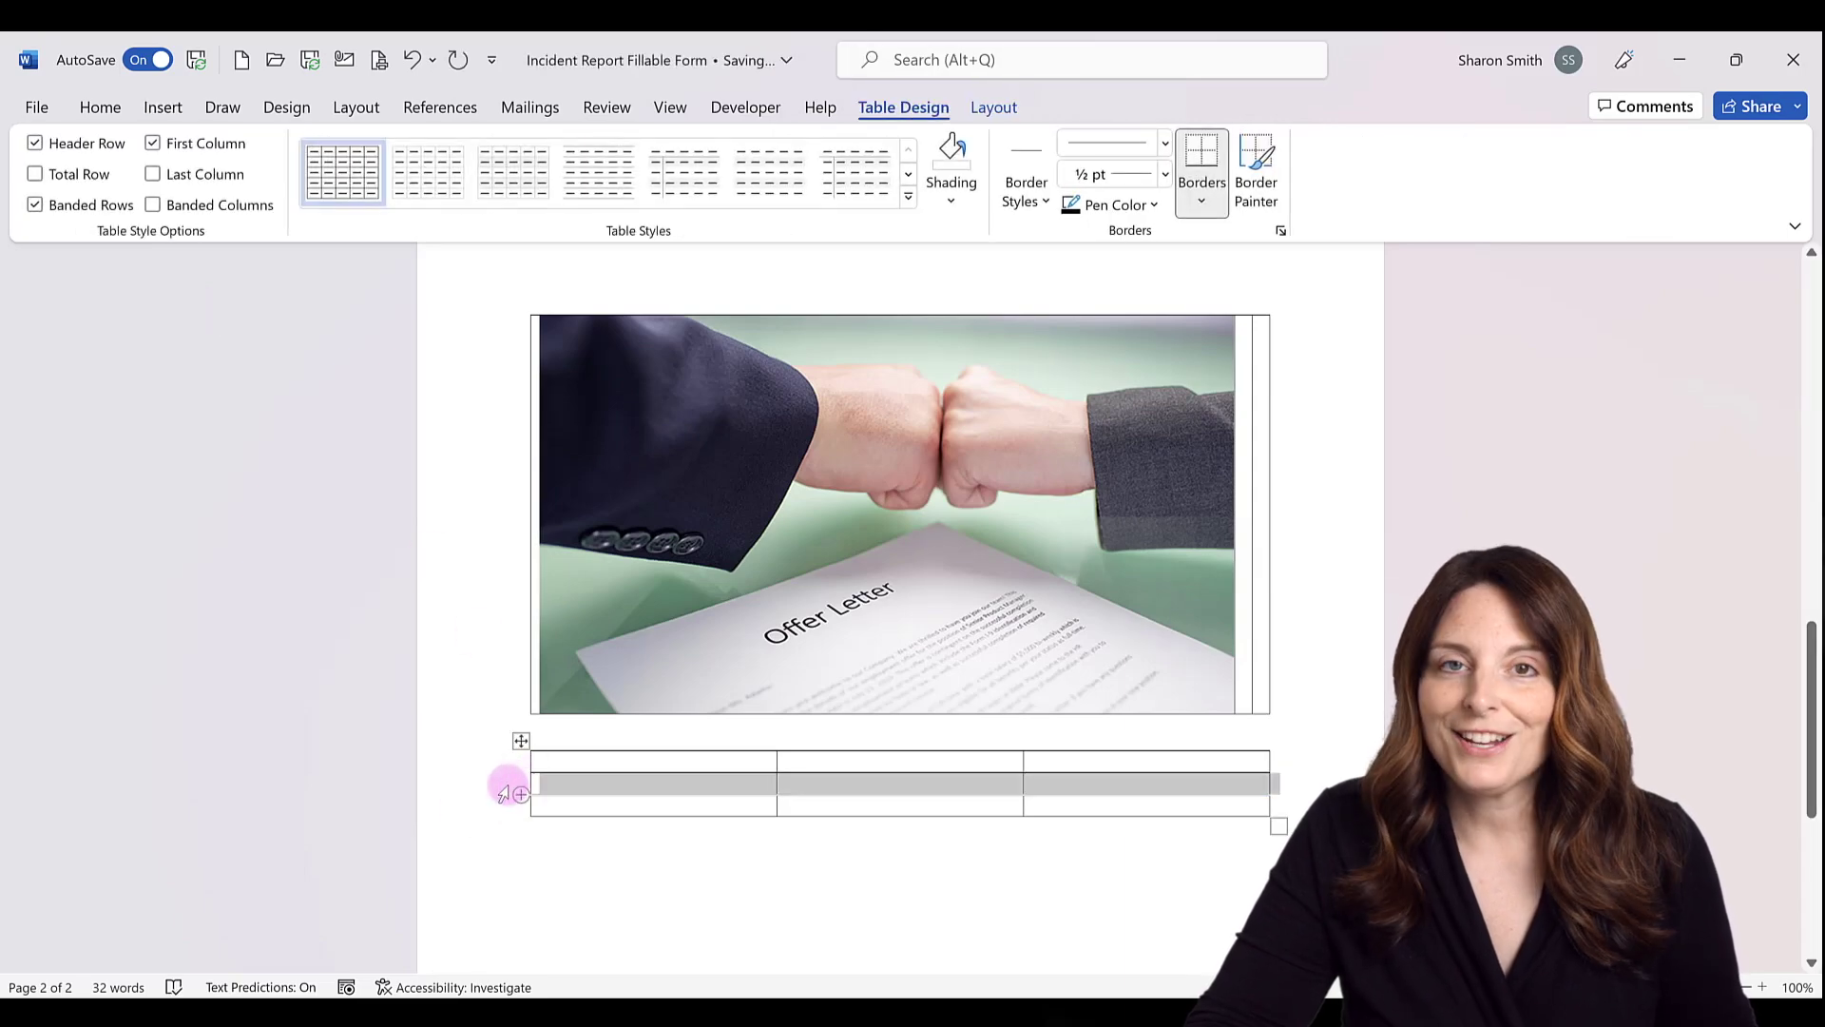
right_click(582, 787)
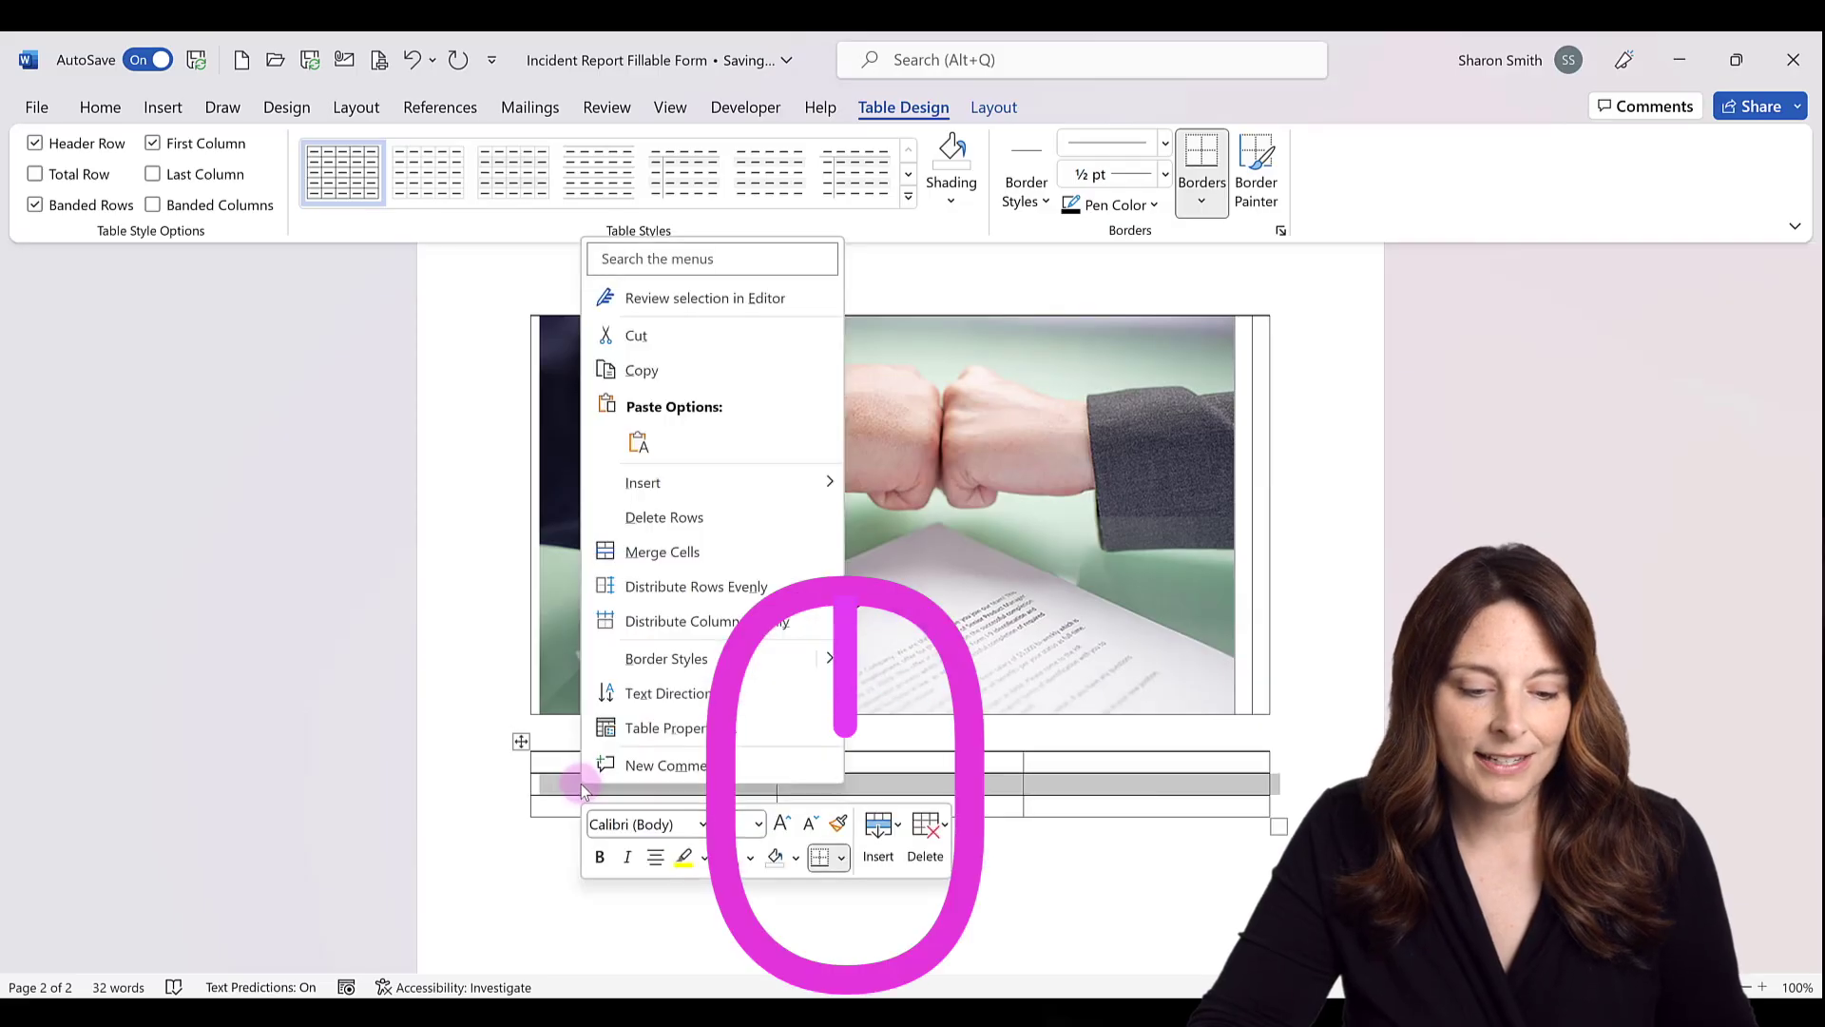
Turn off automatic resize-to-fit-contents for the new 3×3 table
left_click(665, 727)
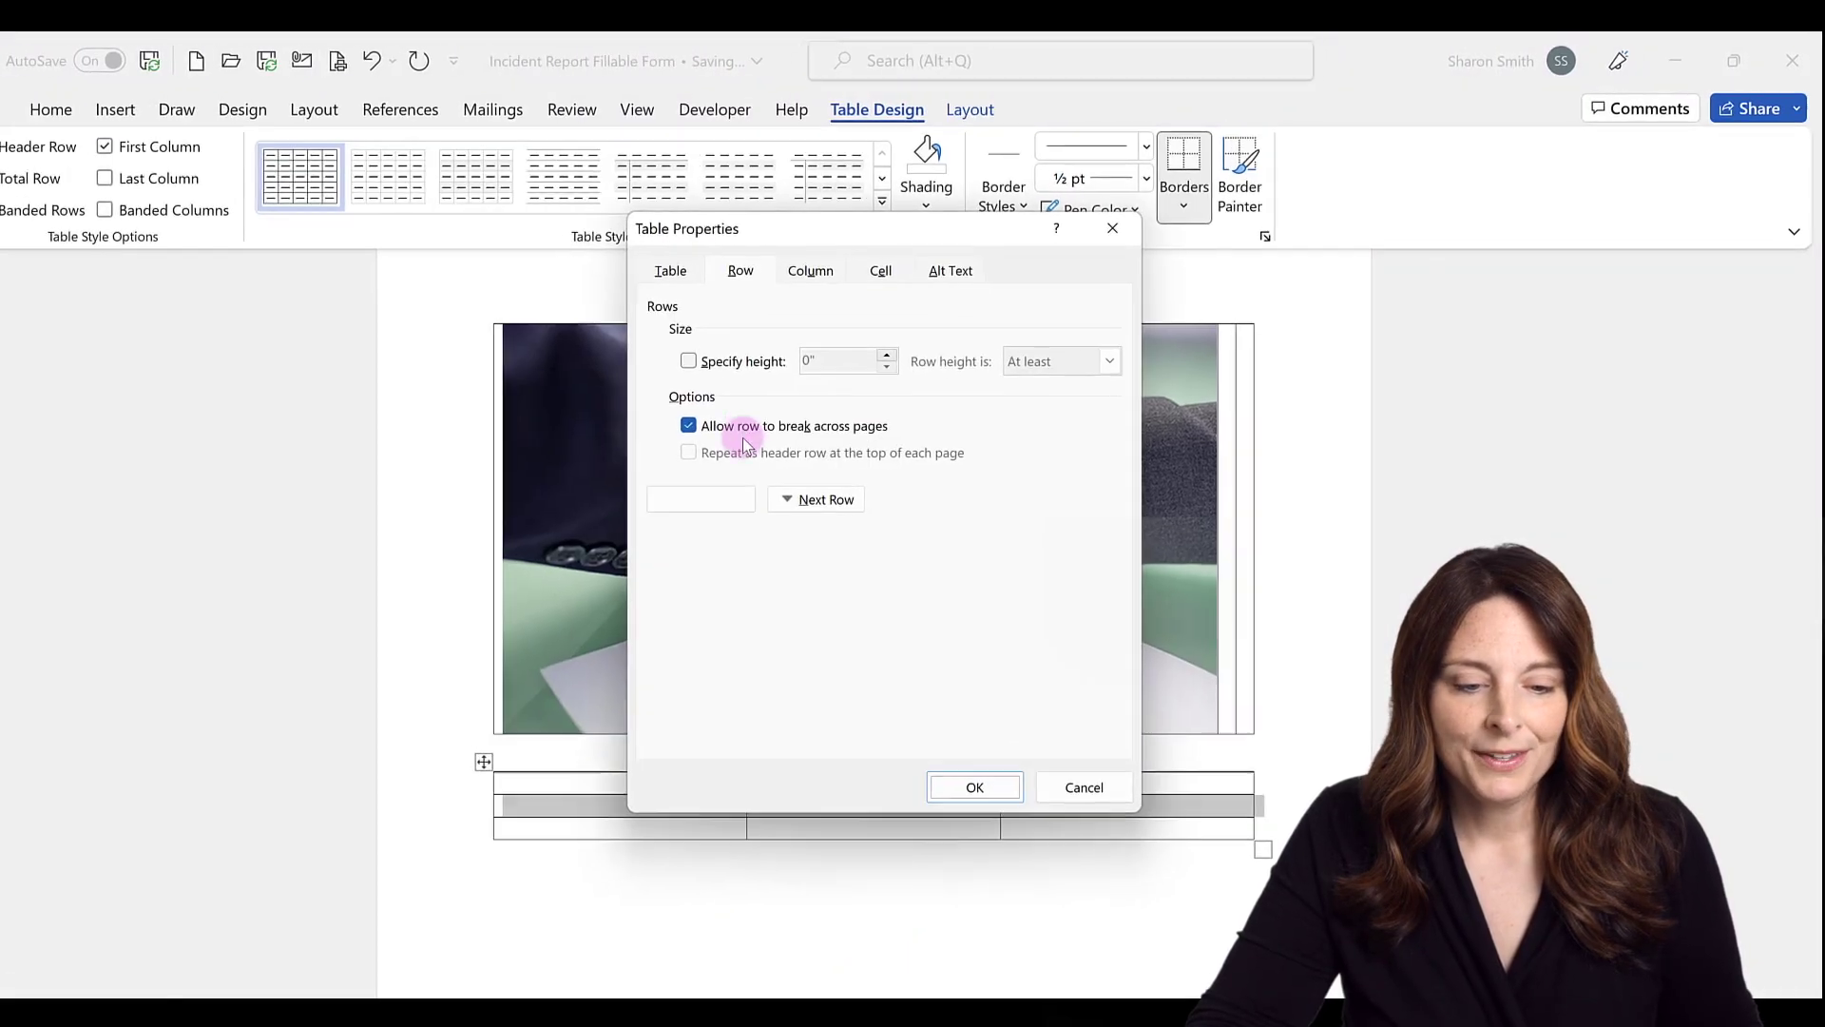
left_click(670, 270)
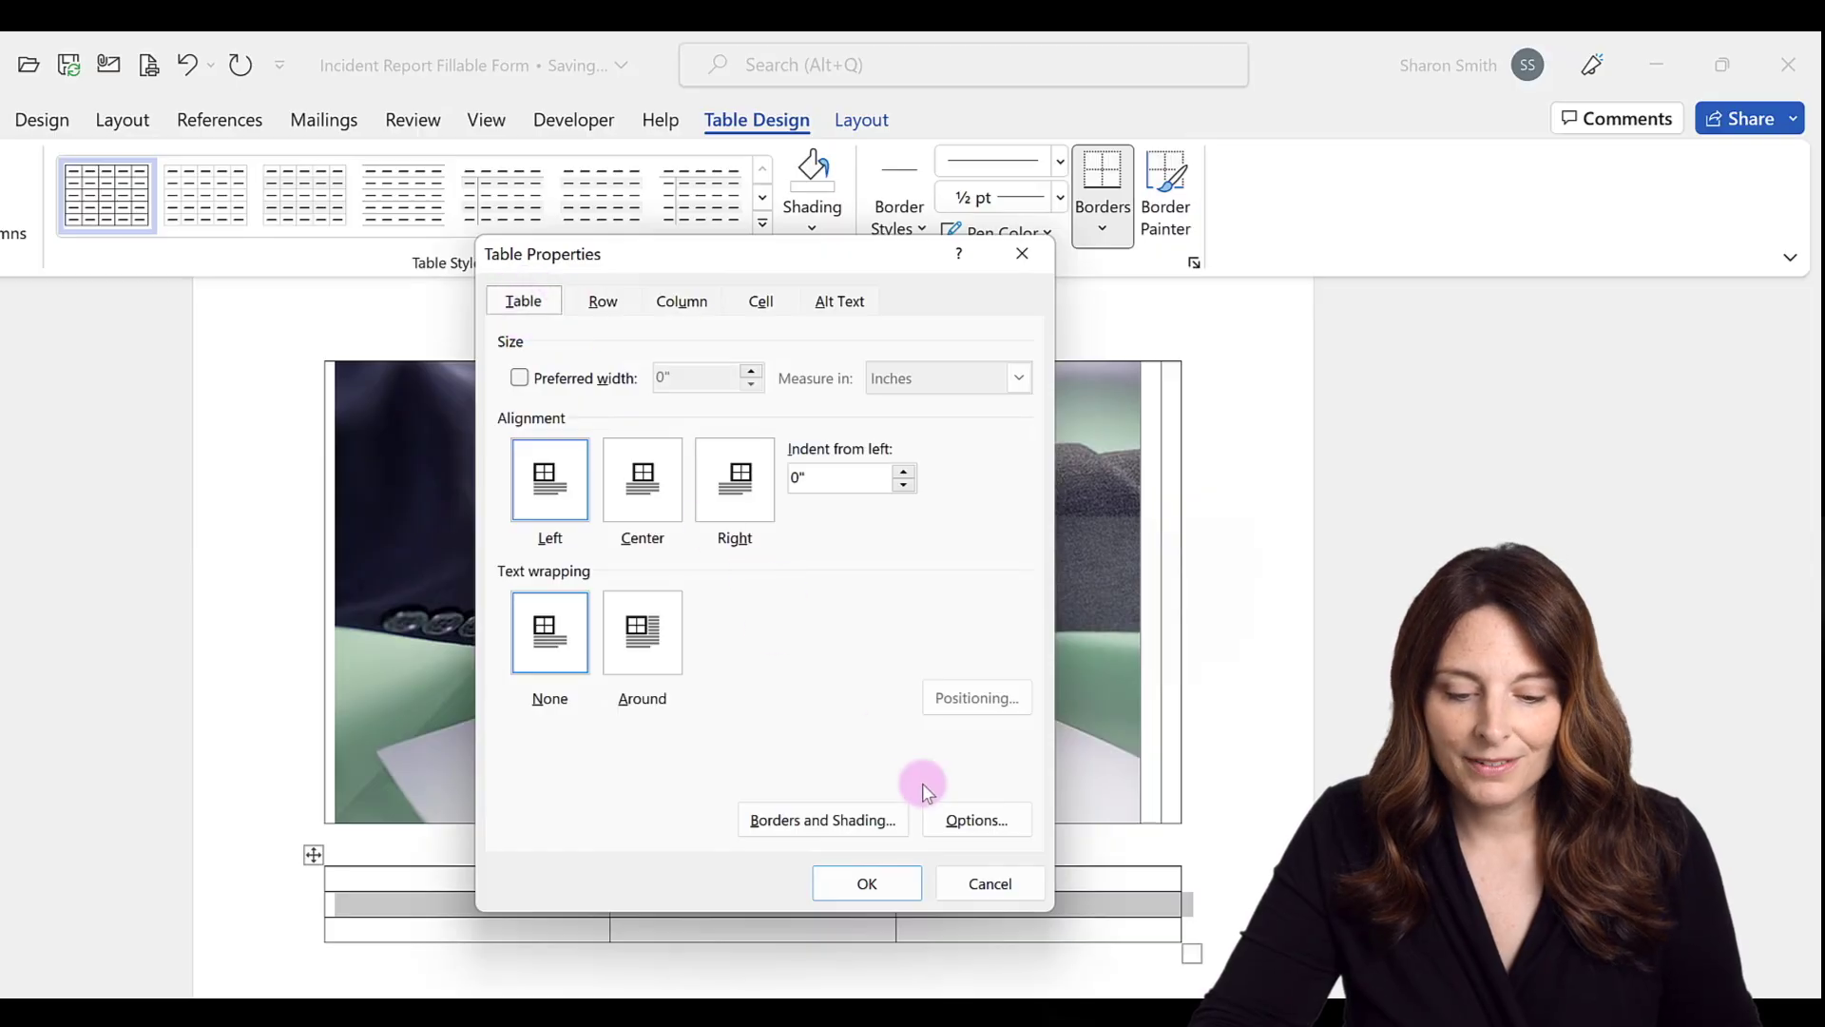
left_click(970, 817)
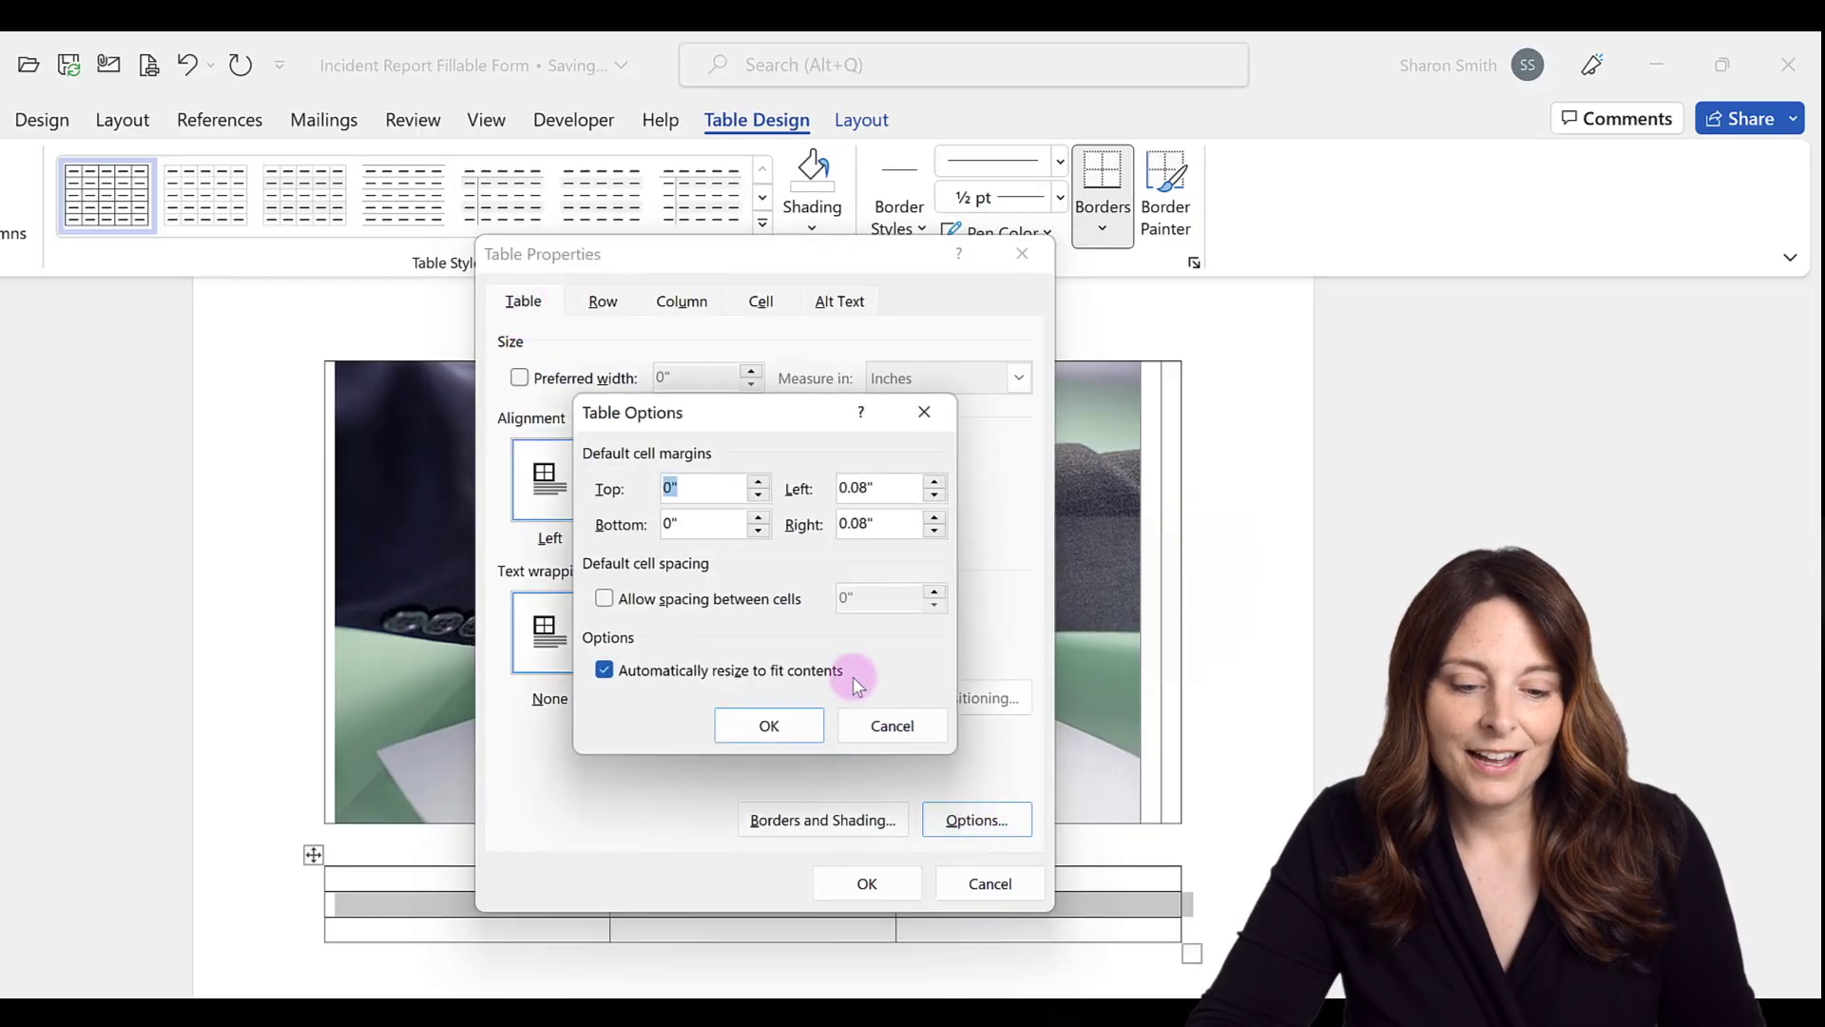
left_click(605, 670)
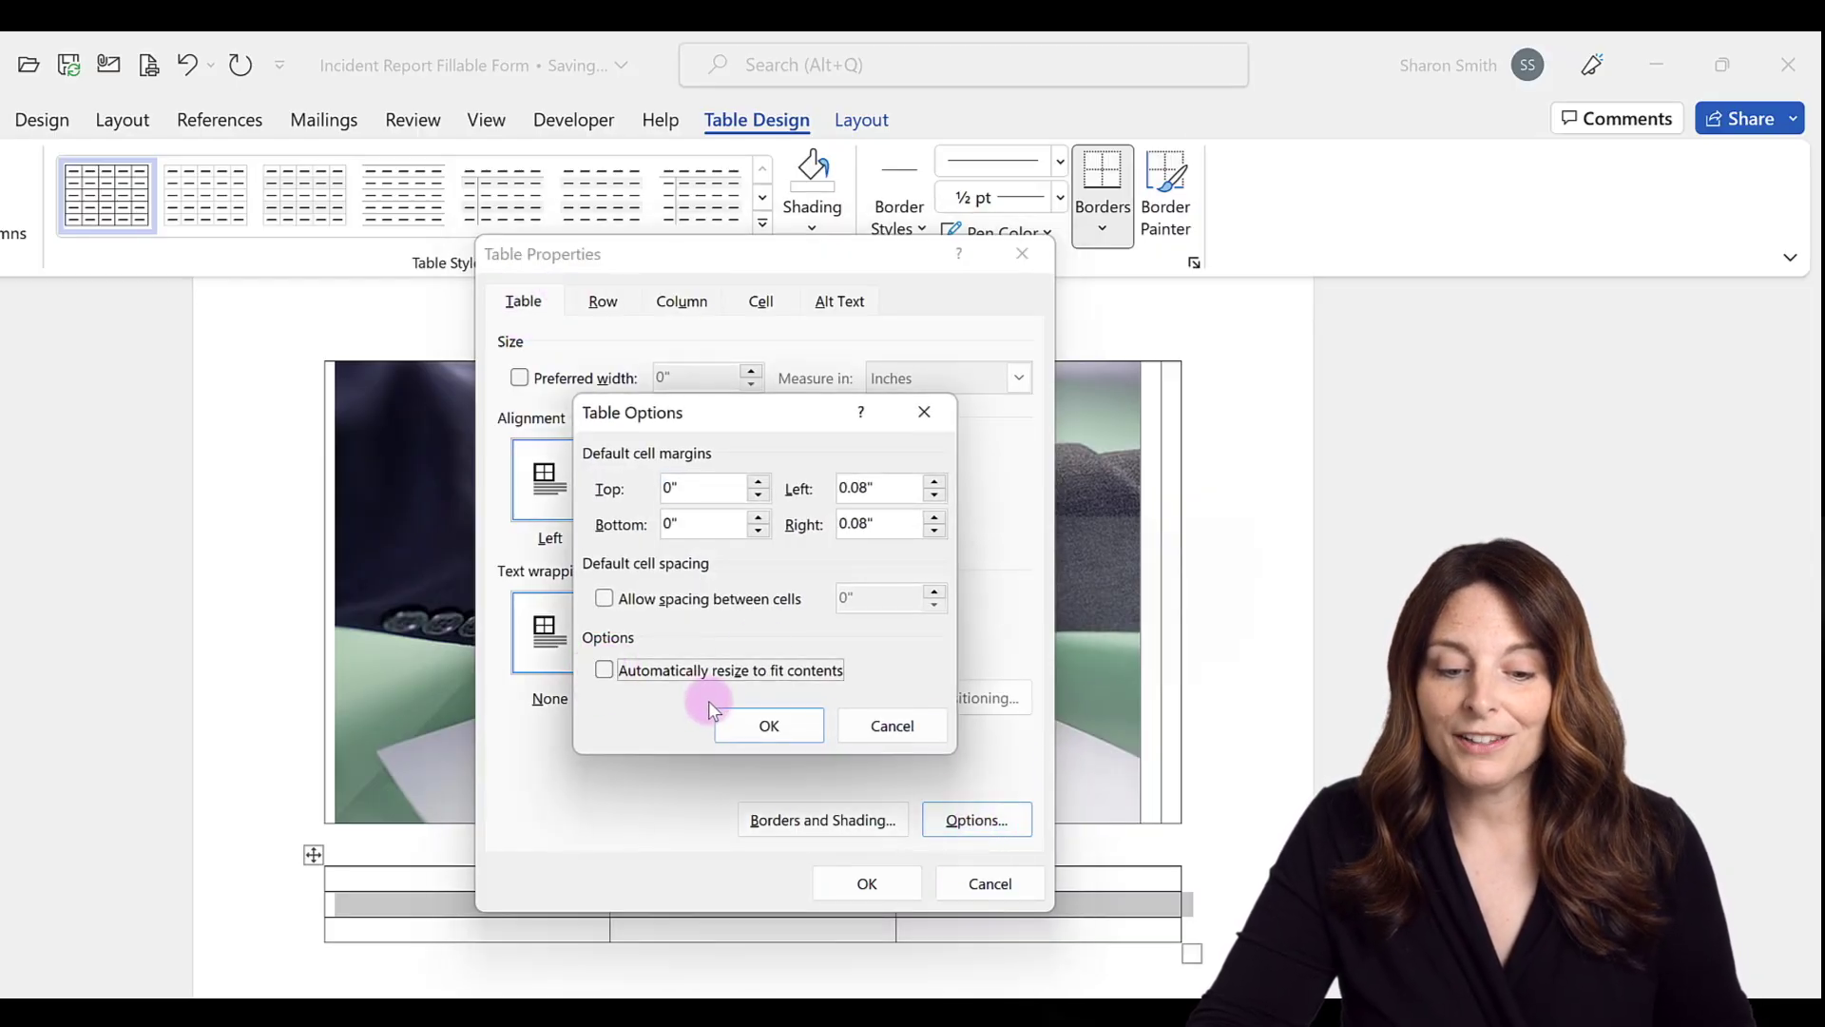
left_click(787, 727)
Set the second row's height to exactly 1.25 inches
left_click(603, 305)
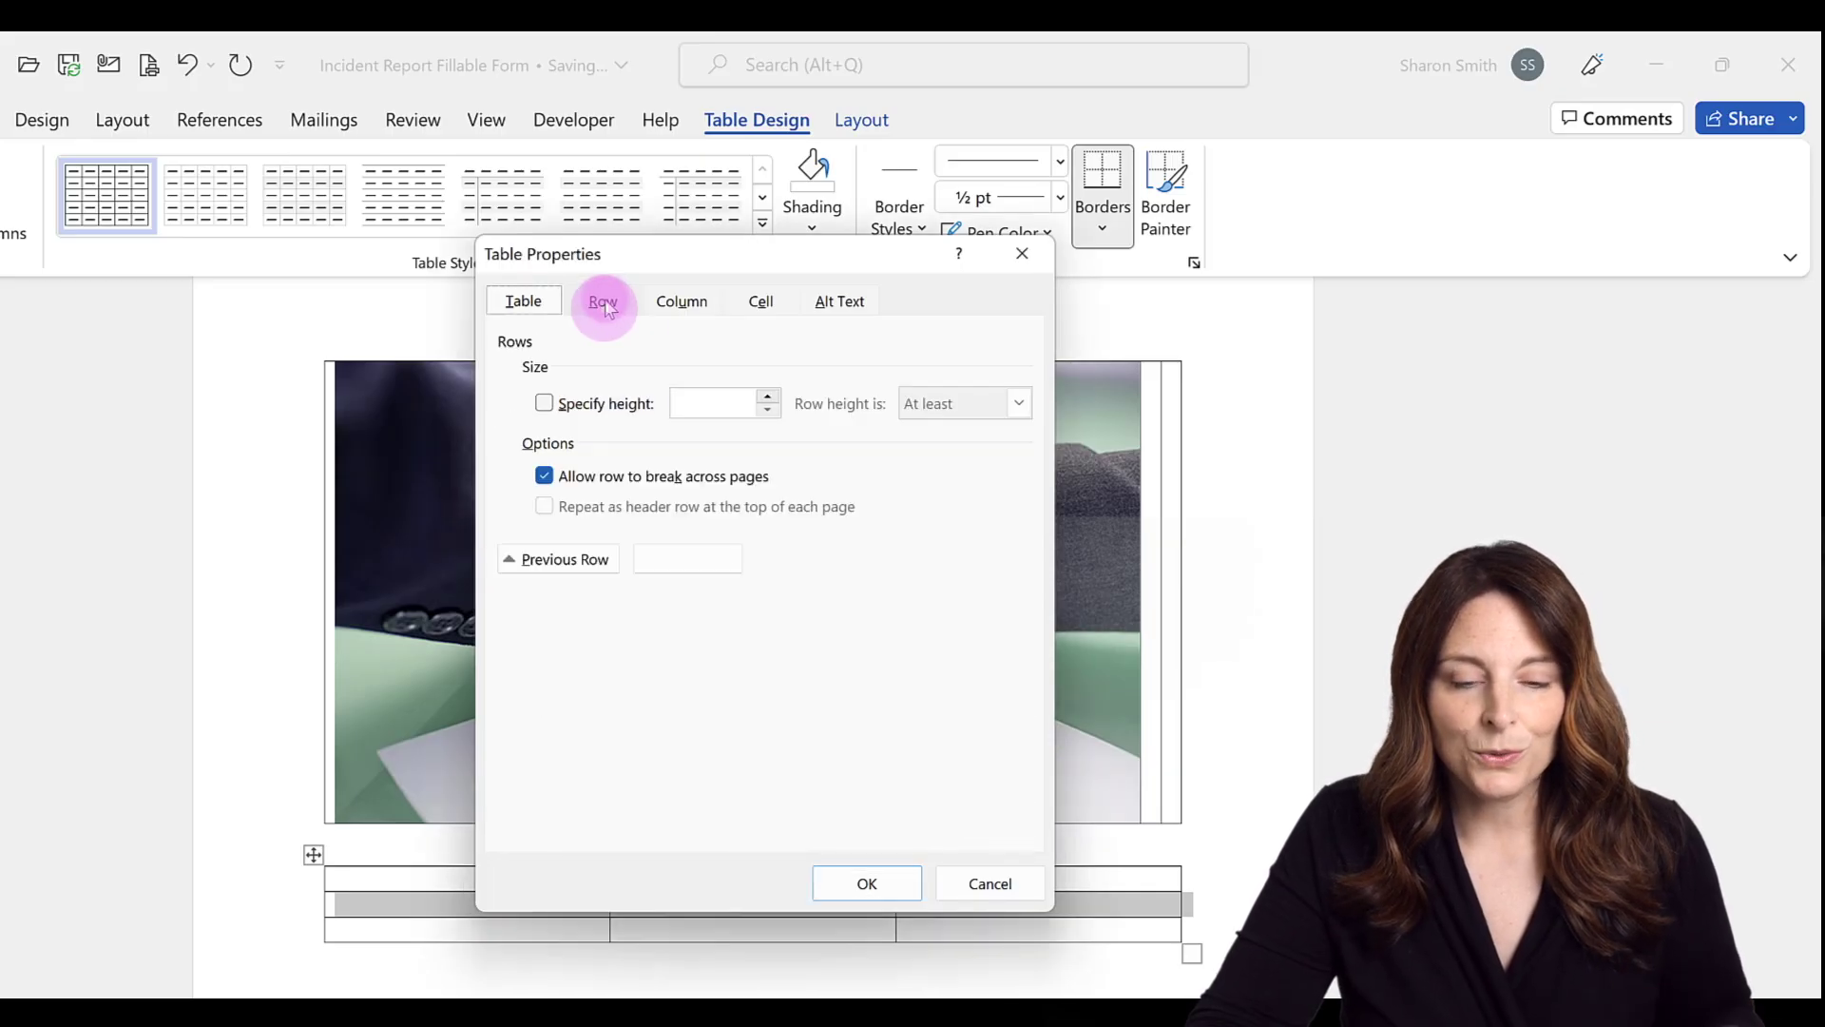
left_click(544, 403)
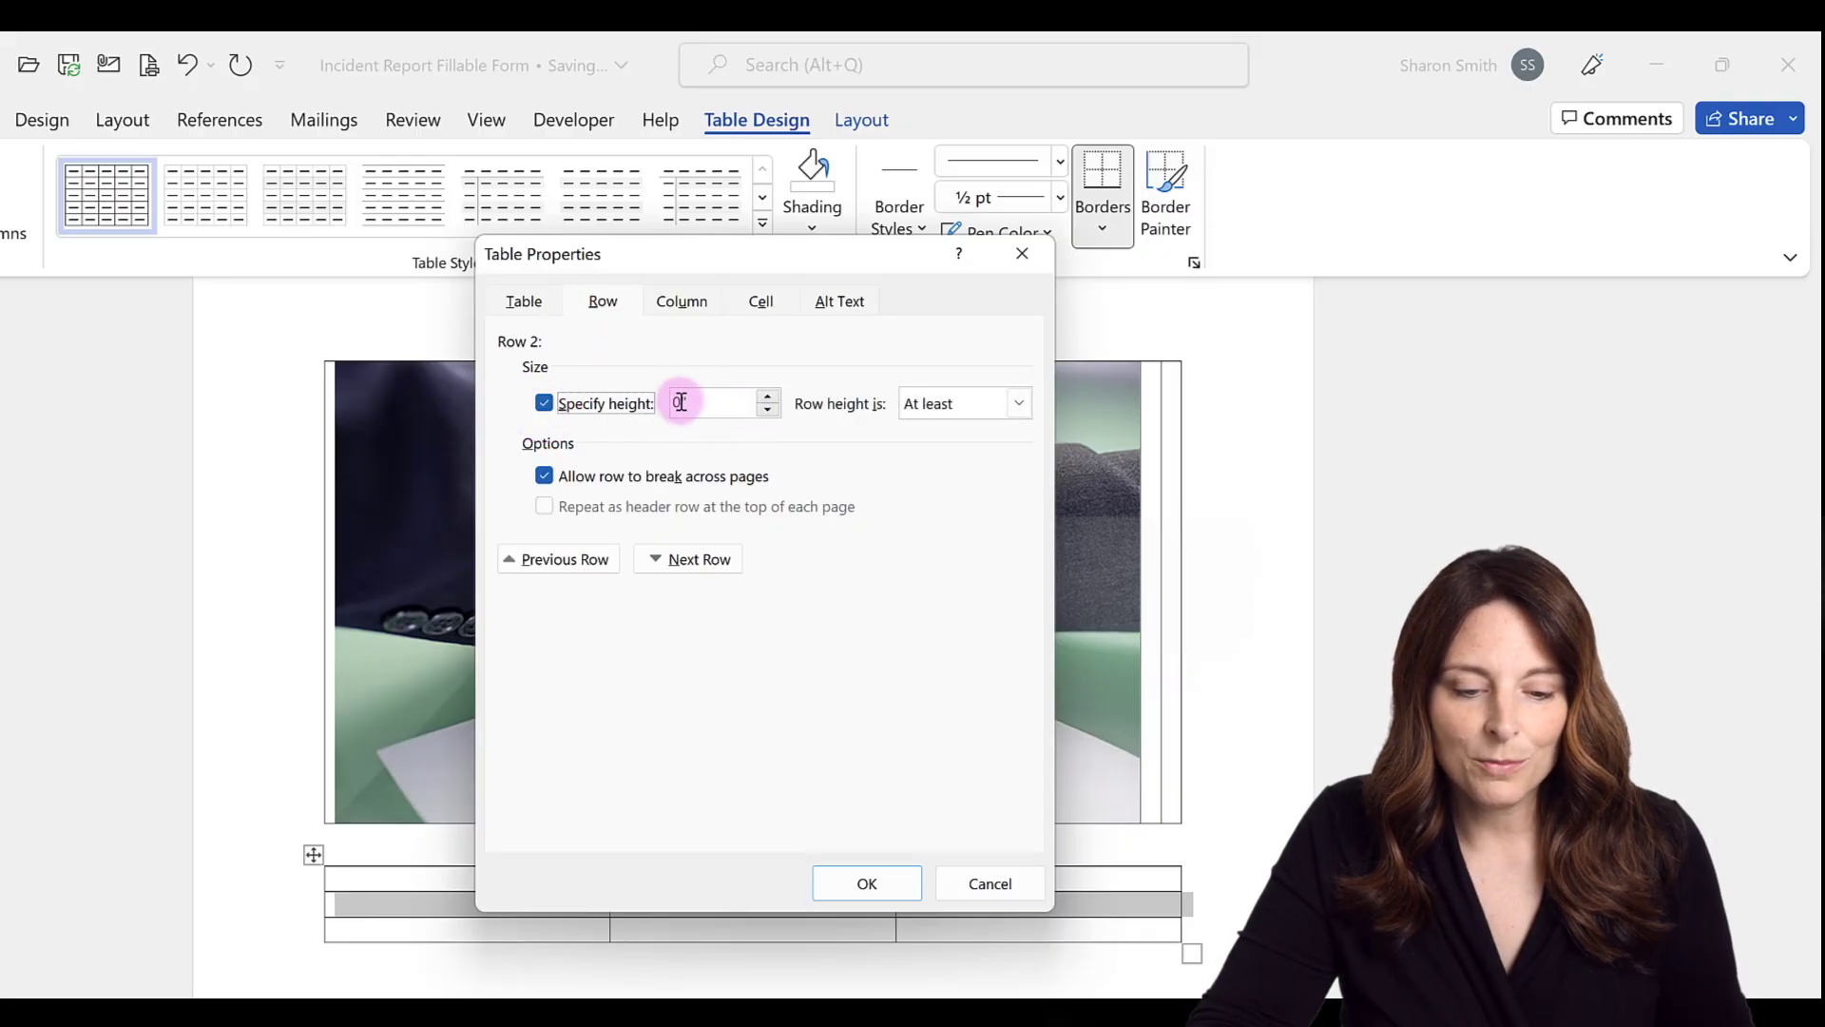
left_click(681, 403)
left_click(769, 411)
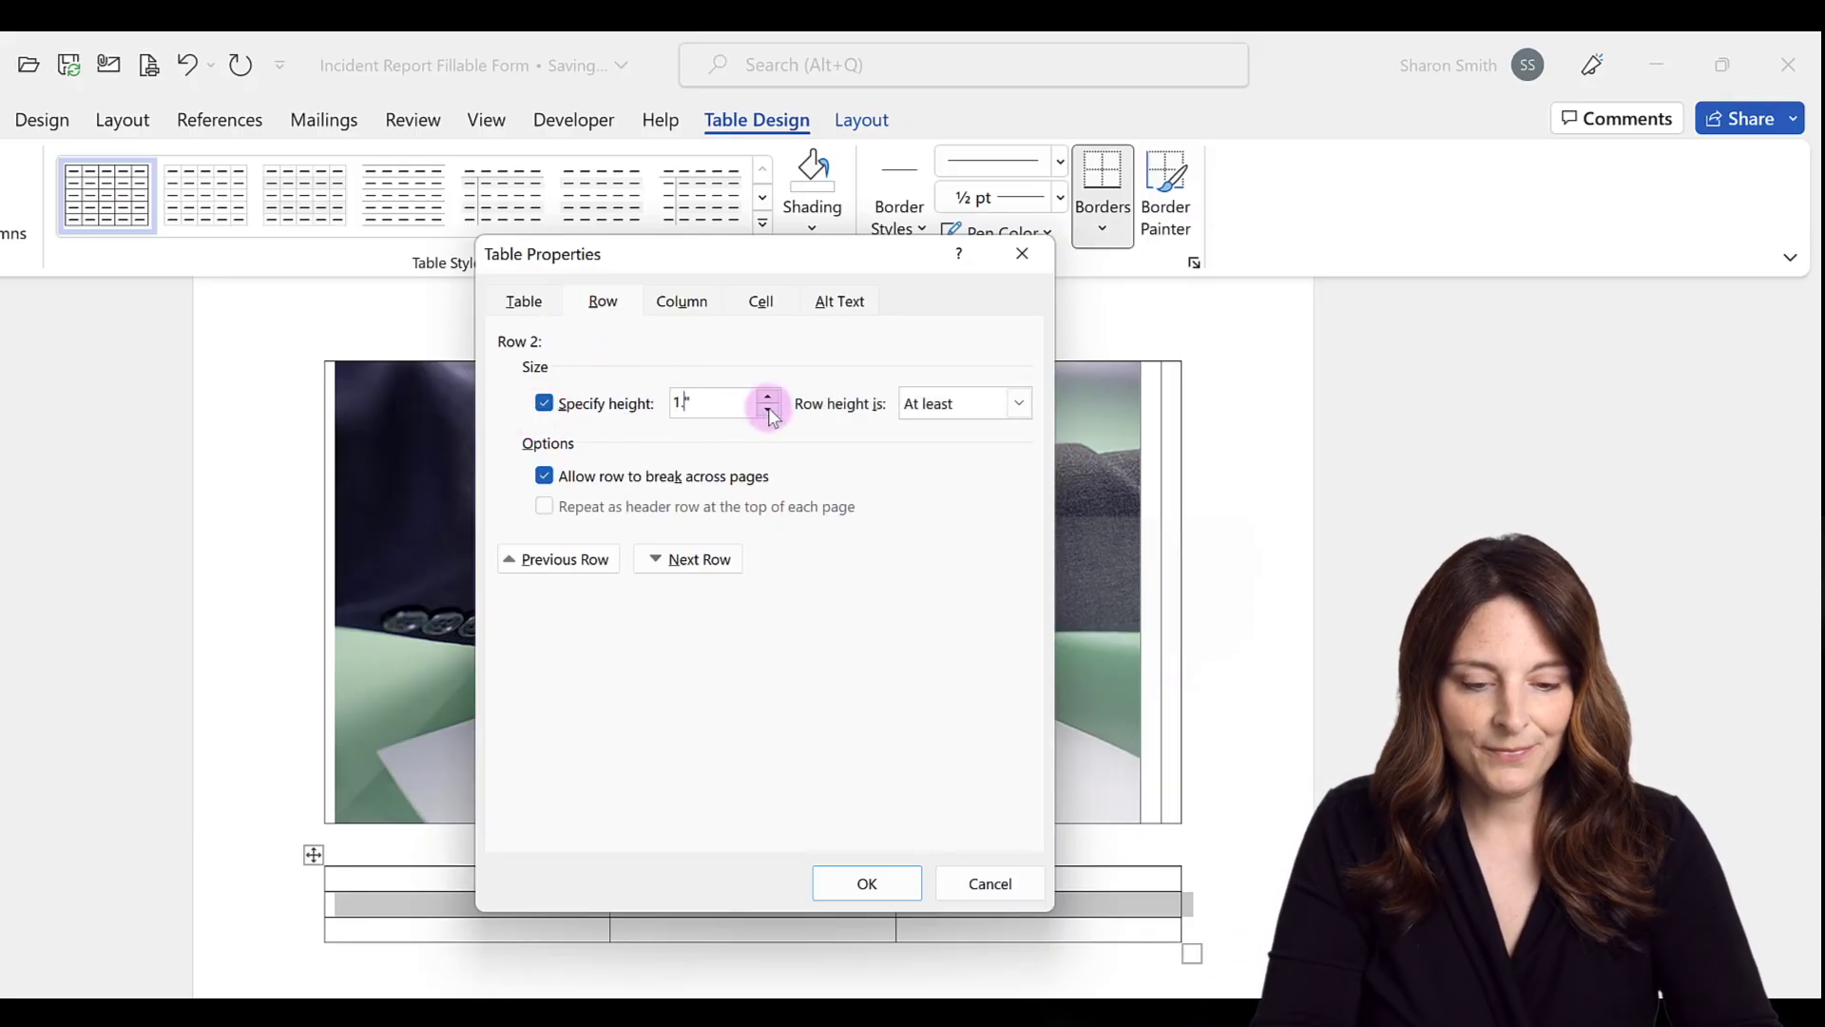
left_click(1017, 405)
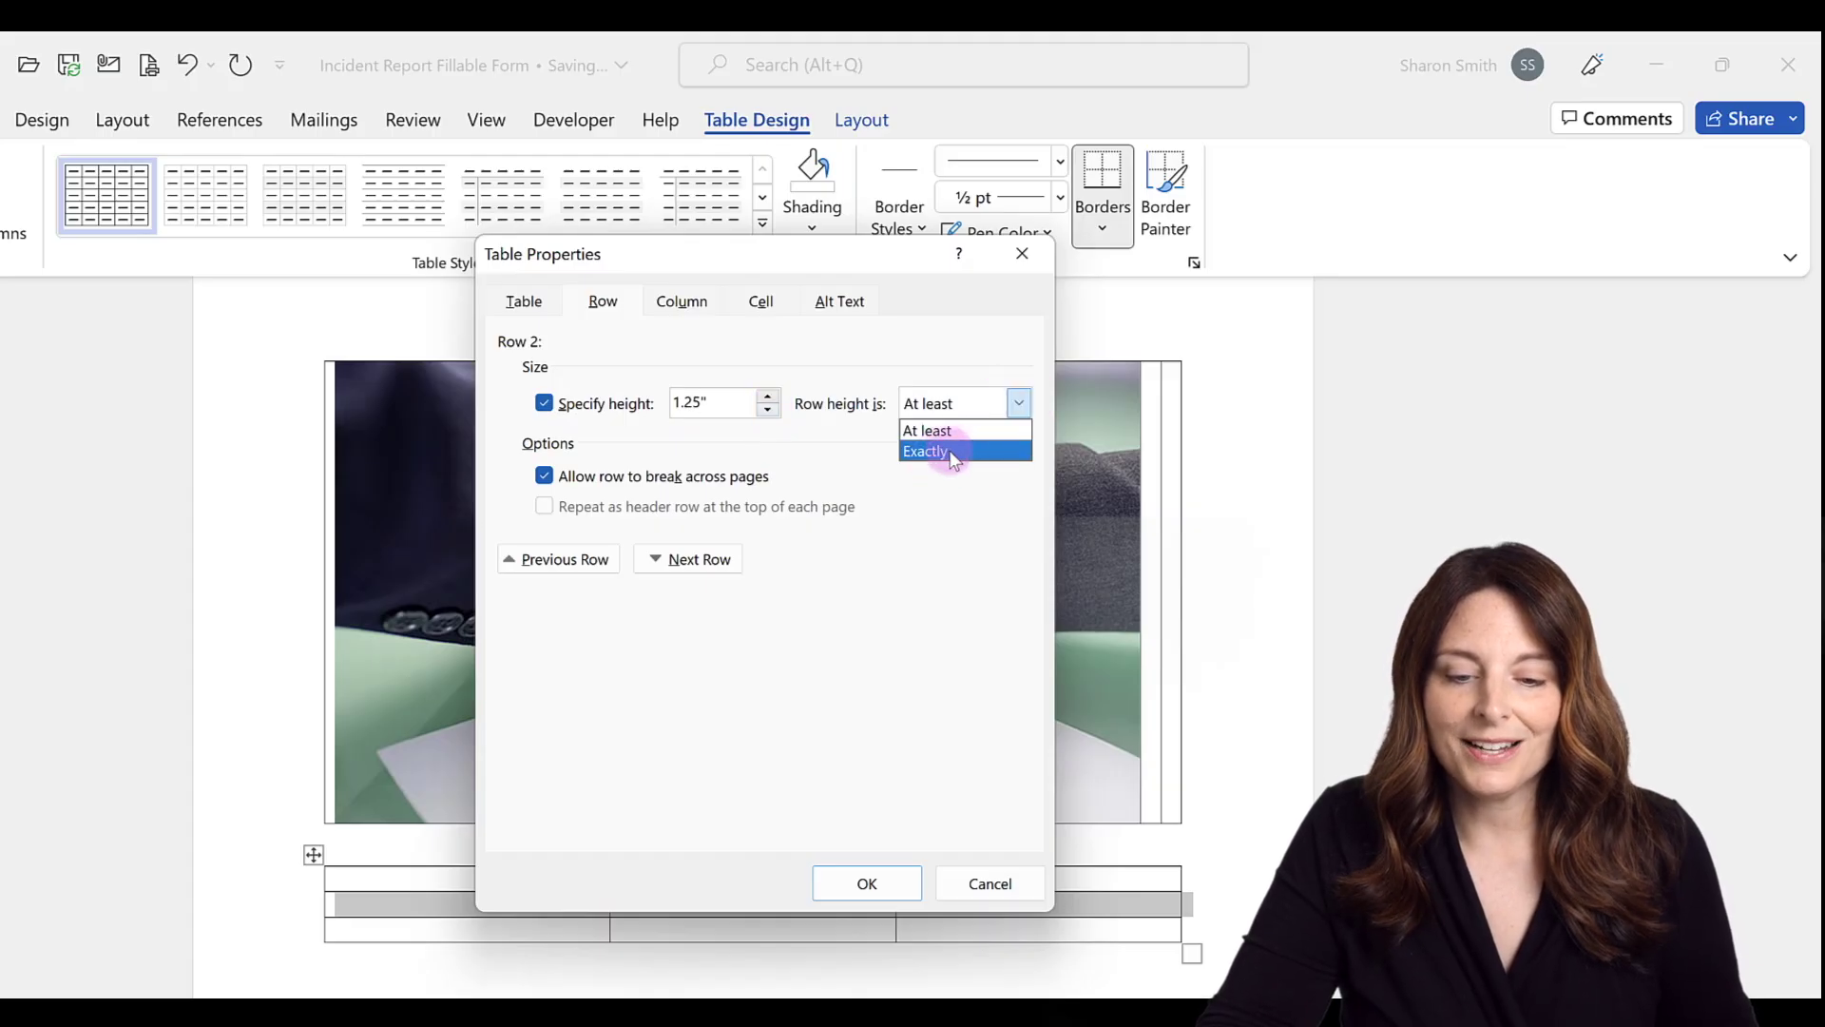
left_click(951, 453)
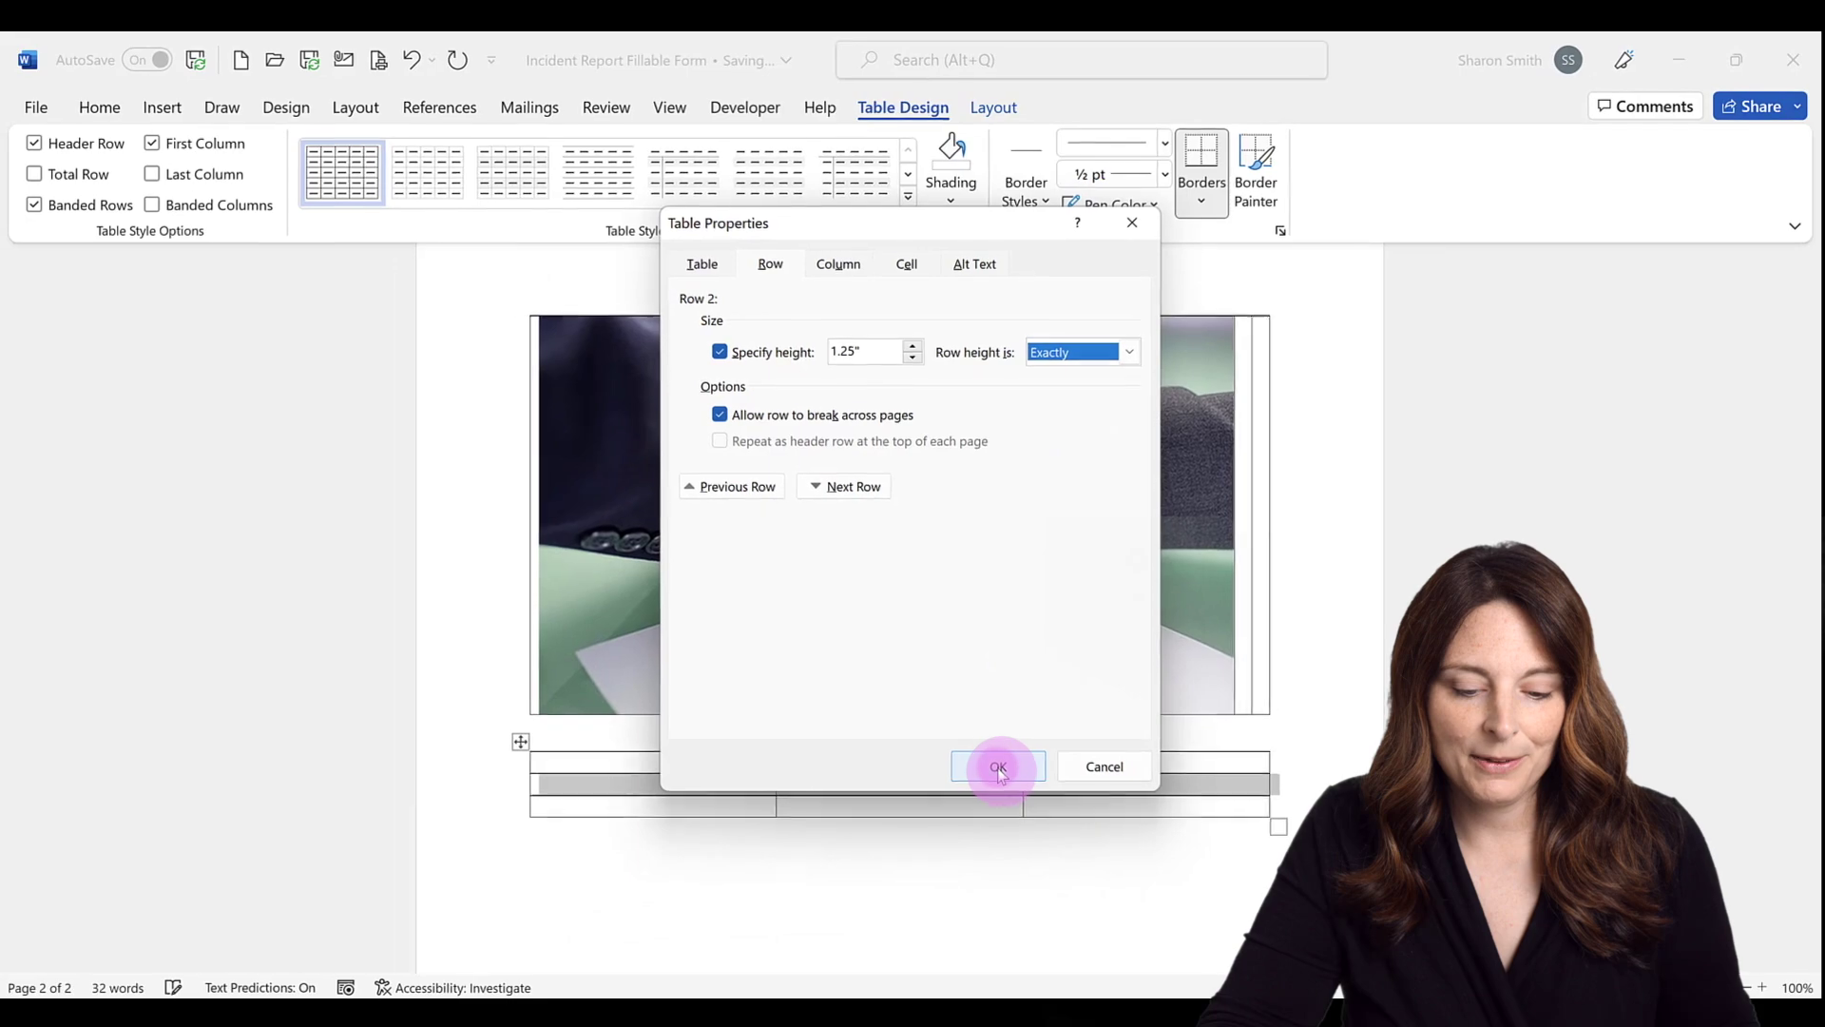
left_click(1000, 768)
Scroll up to page 1 to bring the Insert Photo table into view
left_click(1022, 877)
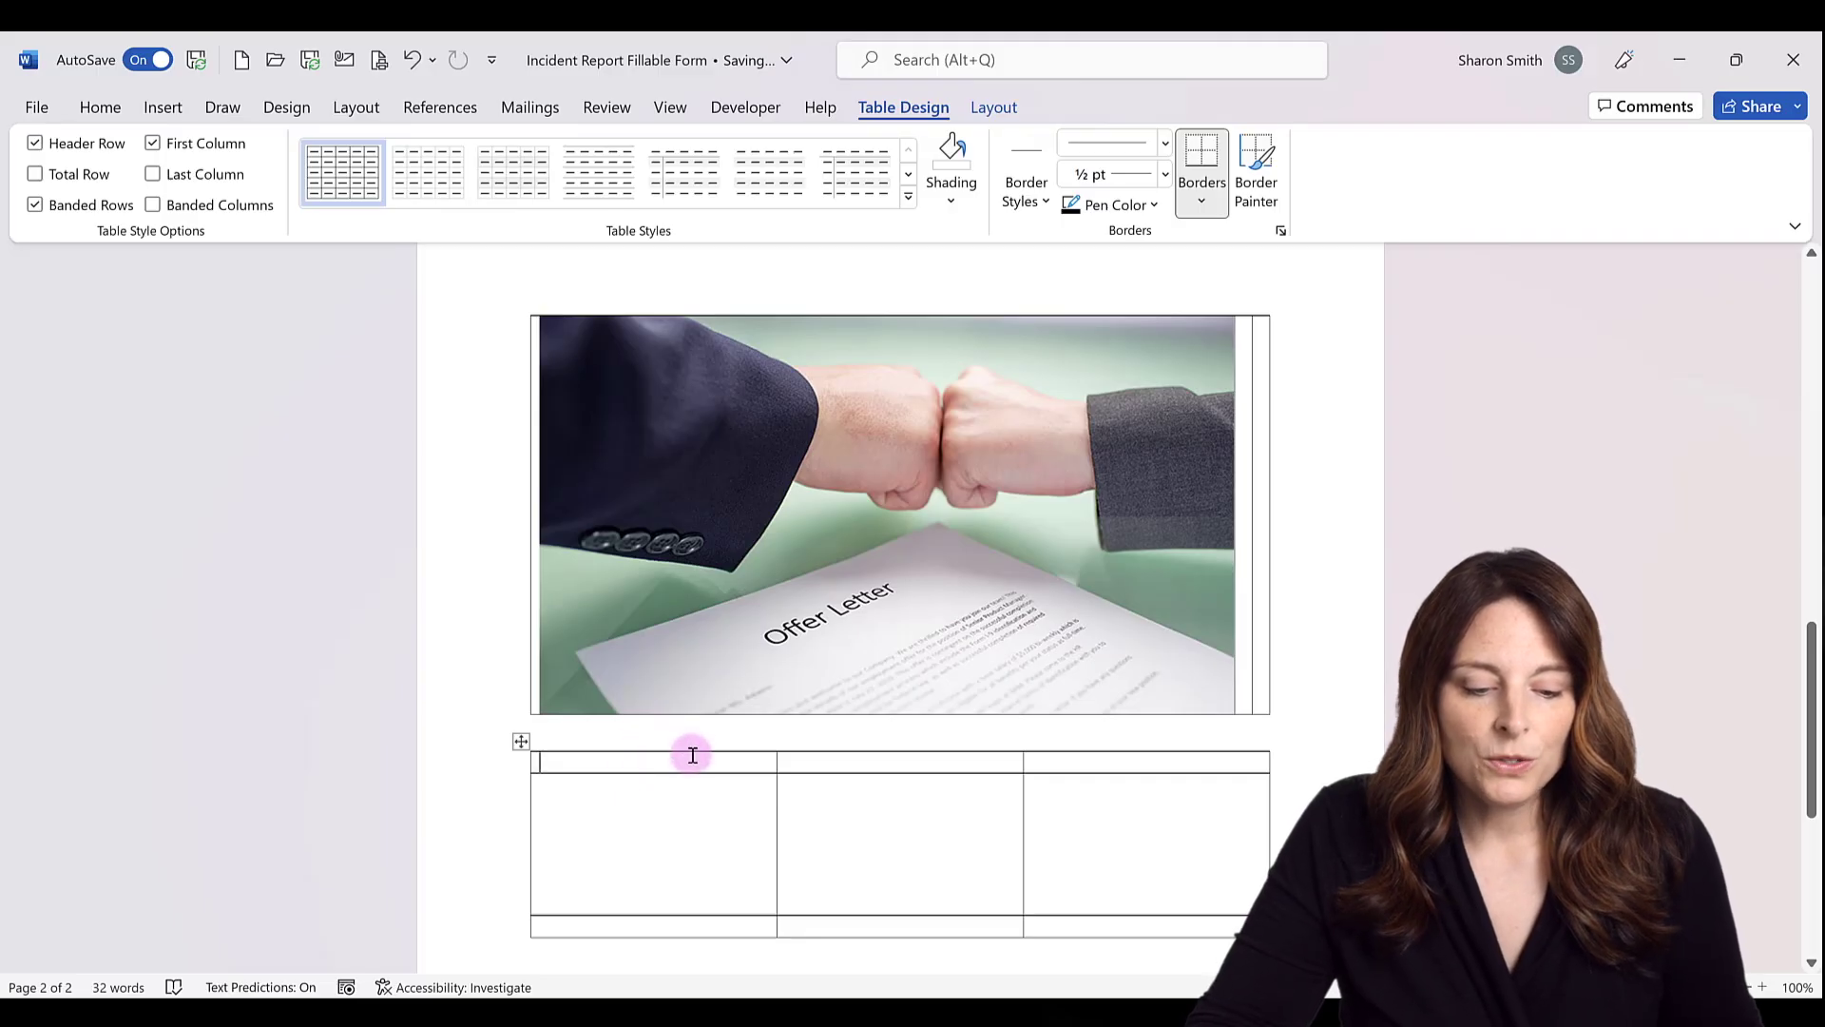
scroll(775, 620, "up", 3)
scroll(776, 613, "up", 8)
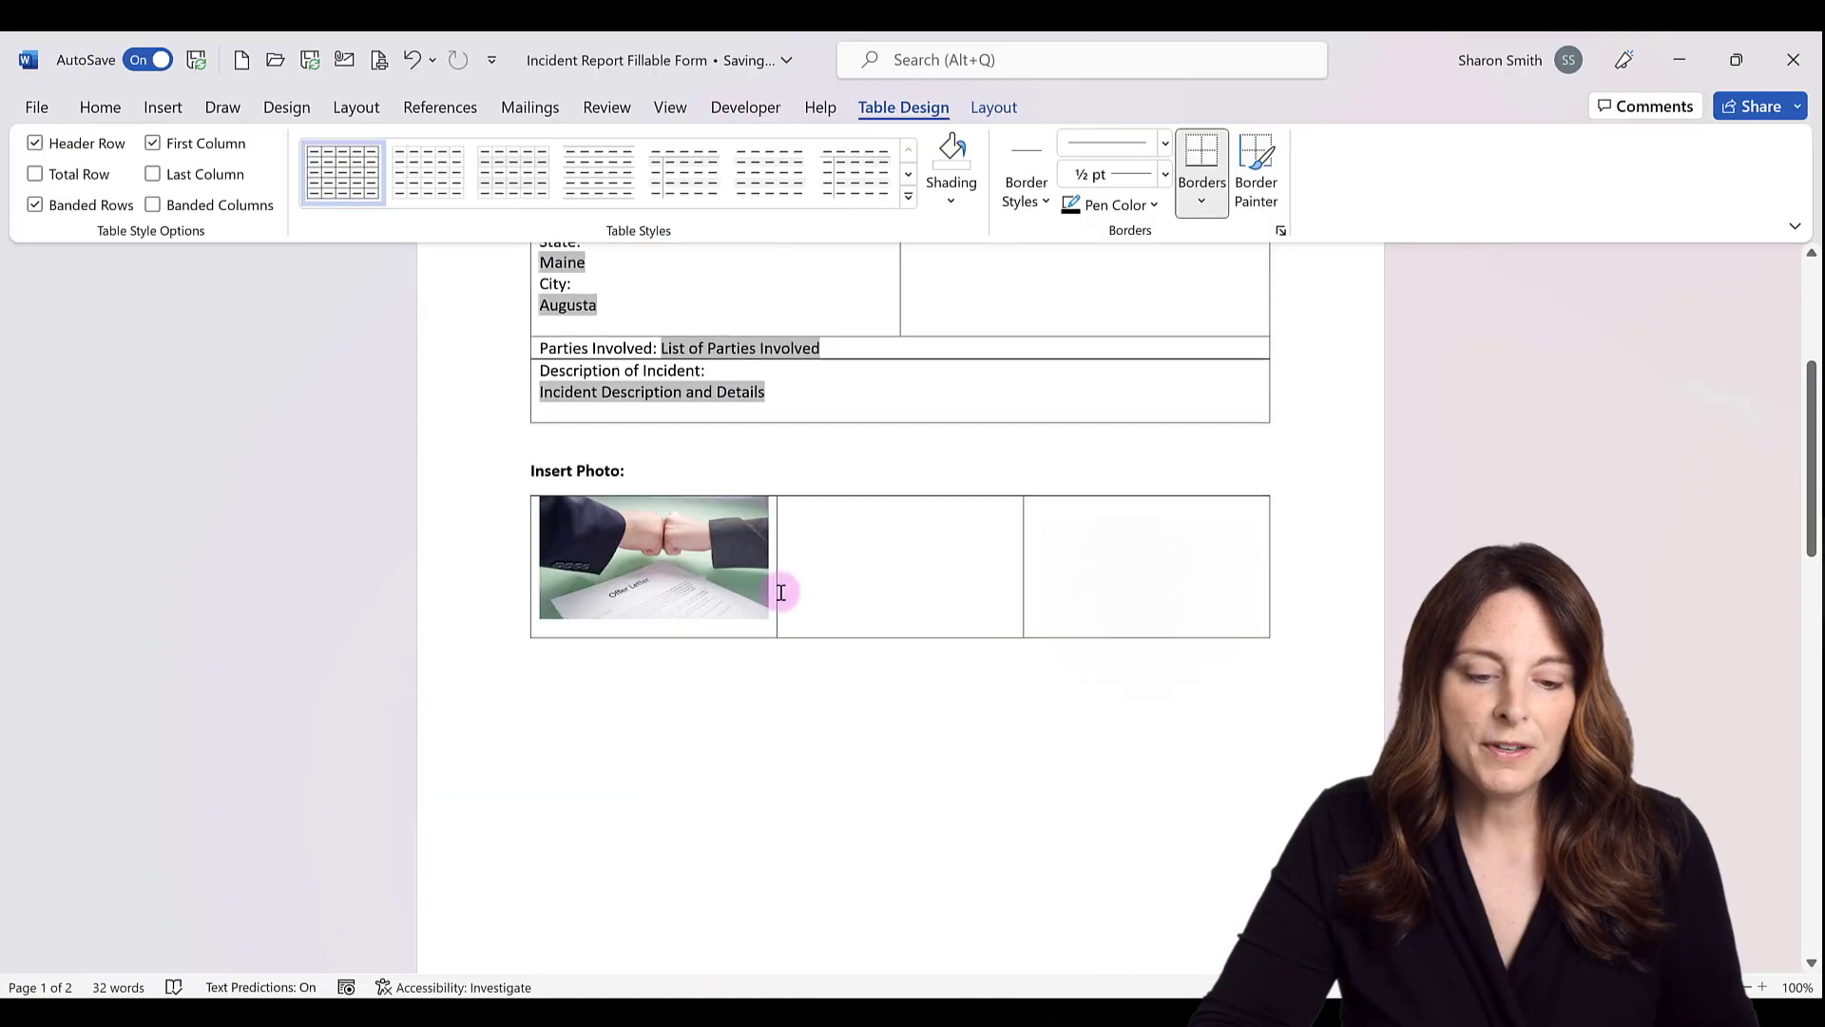
scroll(777, 602, "up", 2)
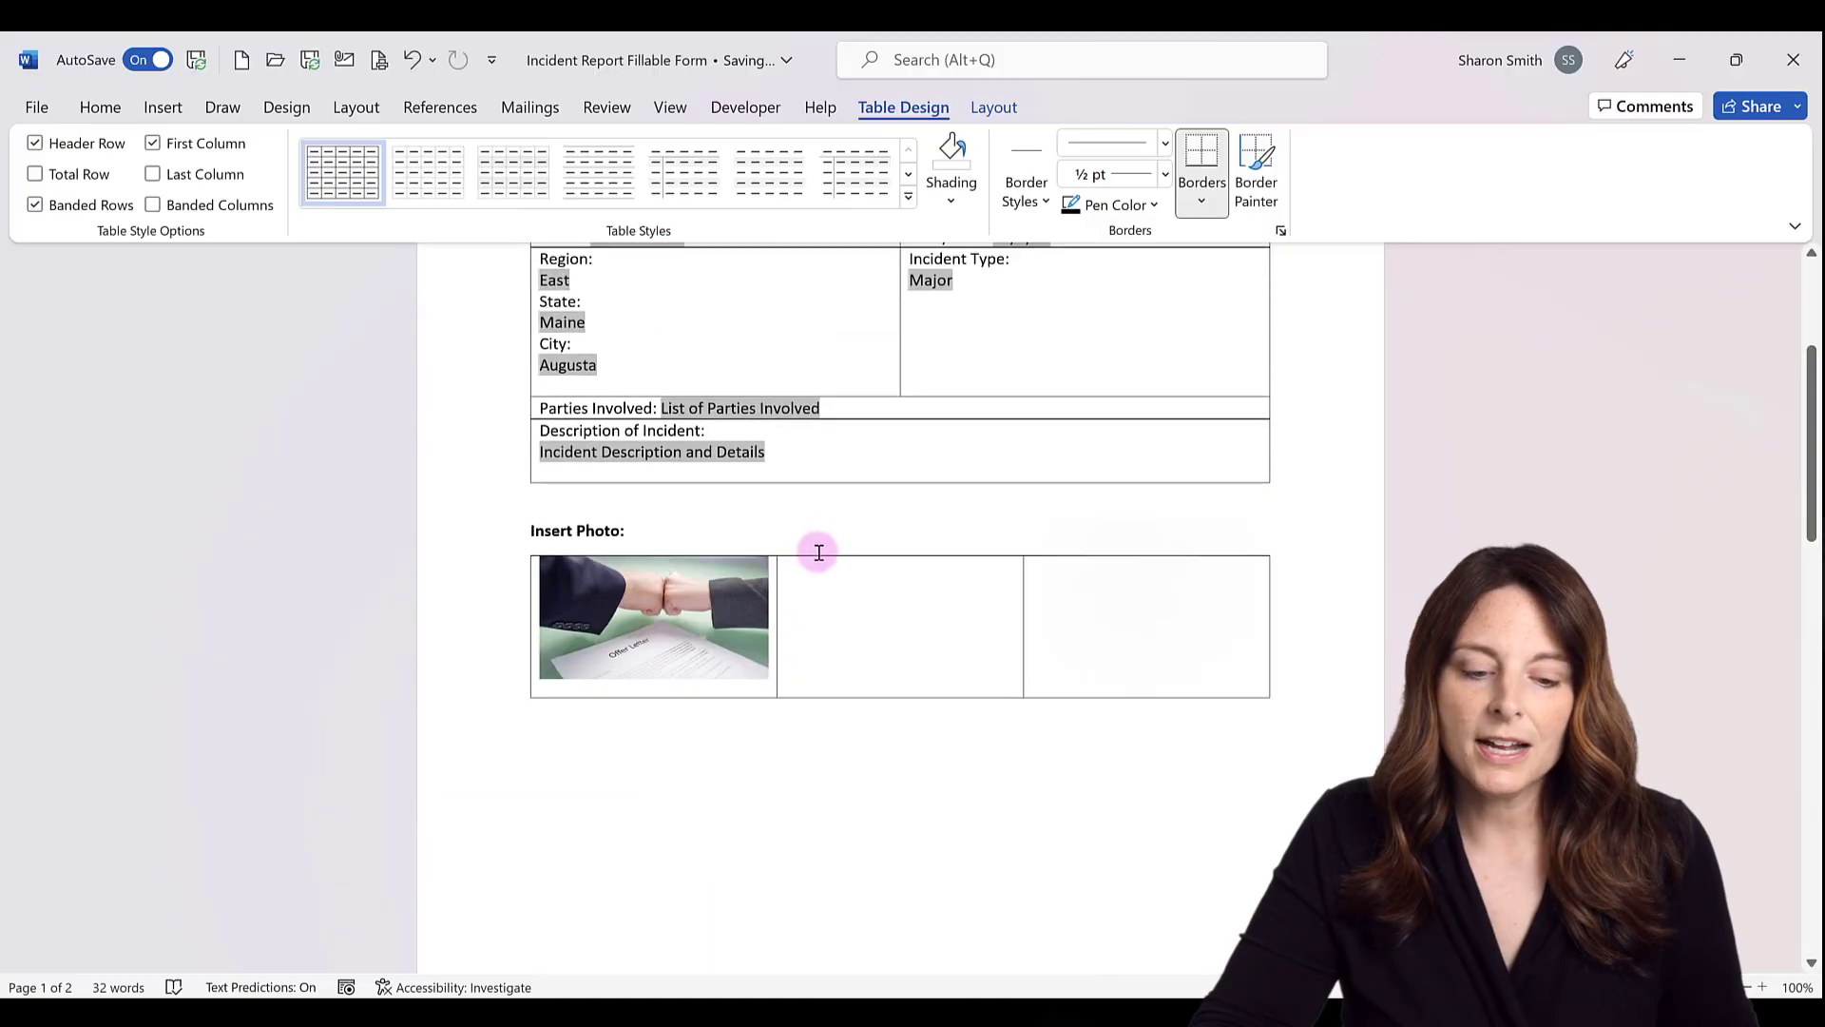
Add a picture content control to the middle photo cell and enlarge it to fill the cell
left_click(815, 601)
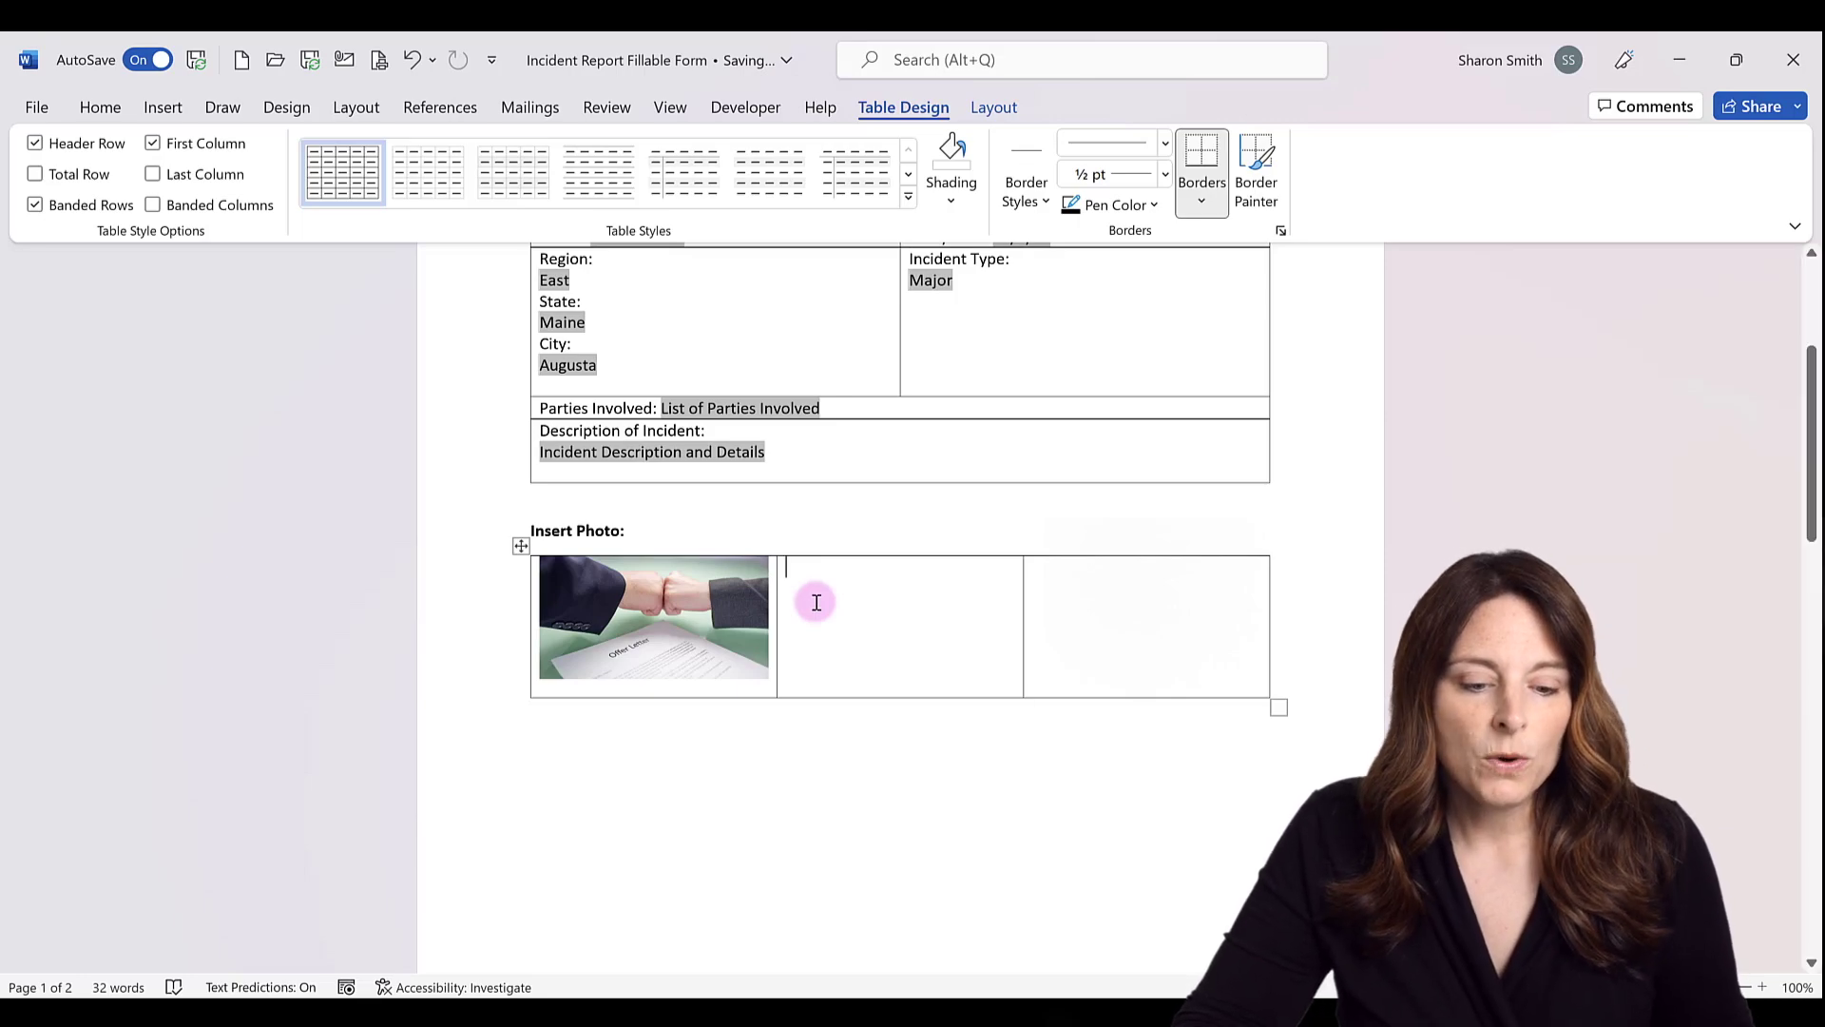
scroll(816, 601, "up", 1)
left_click(803, 630)
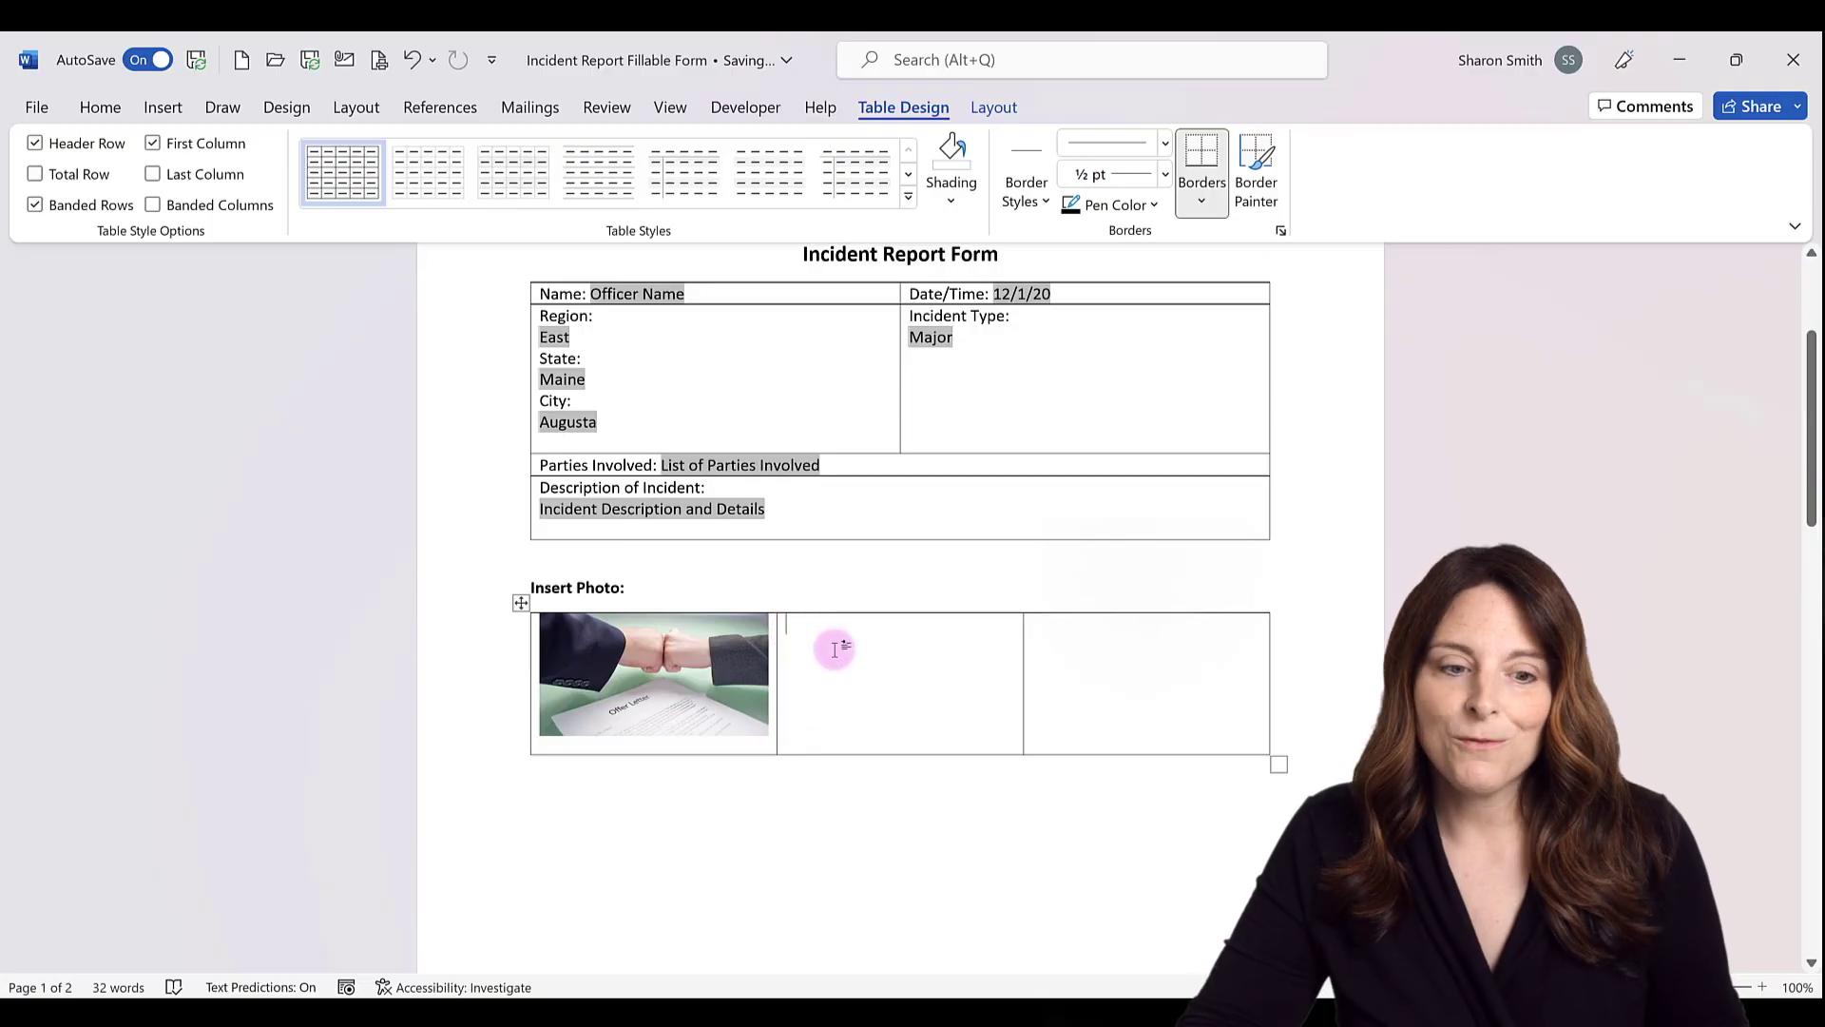
left_click(747, 110)
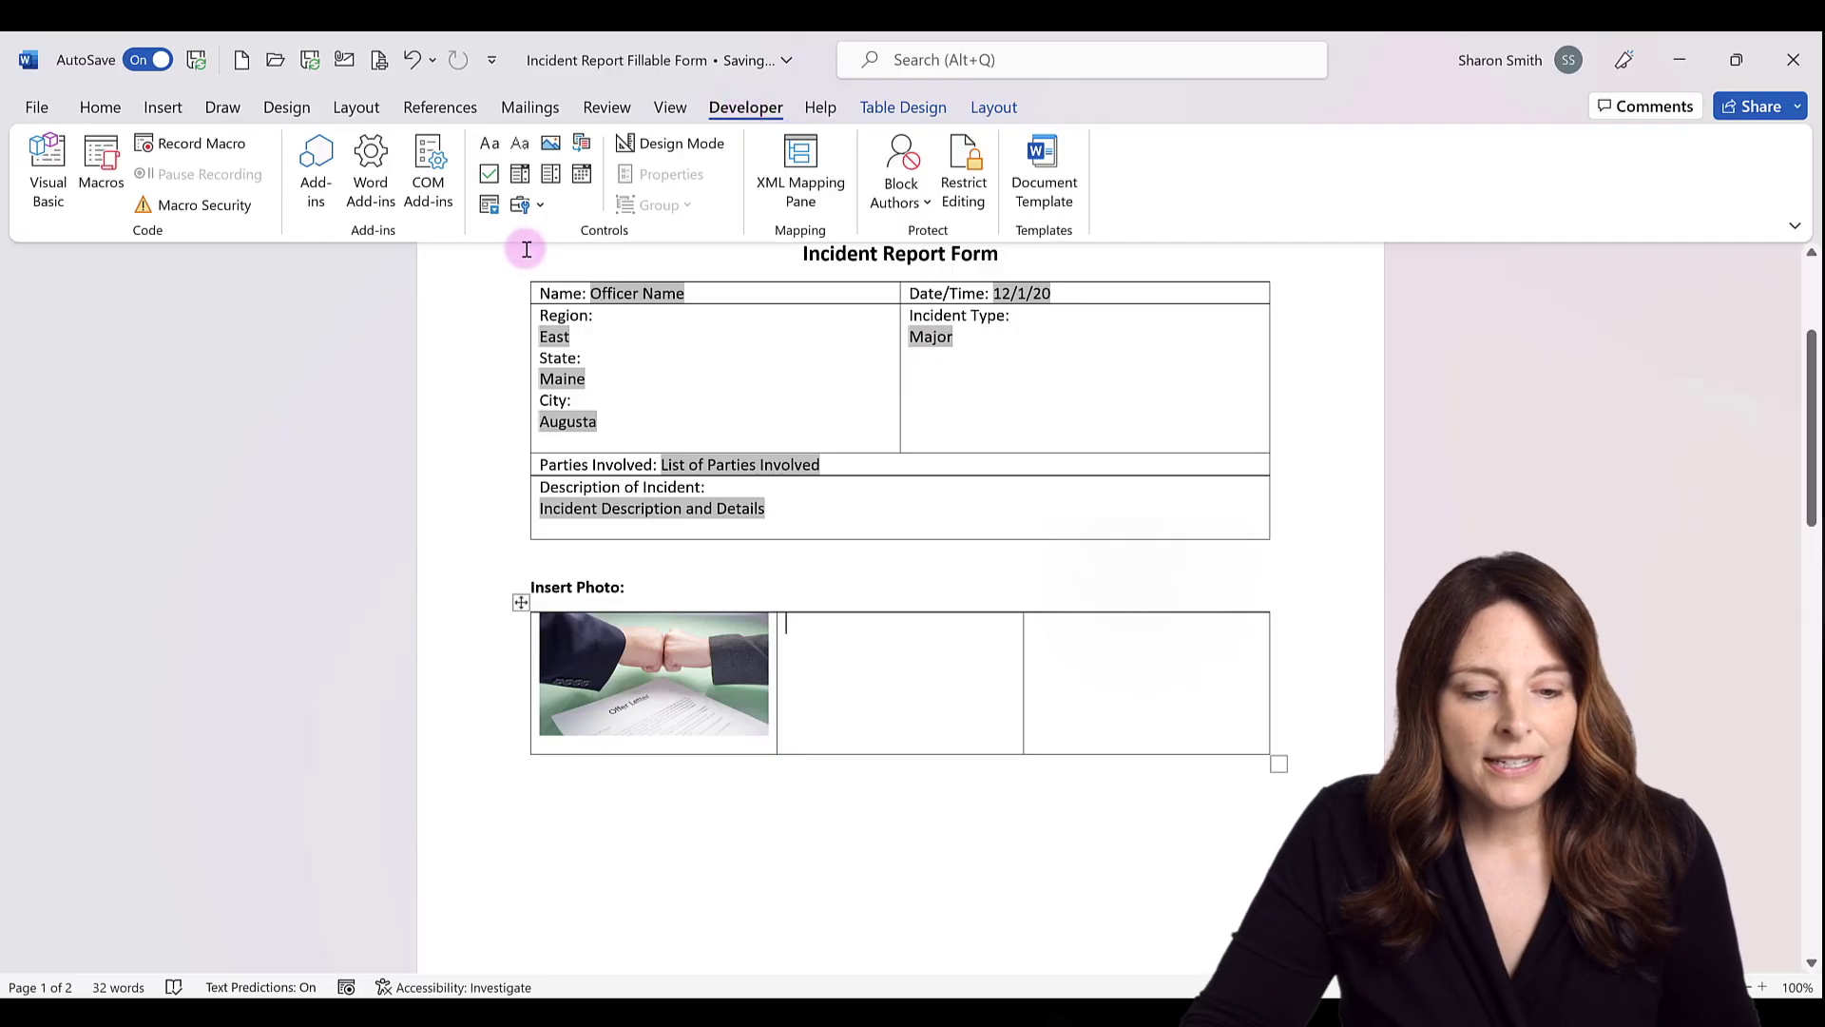
left_click(552, 147)
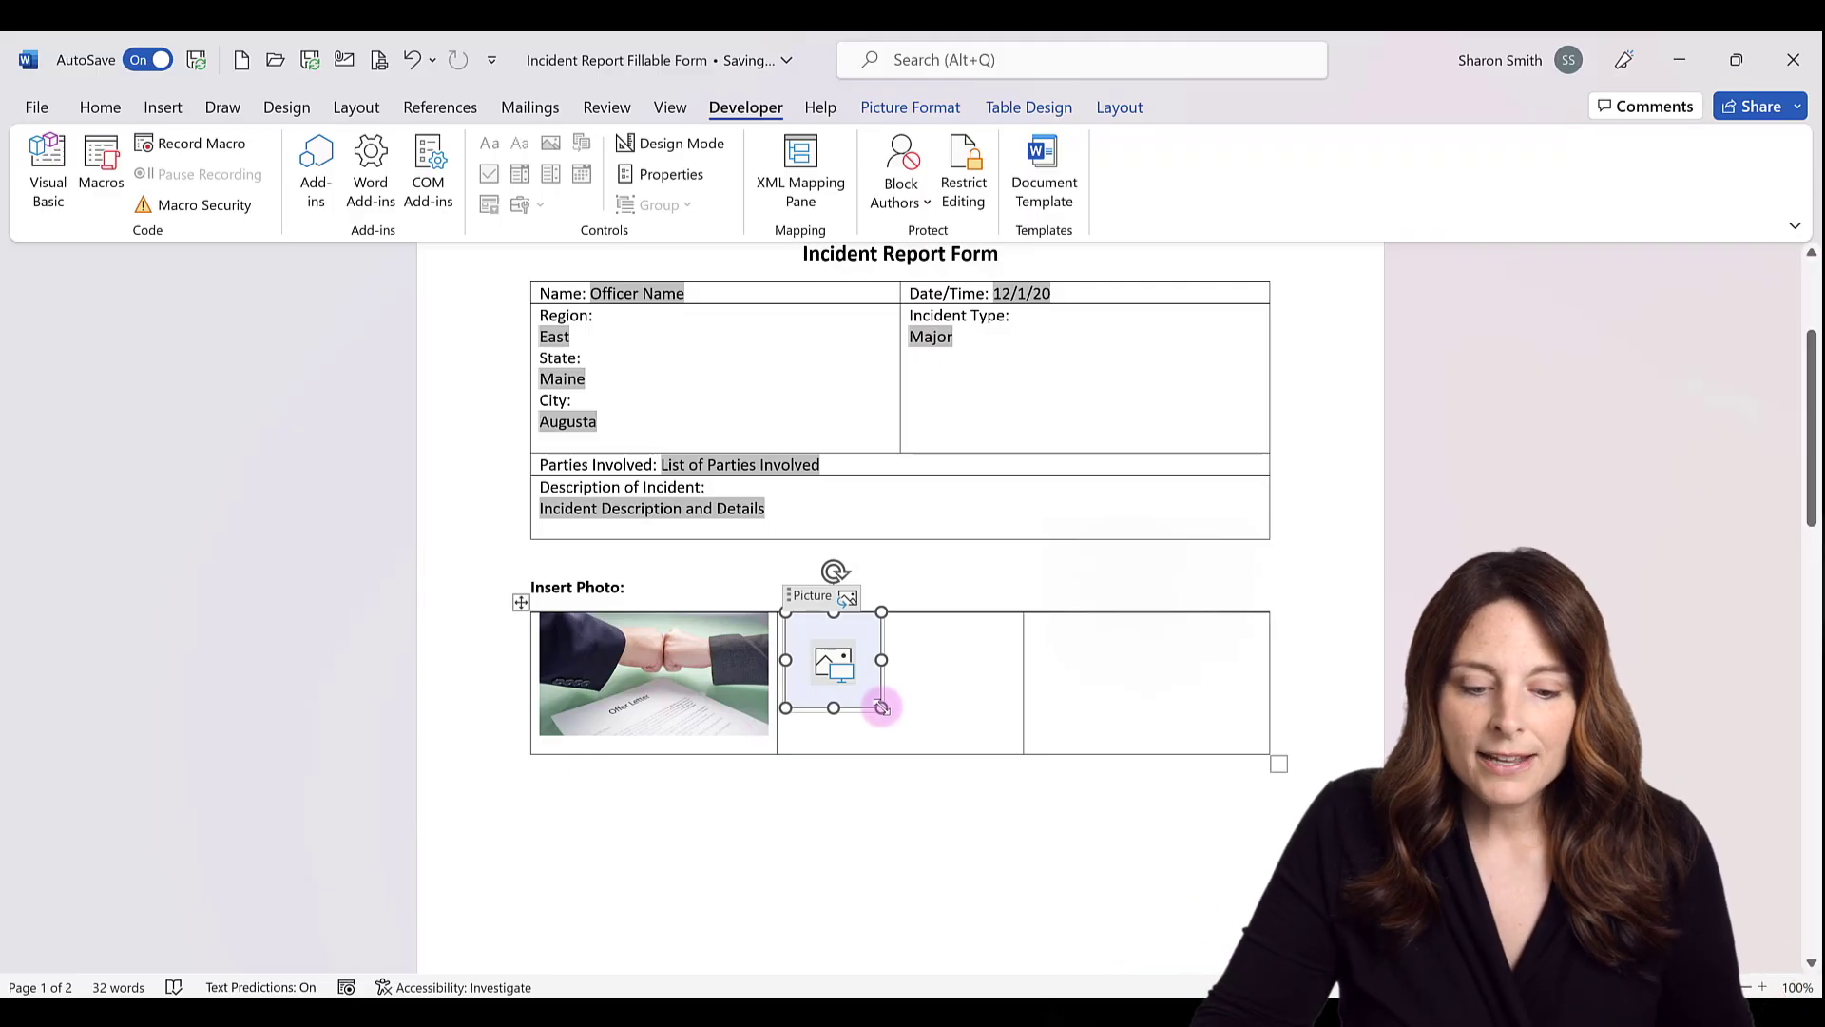
mouse_move(904, 715)
left_mouse_down()
mouse_move(928, 725)
mouse_move(921, 709)
left_mouse_up()
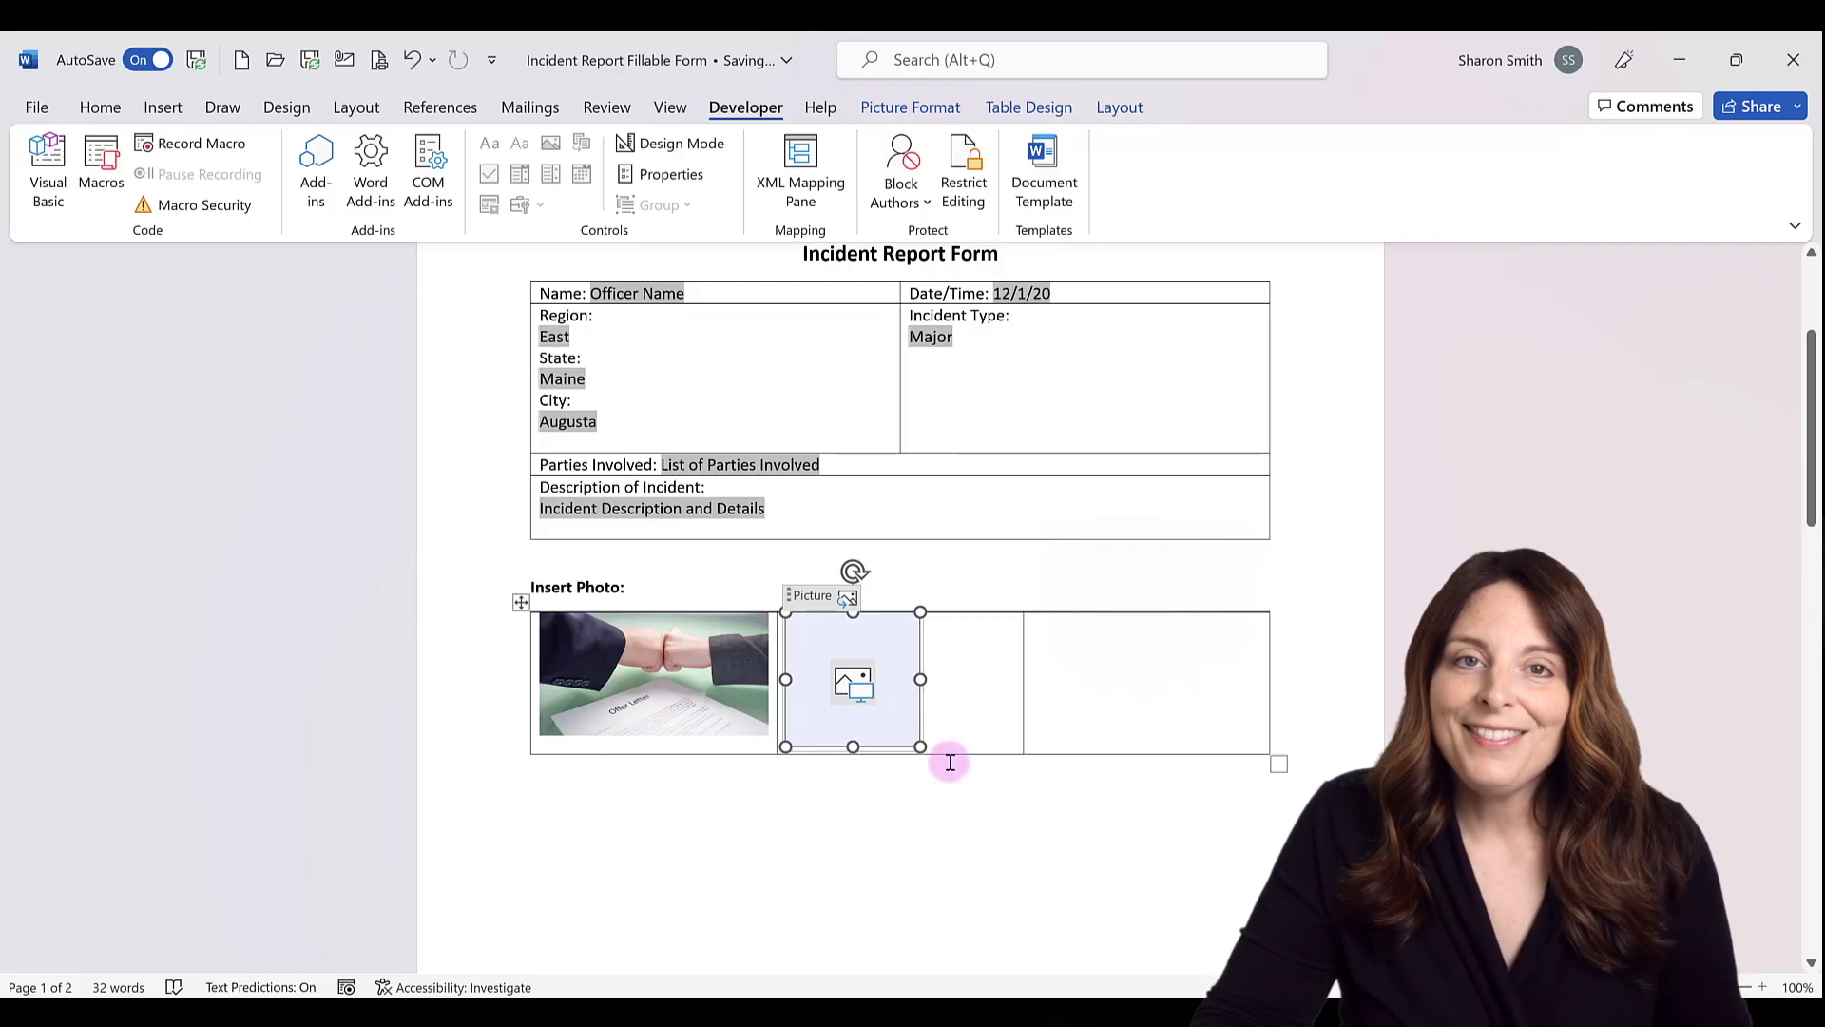
Restrict editing to filling in forms and enforce protection without a password
left_click(969, 200)
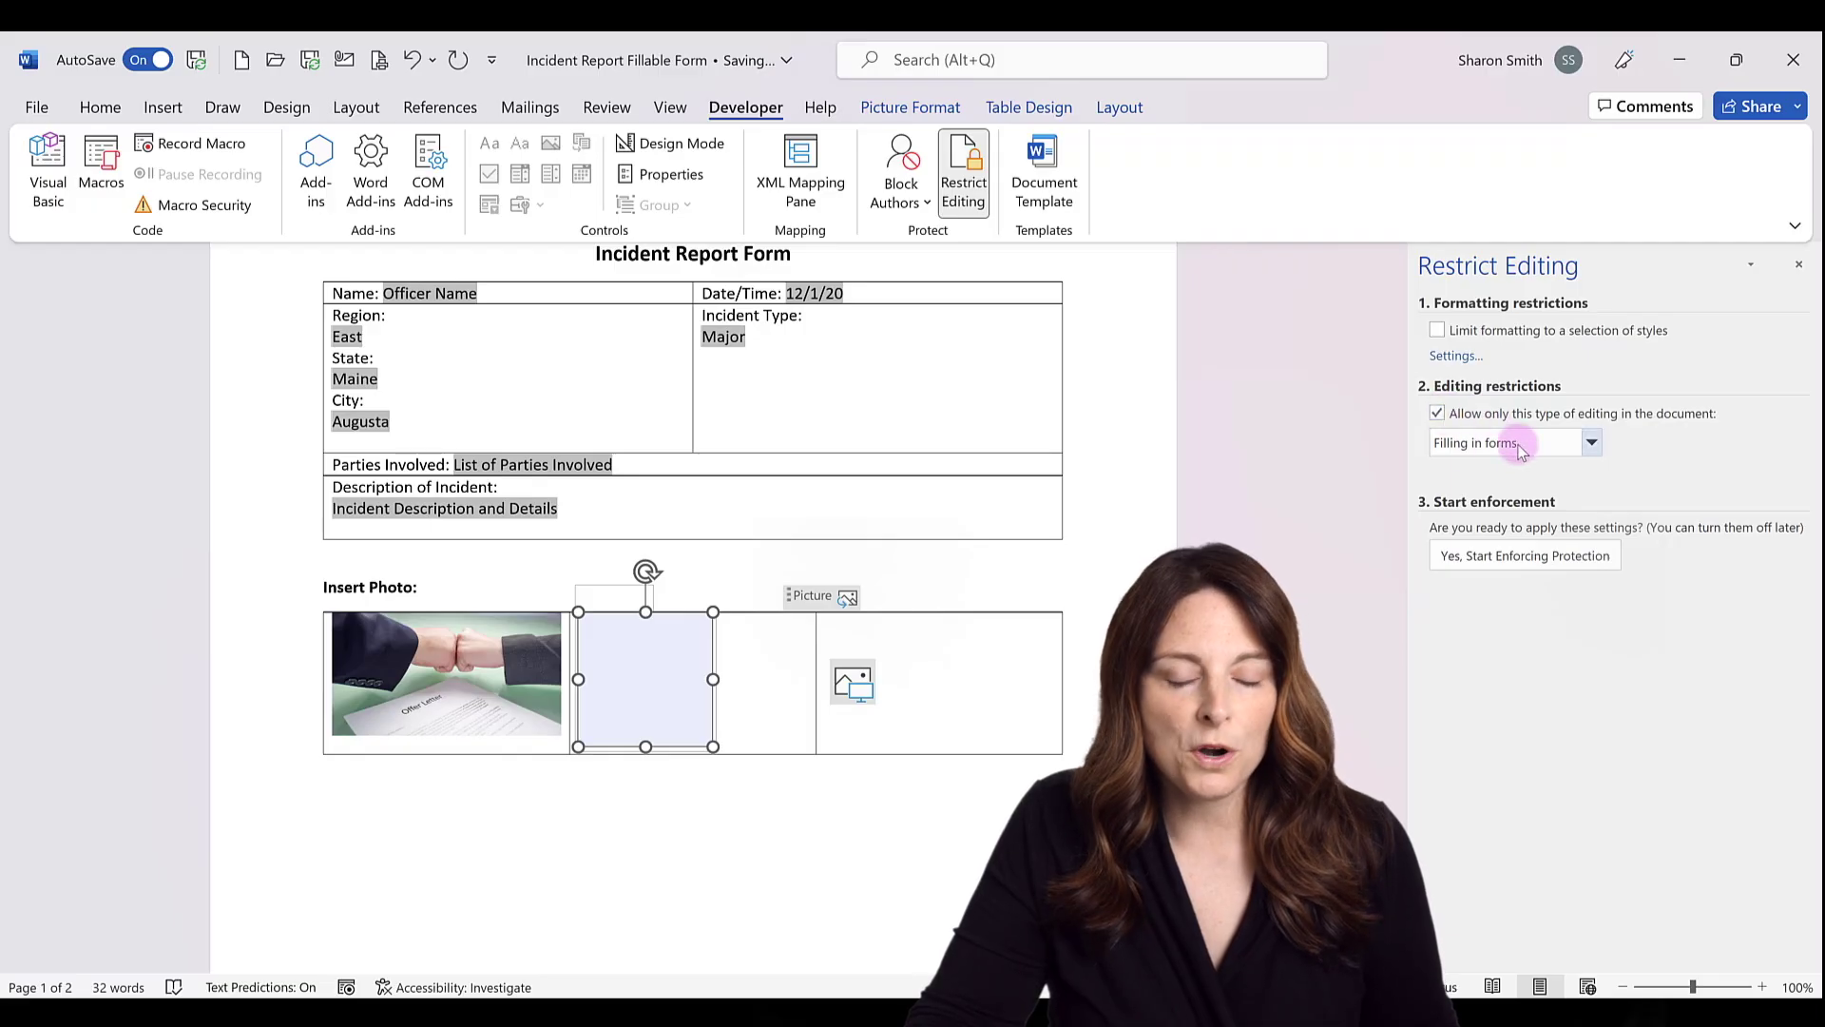
left_click(1498, 565)
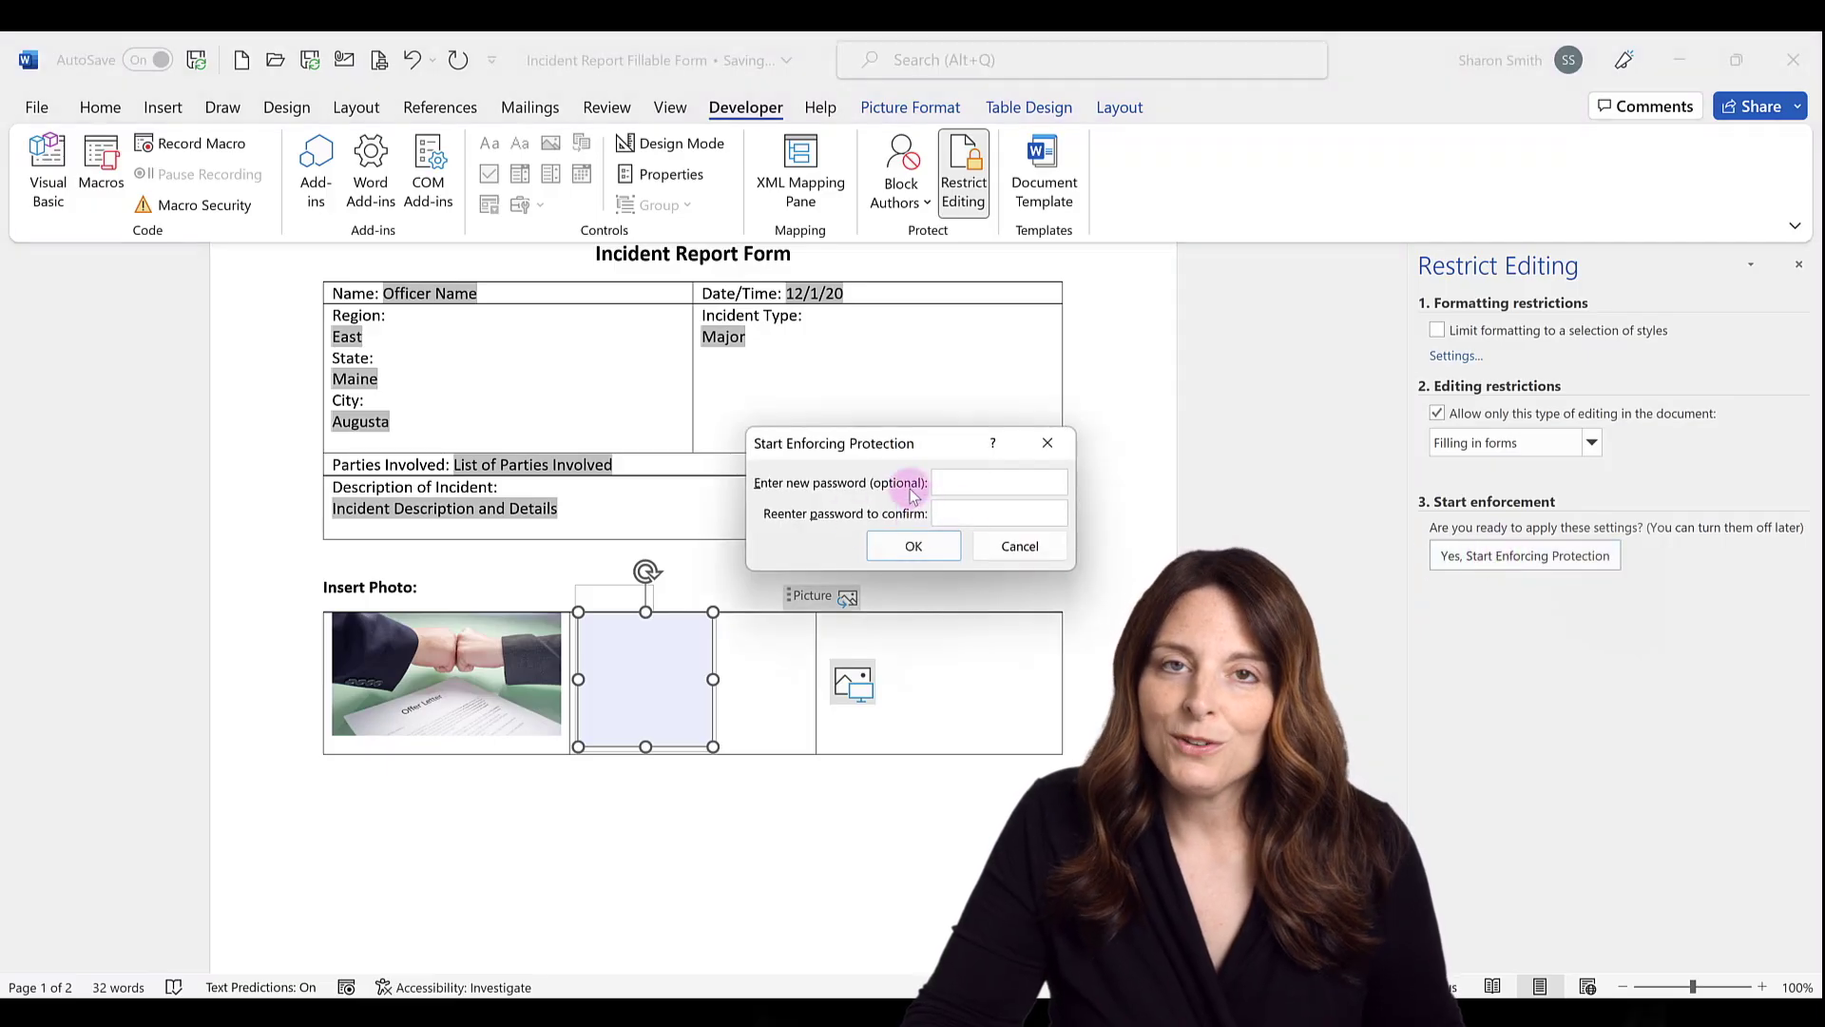
left_click(917, 544)
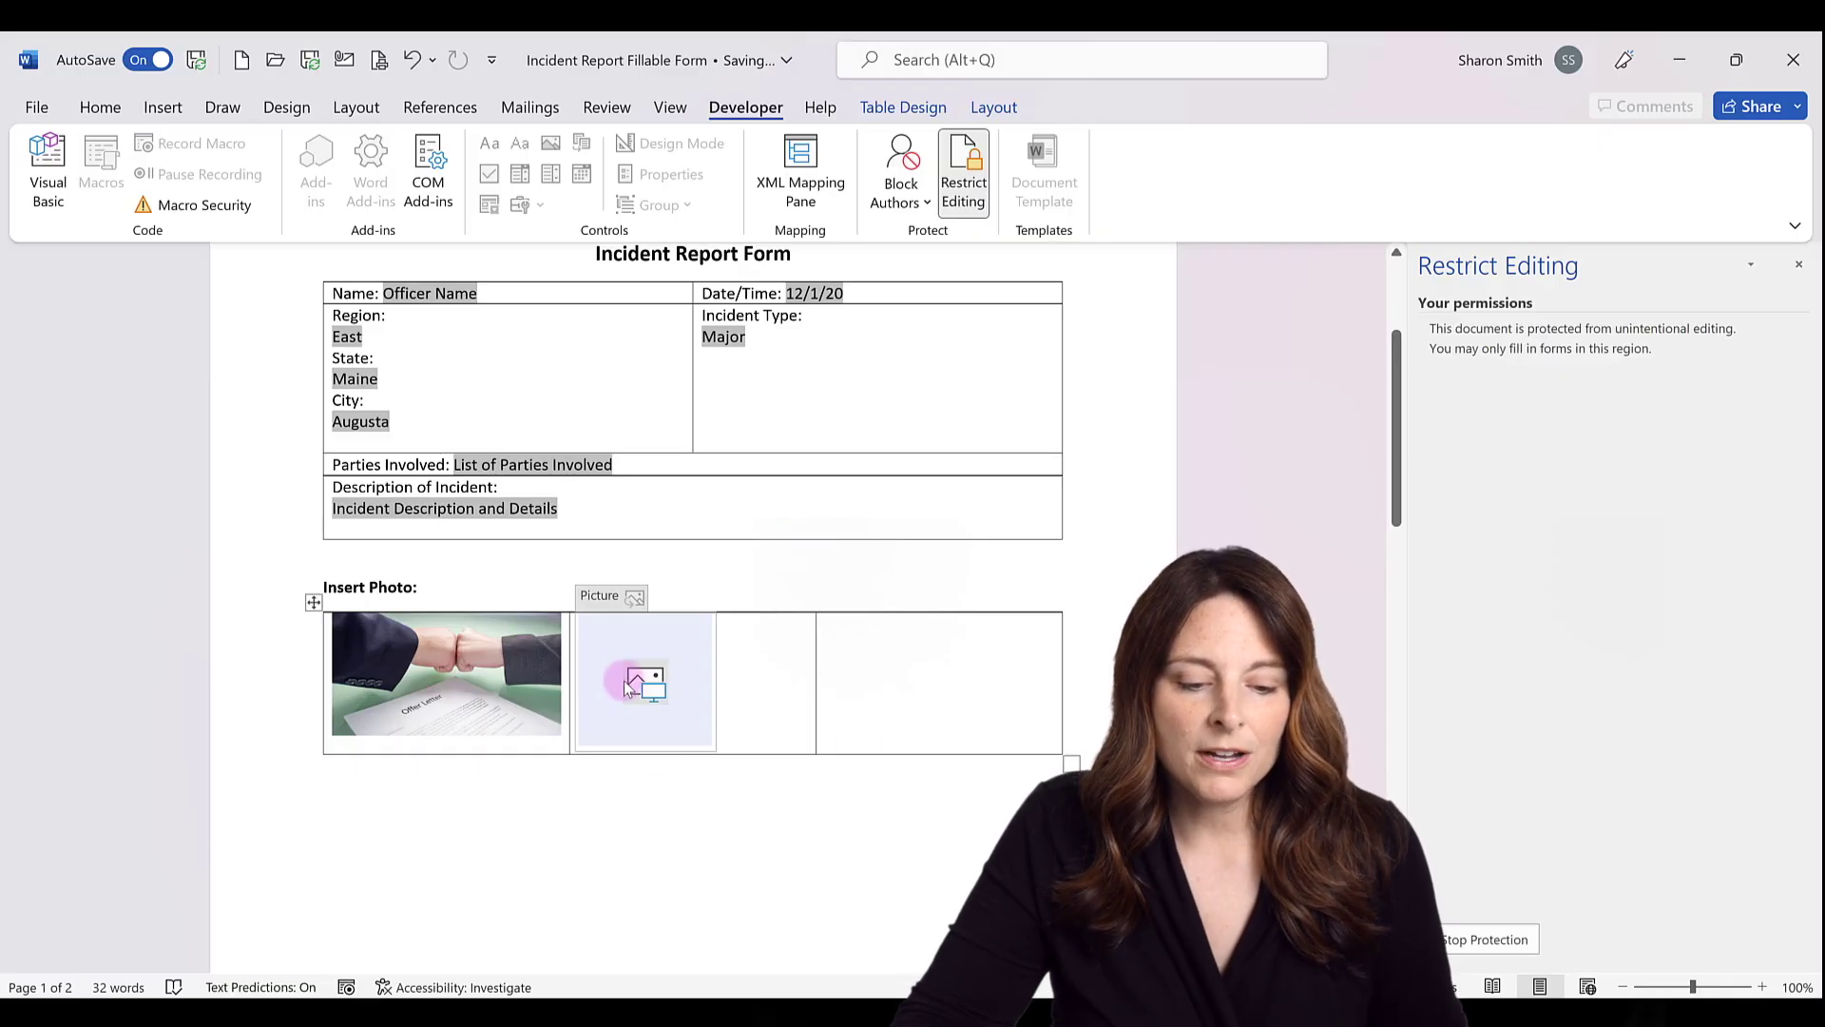
Insert the fist-bump photo from the Pictures folder into the form's fixed-size picture placeholder
left_click(656, 685)
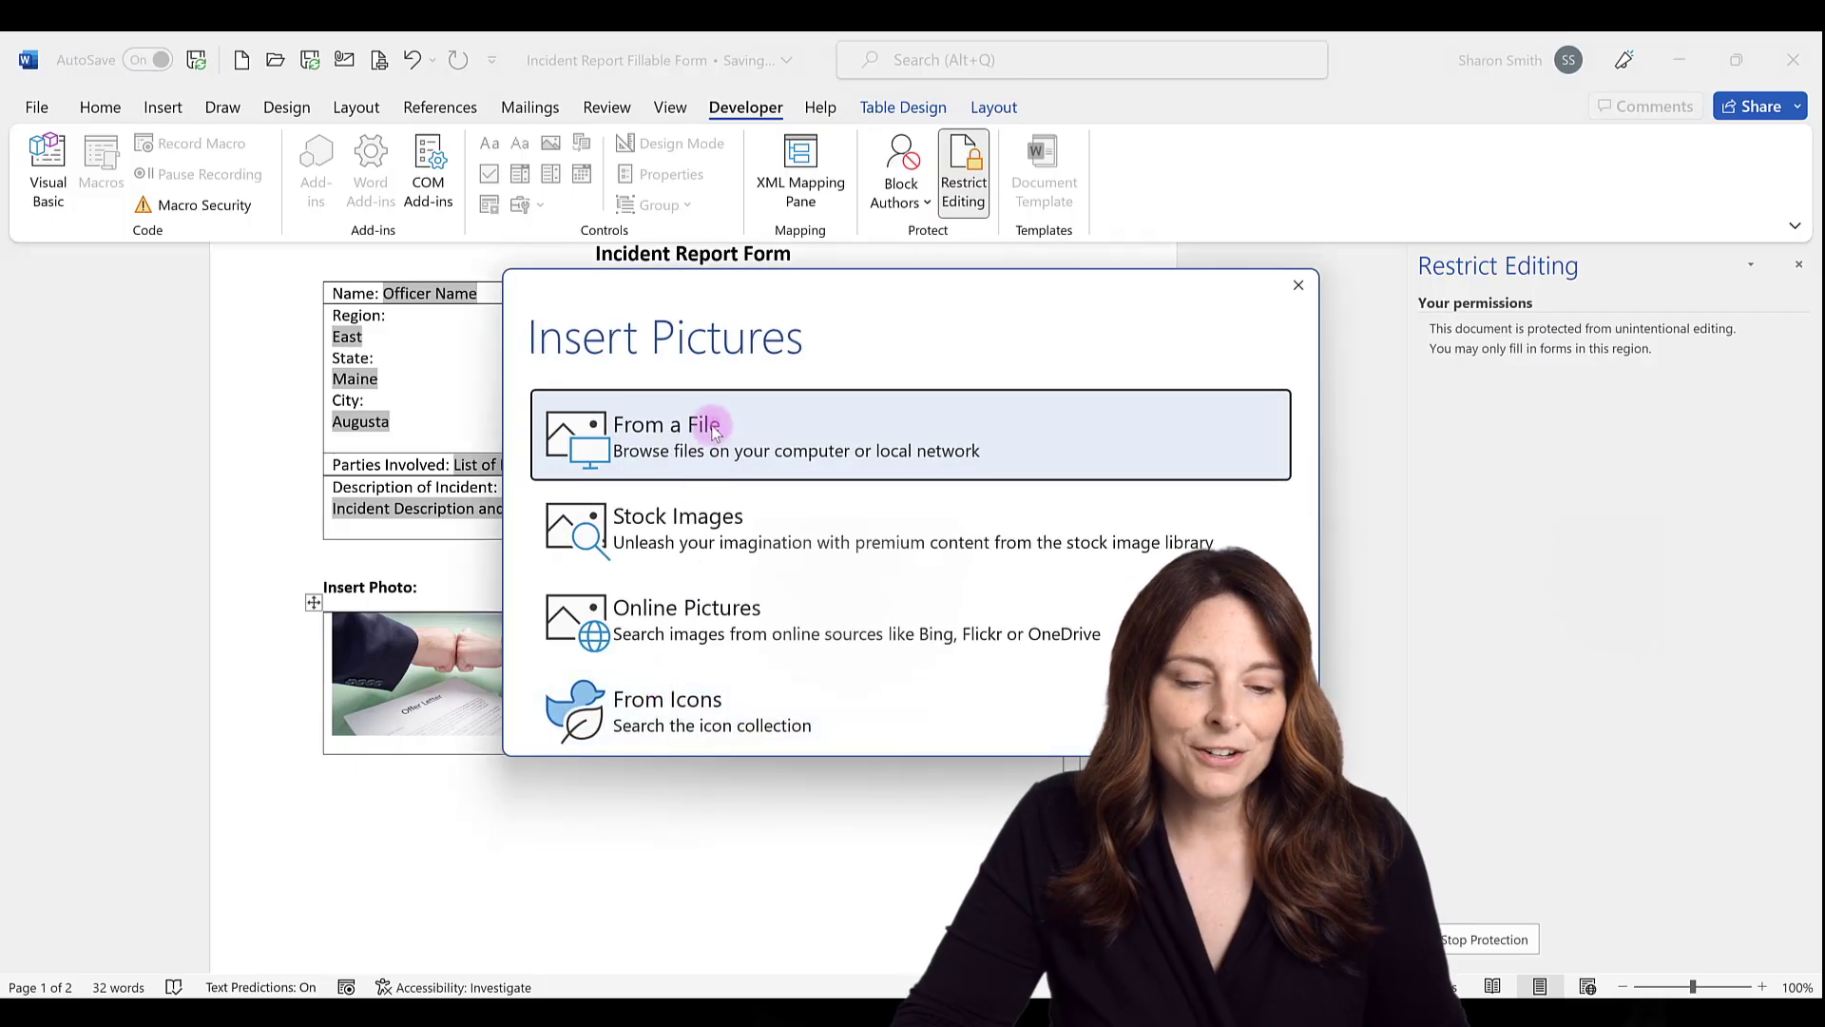
left_click(715, 433)
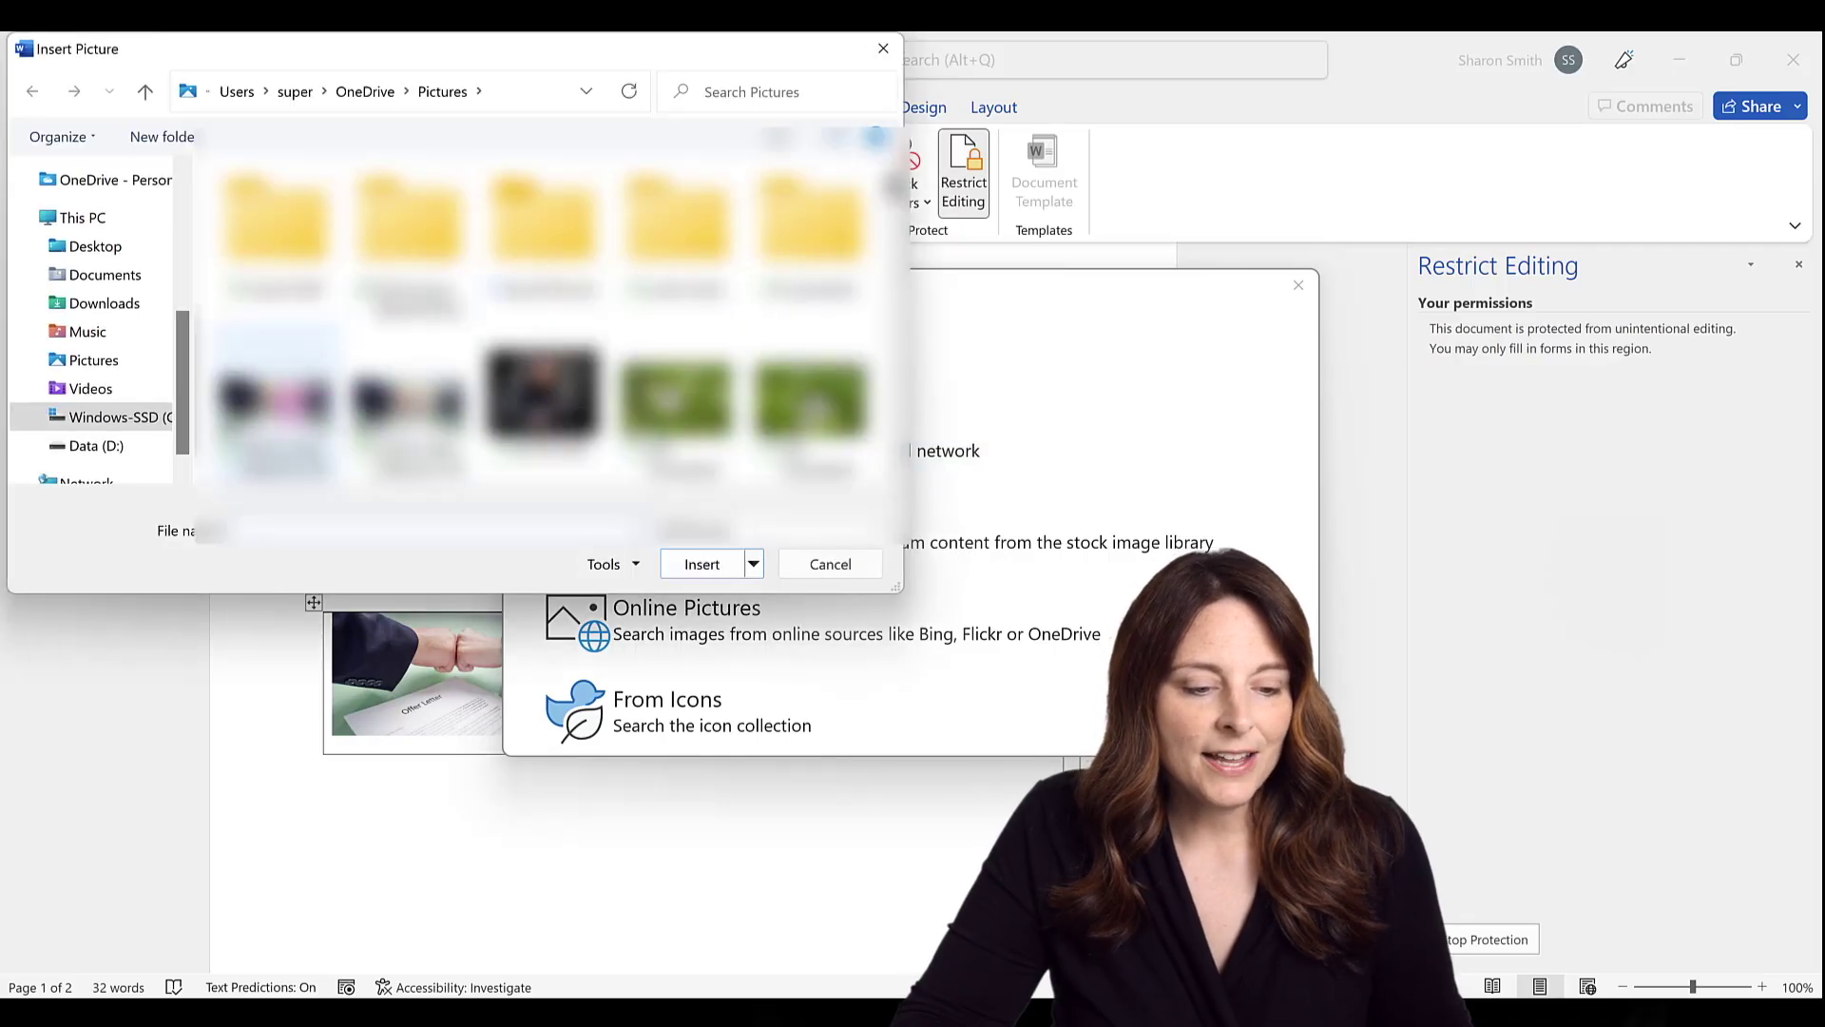
left_click(276, 399)
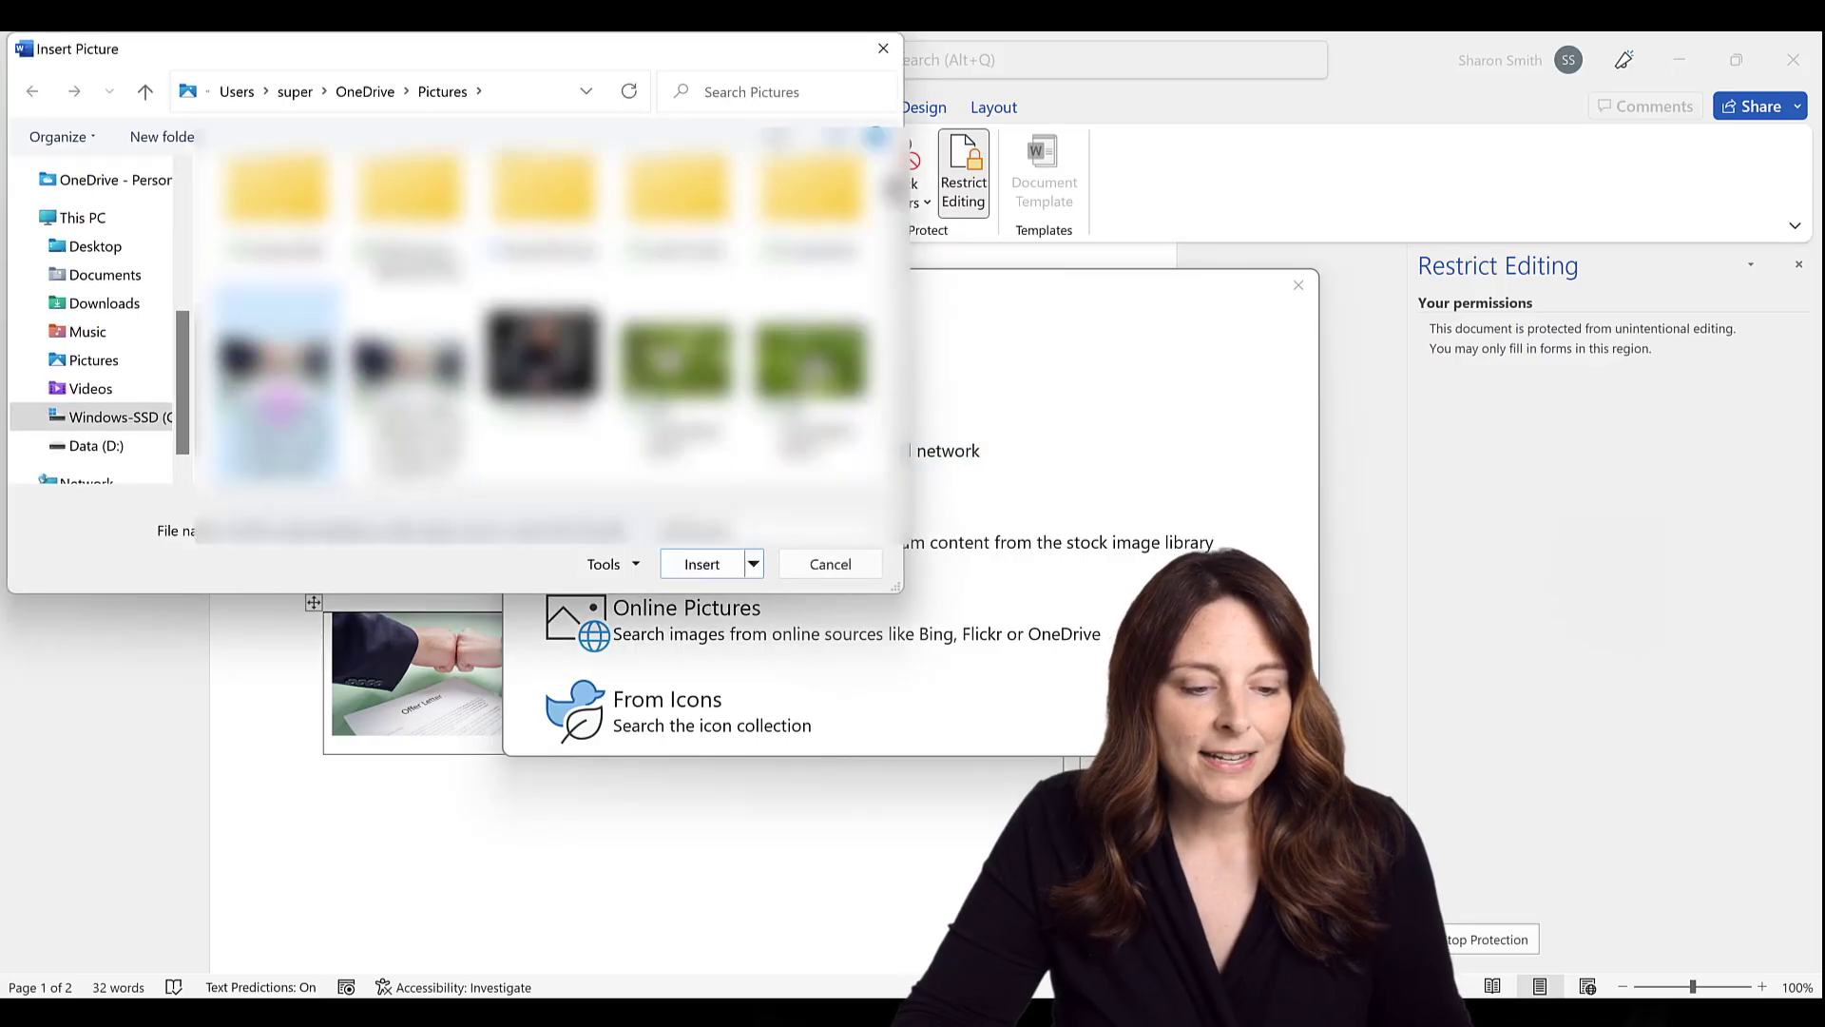
left_click(702, 563)
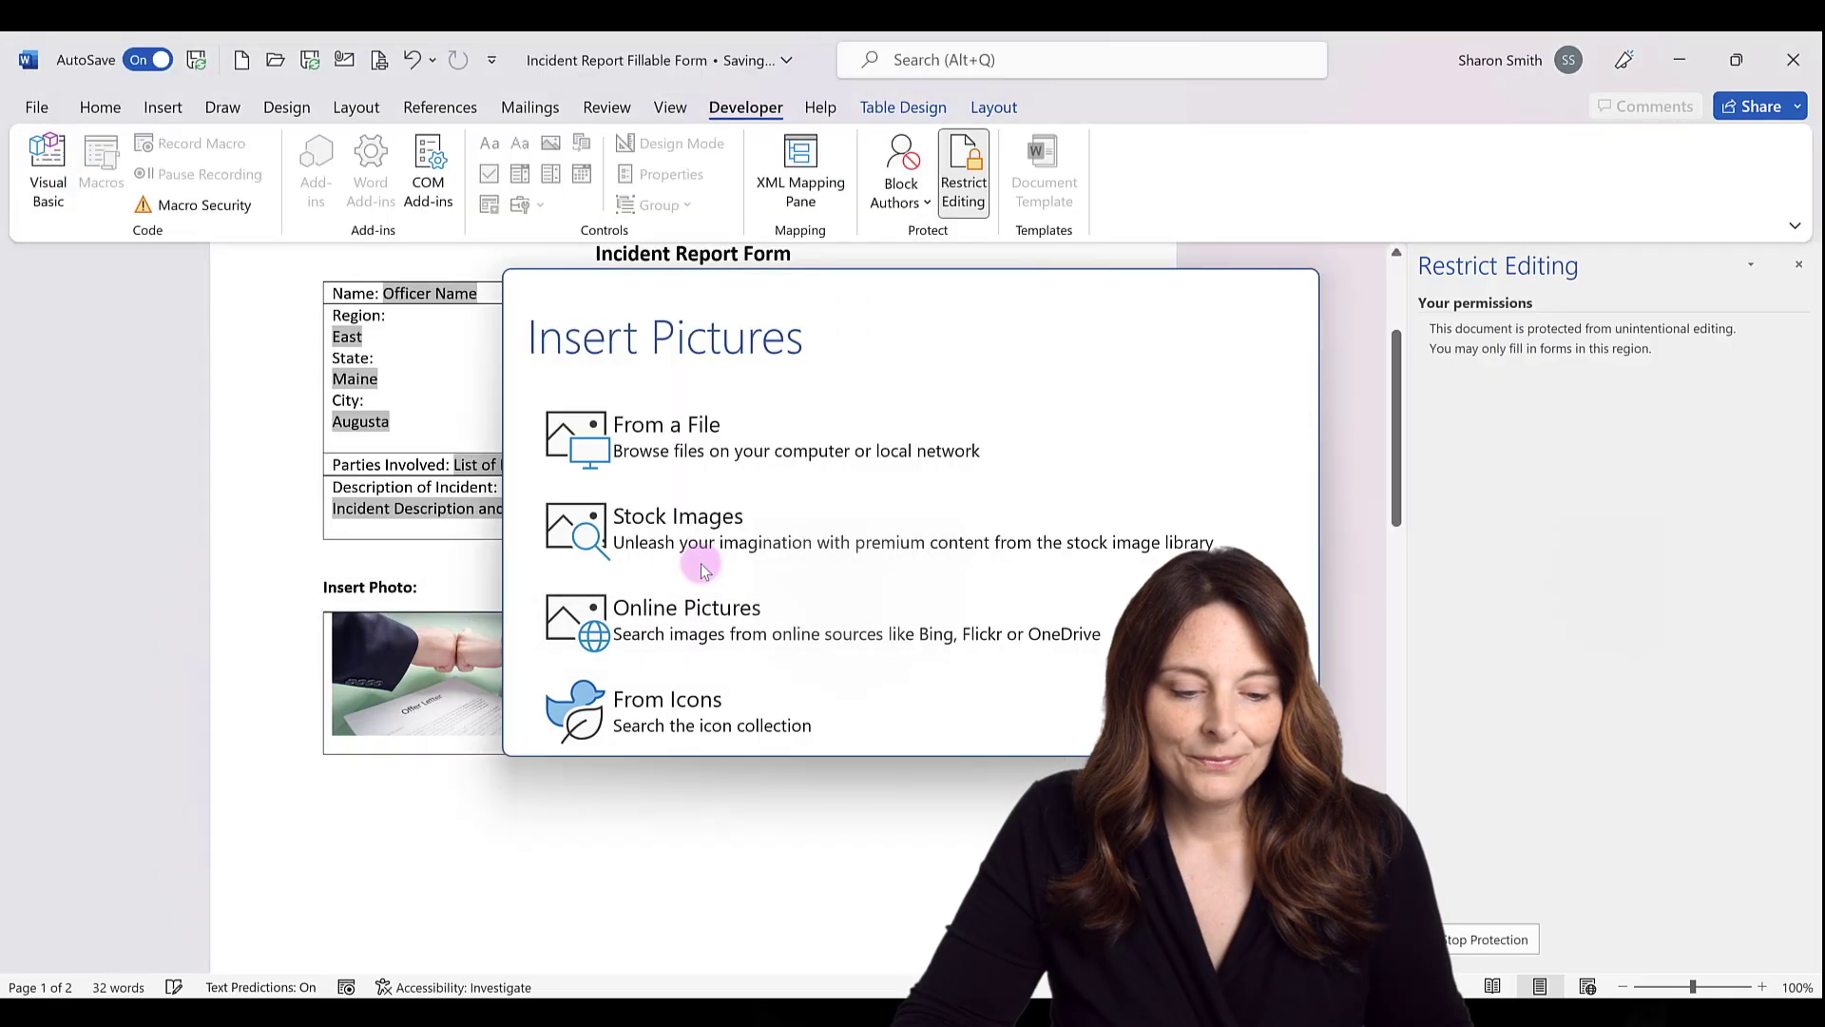